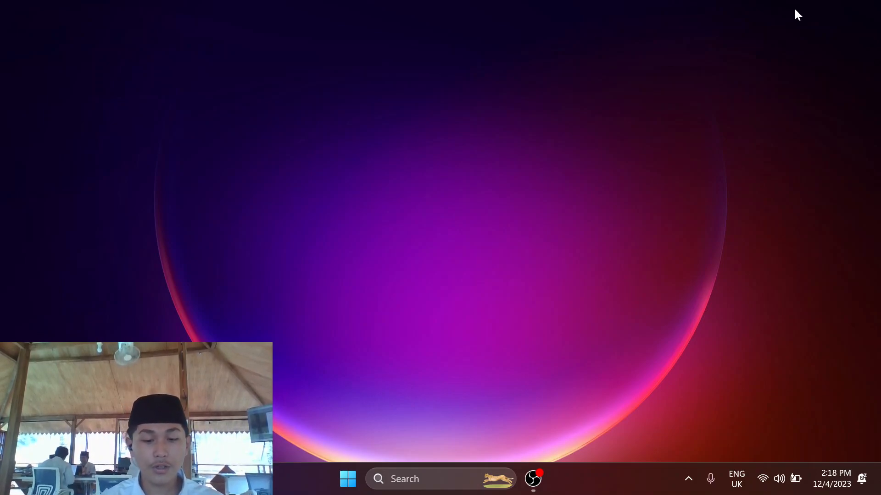
# Open the Windows Start menu to search for an app.
pyautogui.press('super')
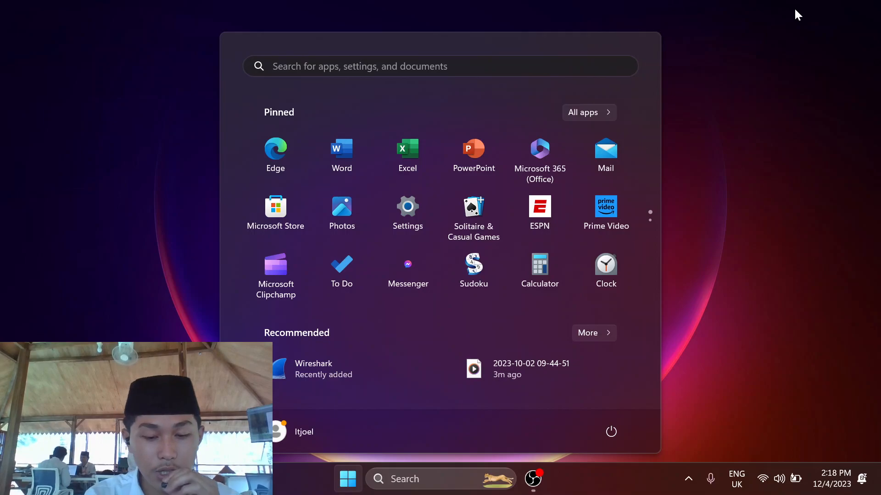
# Launch VMware Workstation 17 Player and power on the PNET virtual machine.
pyautogui.write('vmware Workstation 17 Player')
pyautogui.press('Return')
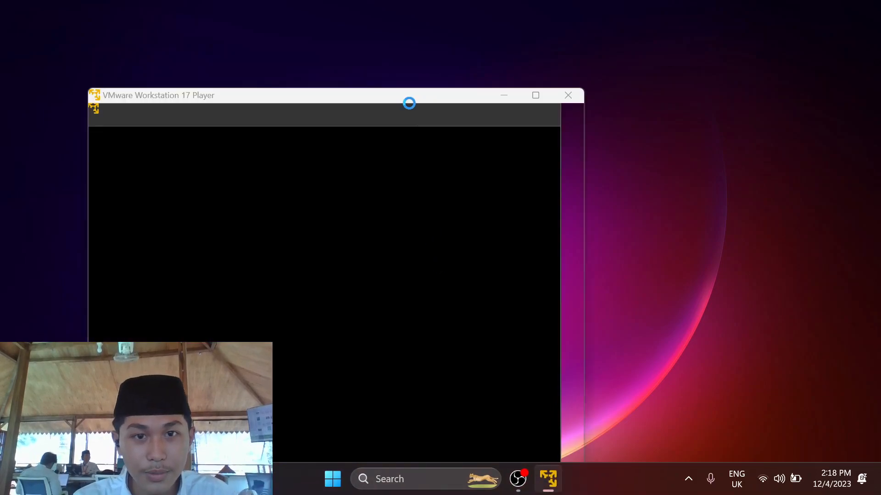
pyautogui.moveTo(374, 98); pyautogui.dragTo(348, 45)
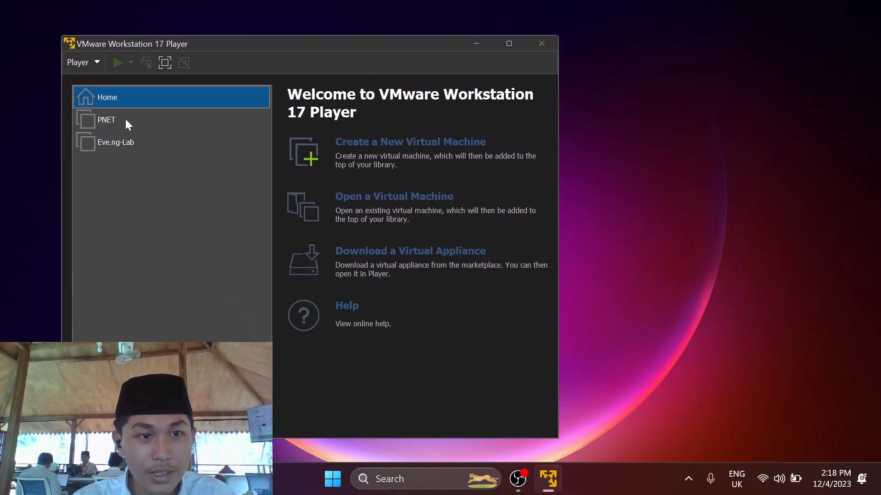
pyautogui.click(126, 120)
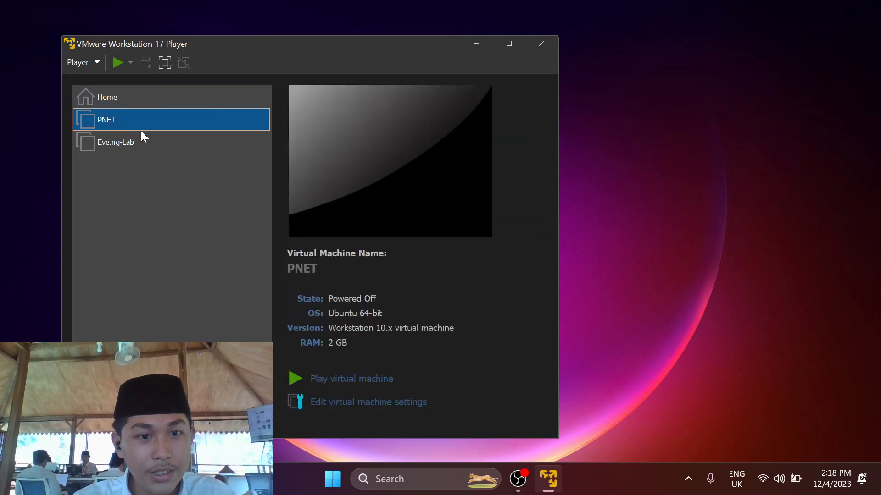
pyautogui.click(356, 388)
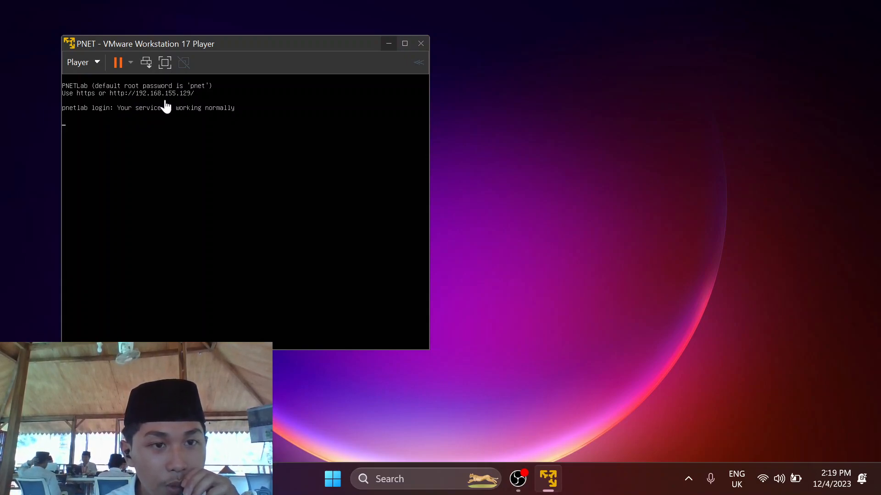
# Minimize VMware and launch Microsoft Edge from Start search.
pyautogui.click(388, 44)
pyautogui.press('super')
pyautogui.write('ed')
pyautogui.press('Return')
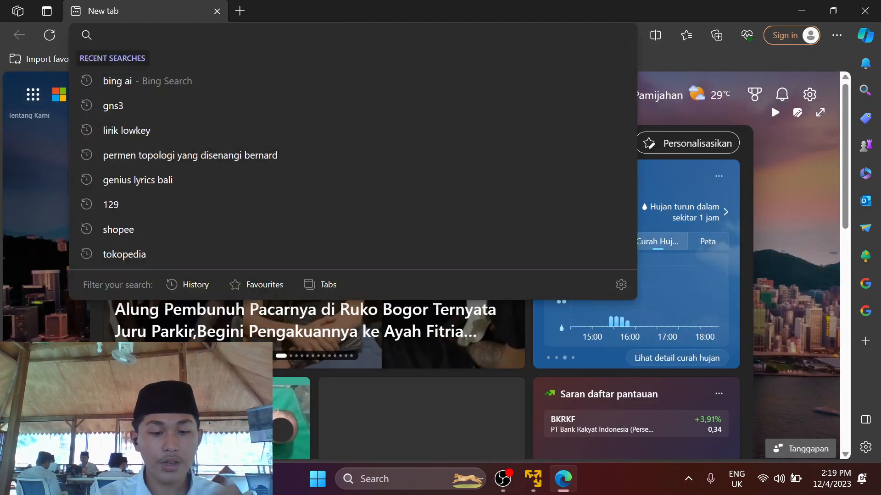
# Load the PNETLab web interface at 192.168.155.129.
pyautogui.write('19')
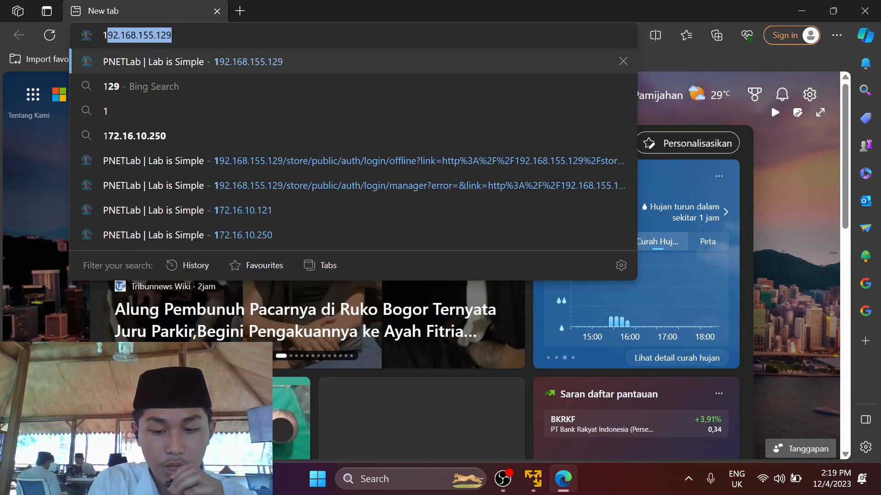
pyautogui.write('2.168.15')
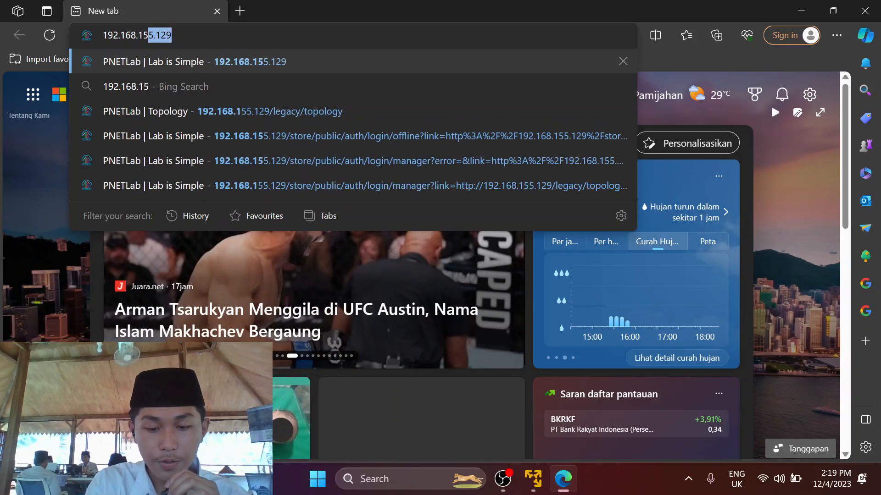
pyautogui.write('5,')
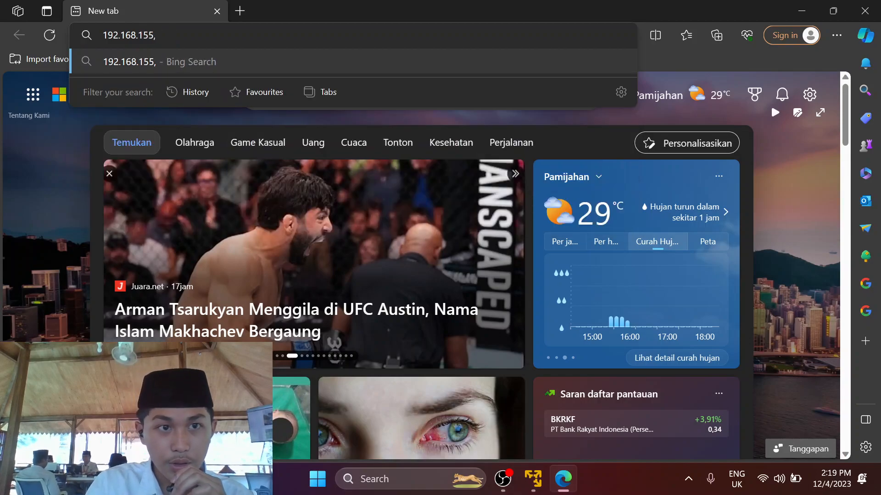
pyautogui.press('BackSpace')
pyautogui.write('.129')
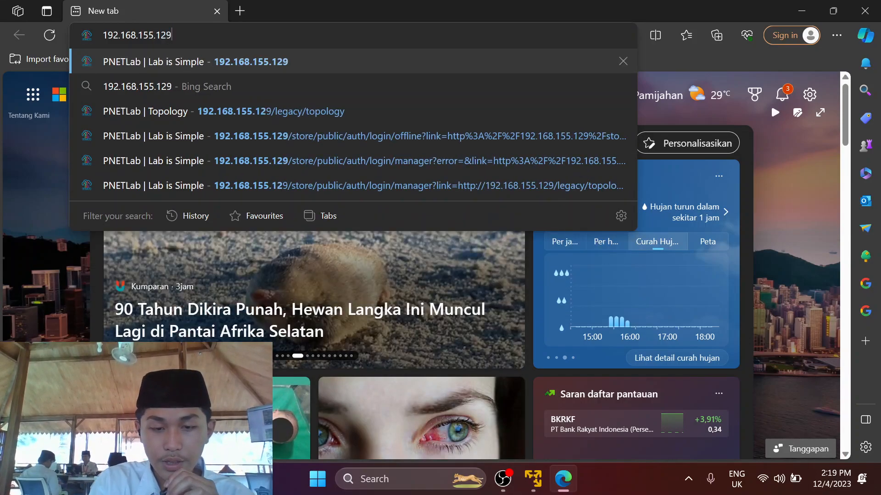
pyautogui.press('Return')
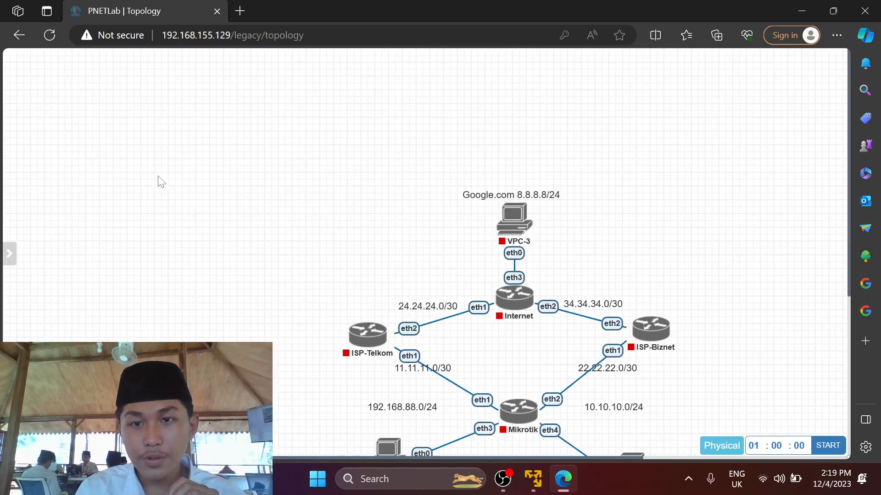
# Close the currently open lab and log out of PNETLab.
pyautogui.moveTo(43, 247)
pyautogui.click(46, 223)
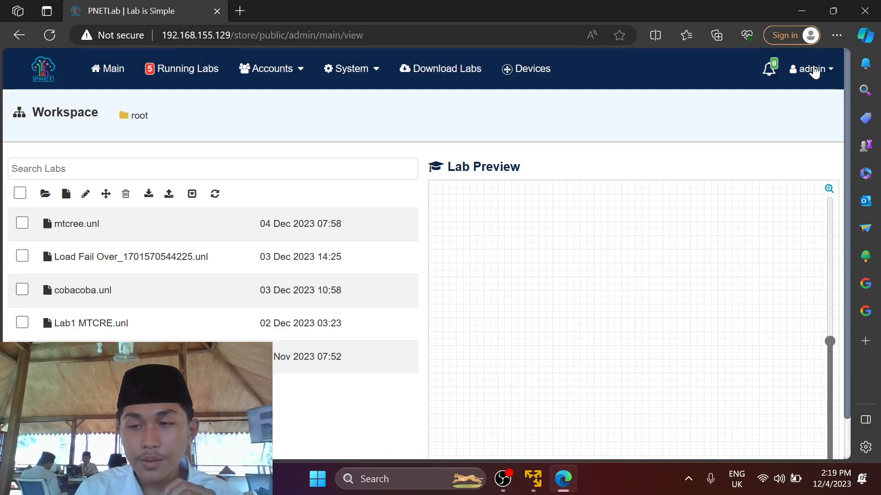
pyautogui.click(812, 69)
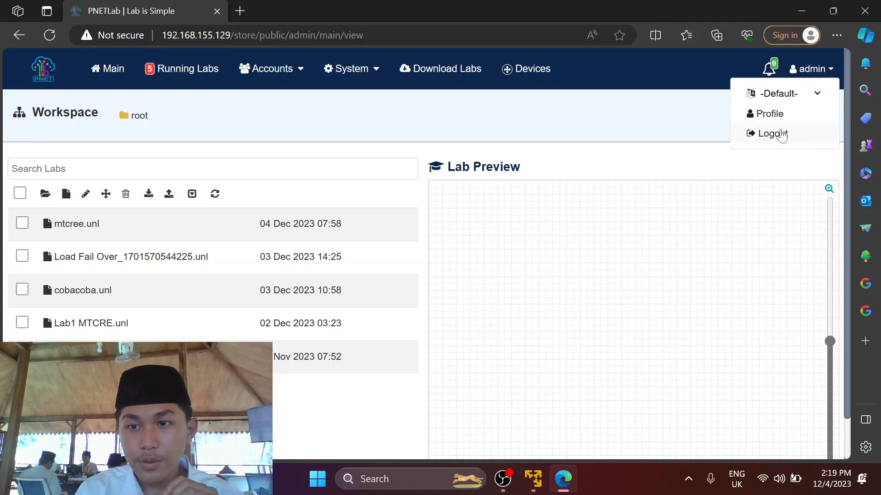
pyautogui.click(776, 134)
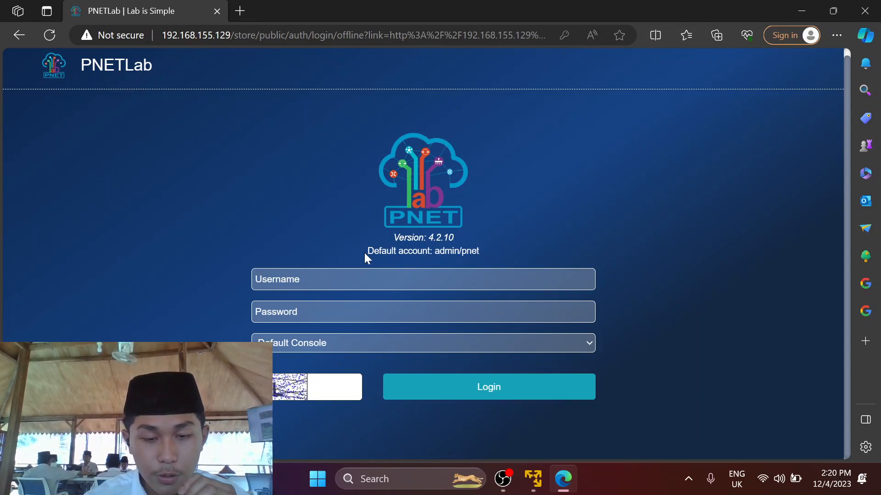
# Enter the admin username and the account password on the login page.
pyautogui.doubleClick(416, 255)
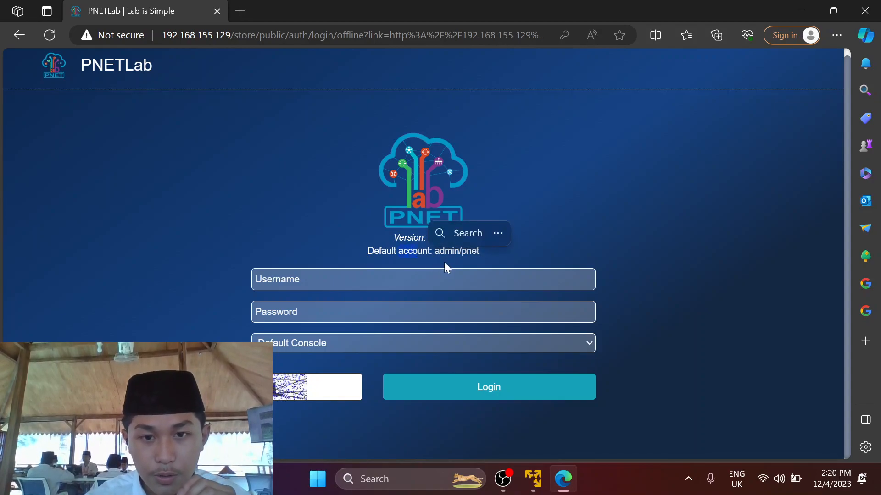
pyautogui.click(448, 262)
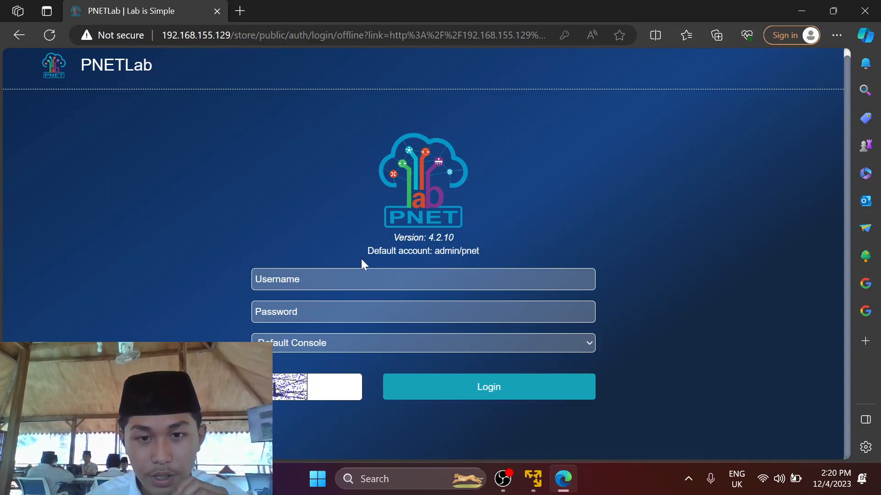
pyautogui.click(423, 279)
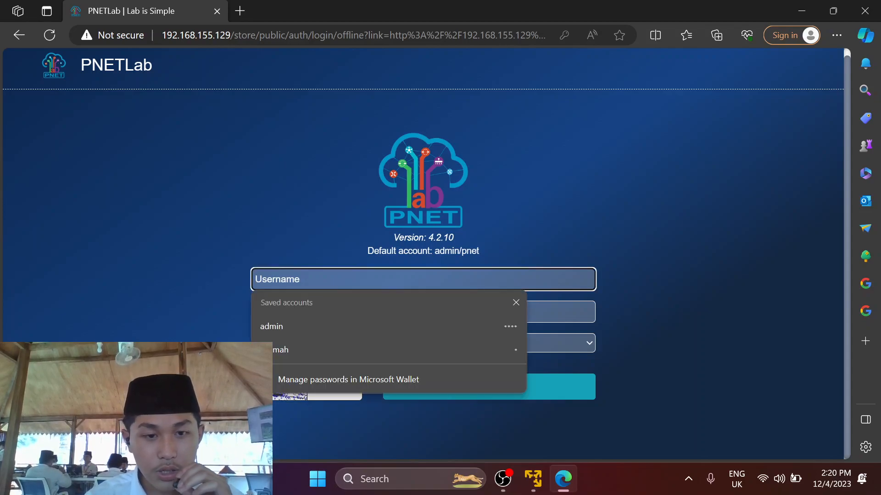
pyautogui.write('as')
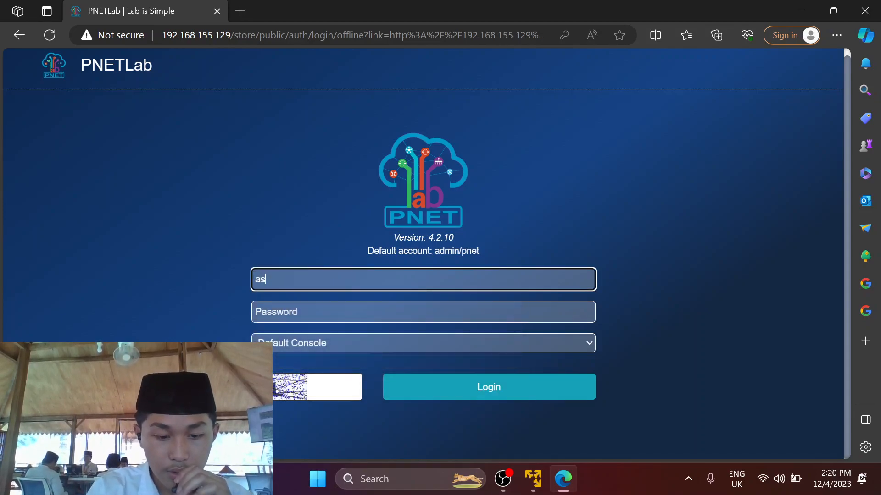
pyautogui.press('BackSpace')
pyautogui.write('dmin')
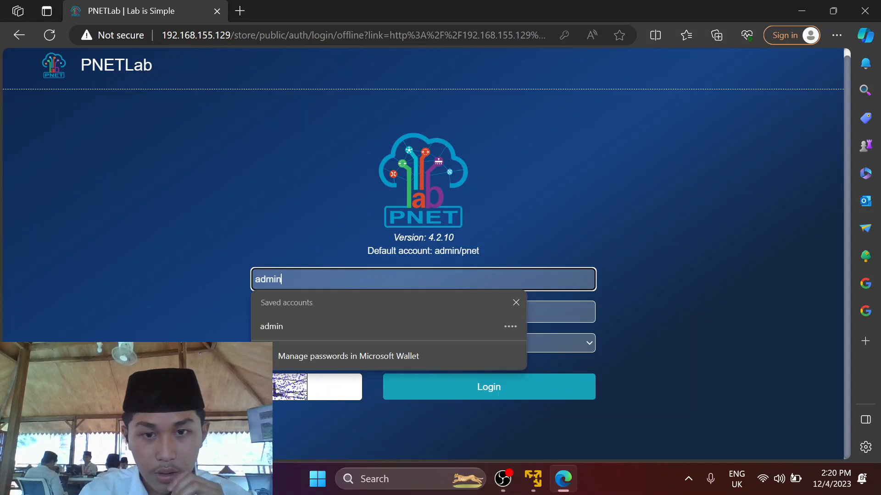
pyautogui.press('Tab')
pyautogui.write('pn')
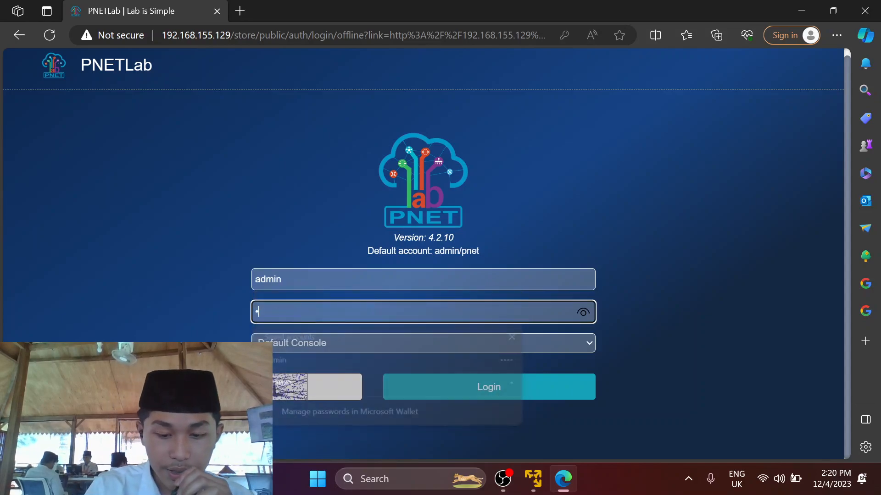
pyautogui.write('et')
# Fill in the captcha code and submit the login.
pyautogui.moveTo(434, 251); pyautogui.dragTo(506, 253)
pyautogui.click(506, 251)
pyautogui.click(355, 381)
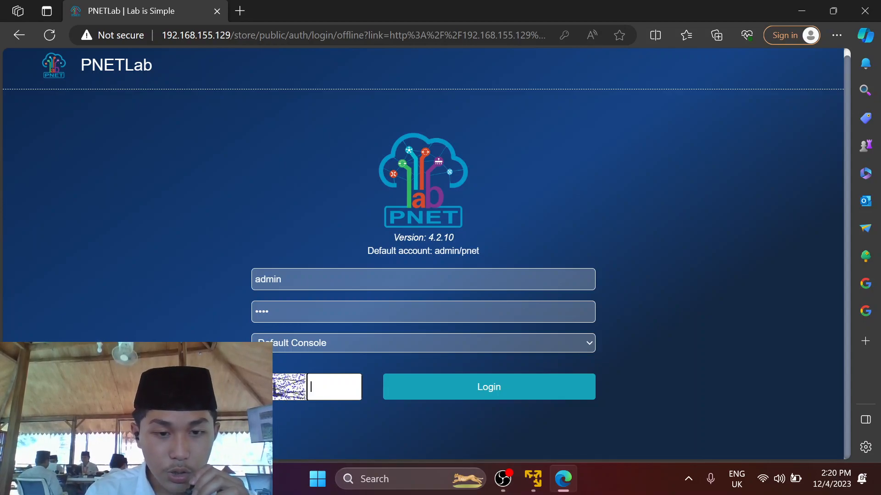
pyautogui.write('WL')
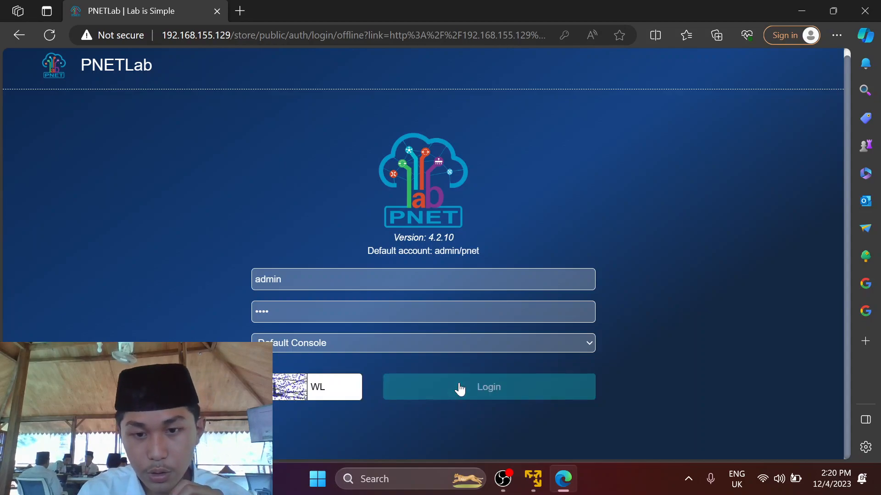
pyautogui.click(459, 388)
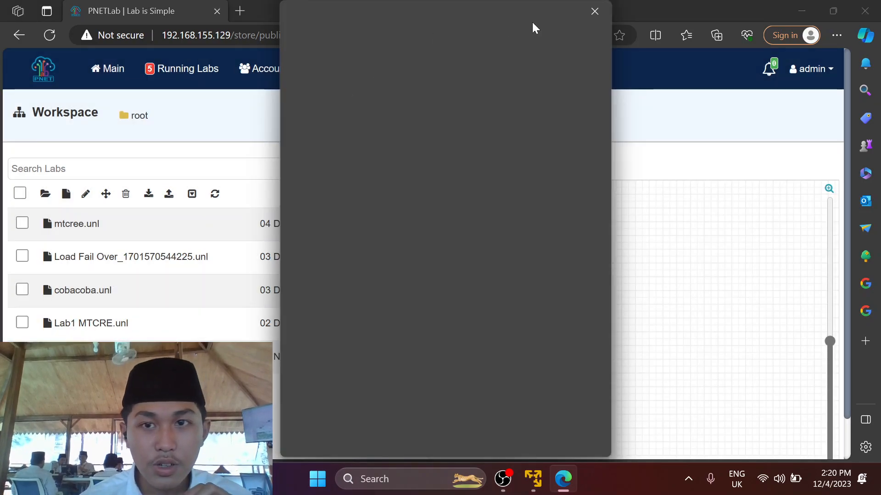
# Dismiss the popup and add a new lab named Routing-Static.
pyautogui.click(594, 11)
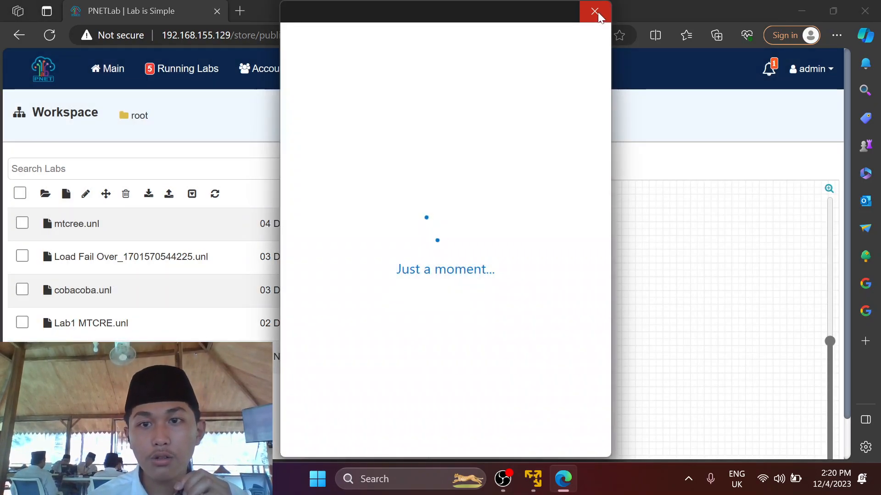
pyautogui.click(595, 10)
pyautogui.scroll(-1, 552, 190)
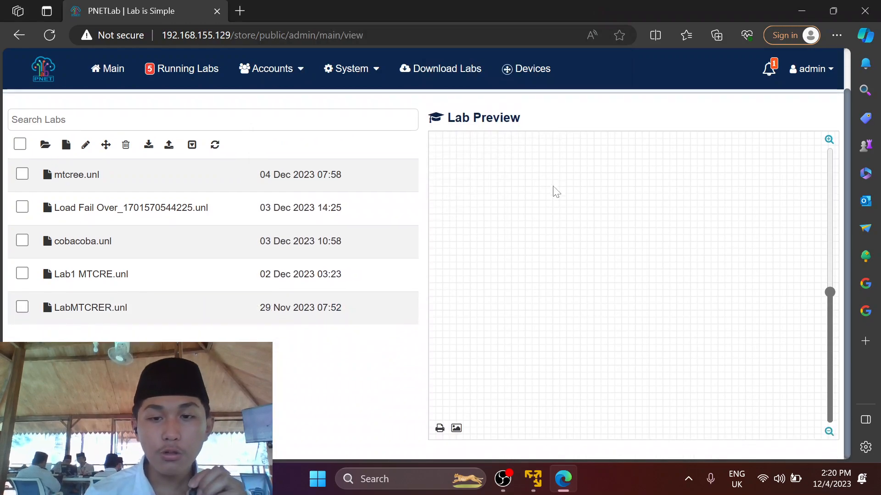
pyautogui.click(66, 151)
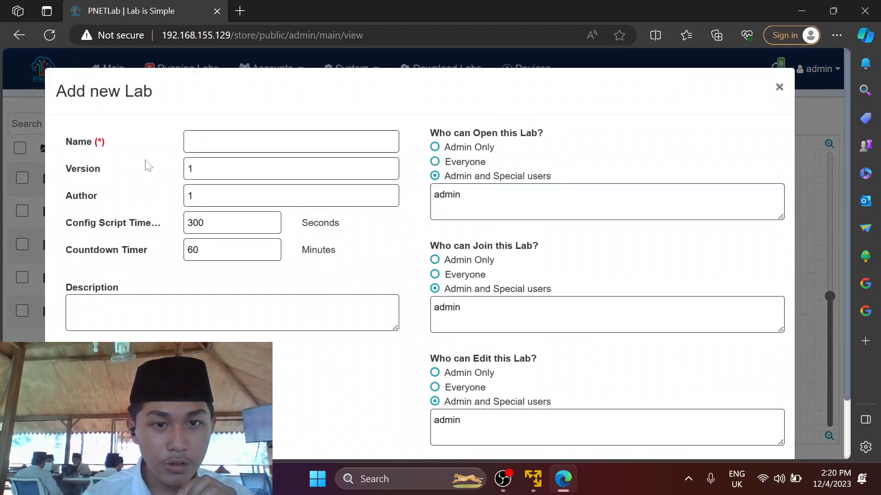
pyautogui.click(206, 141)
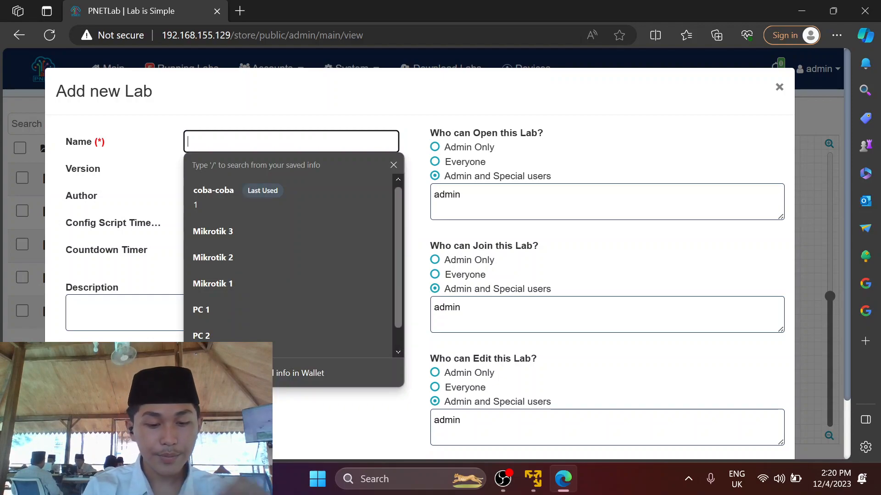
pyautogui.write('Rou')
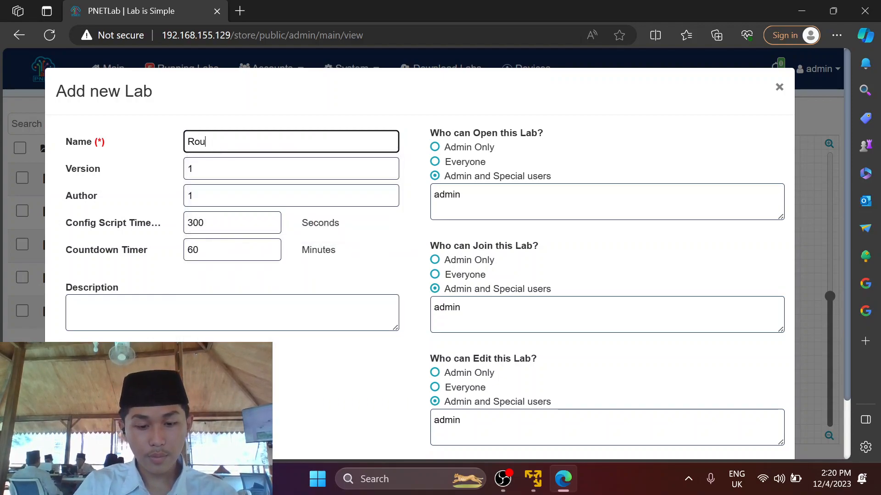
pyautogui.write('ting-Static')
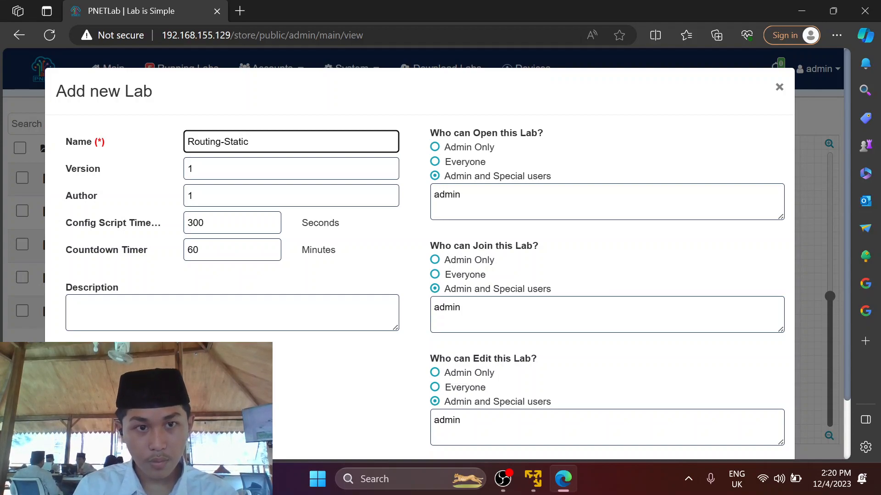
pyautogui.scroll(-2, 684, 317)
pyautogui.click(766, 417)
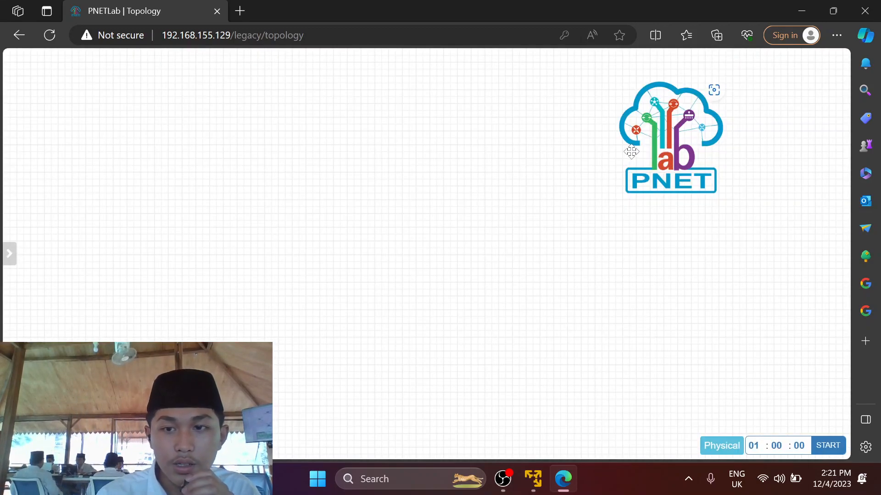
# Start adding a node and pick the MikroTik RouterOS template.
pyautogui.moveTo(723, 147); pyautogui.dragTo(781, 147)
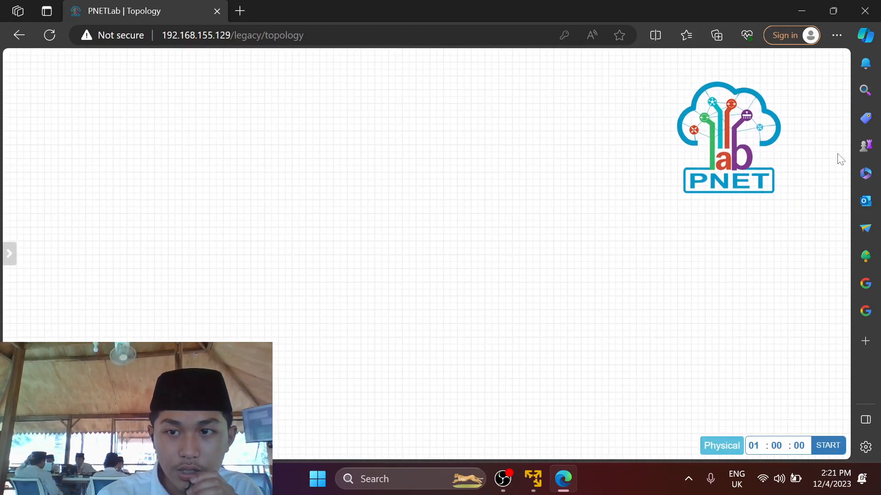
pyautogui.moveTo(721, 166); pyautogui.dragTo(856, 122)
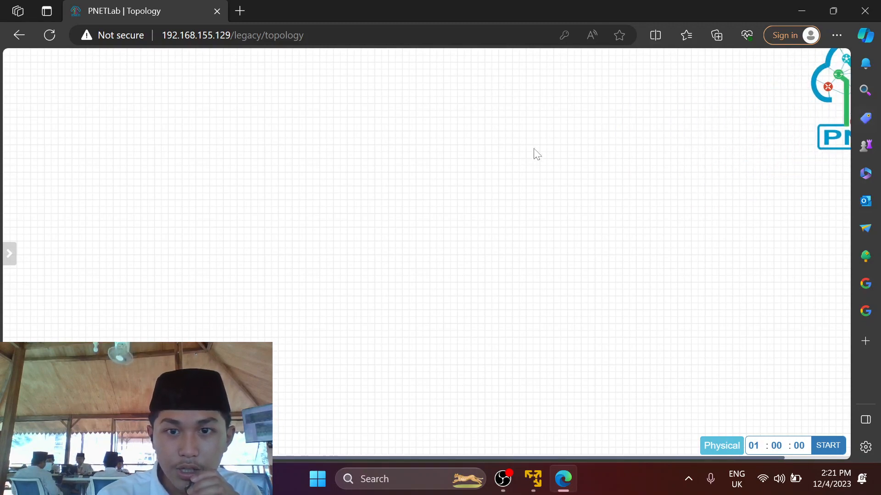
pyautogui.rightClick(366, 186)
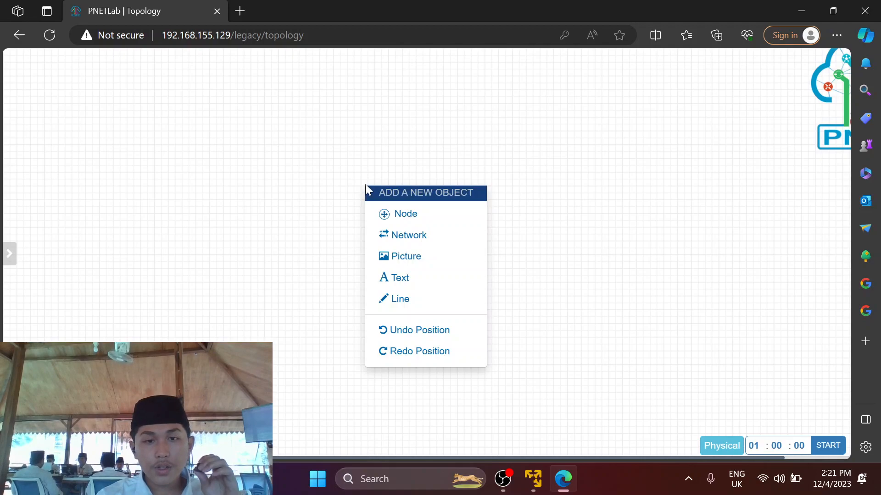
pyautogui.click(418, 222)
pyautogui.click(330, 241)
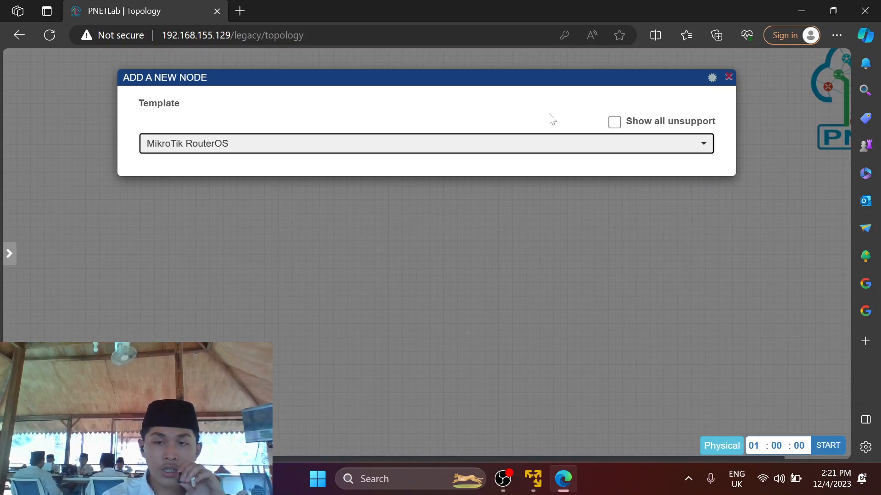
pyautogui.click(538, 146)
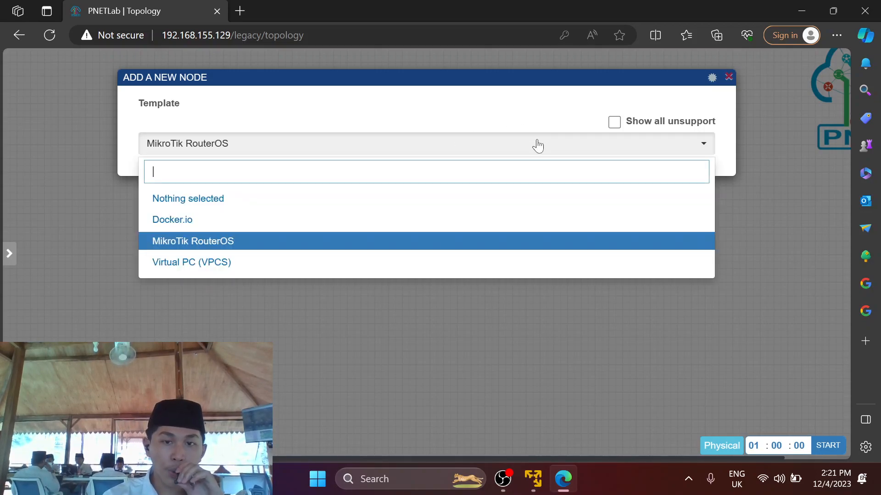
pyautogui.click(440, 245)
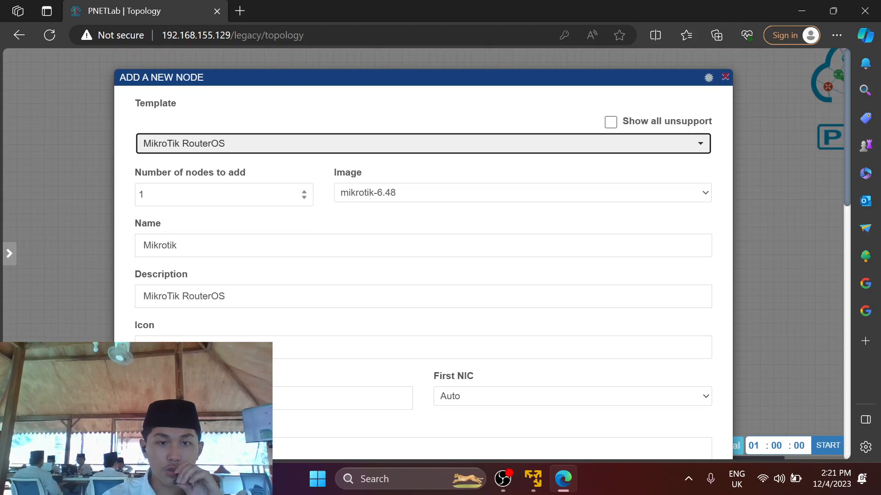
# Set the node count to 2 and RAM to 128 MB, then save the routers.
pyautogui.click(305, 193)
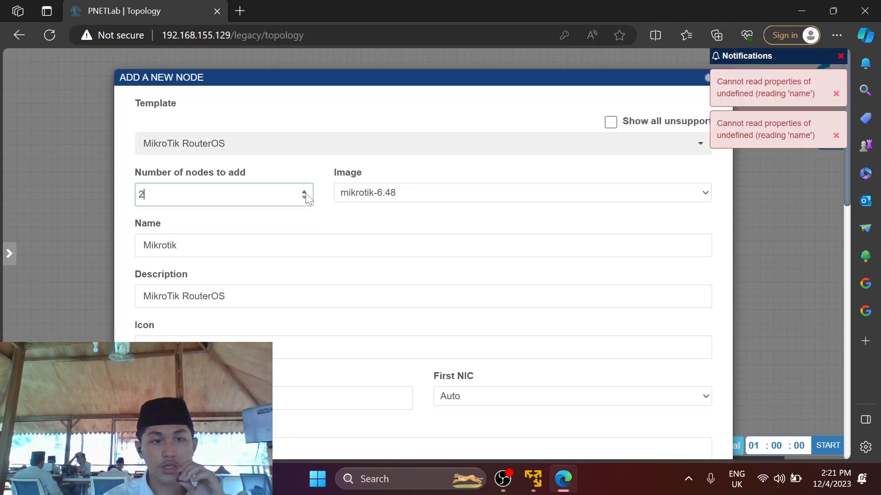
pyautogui.scroll(-1, 305, 193)
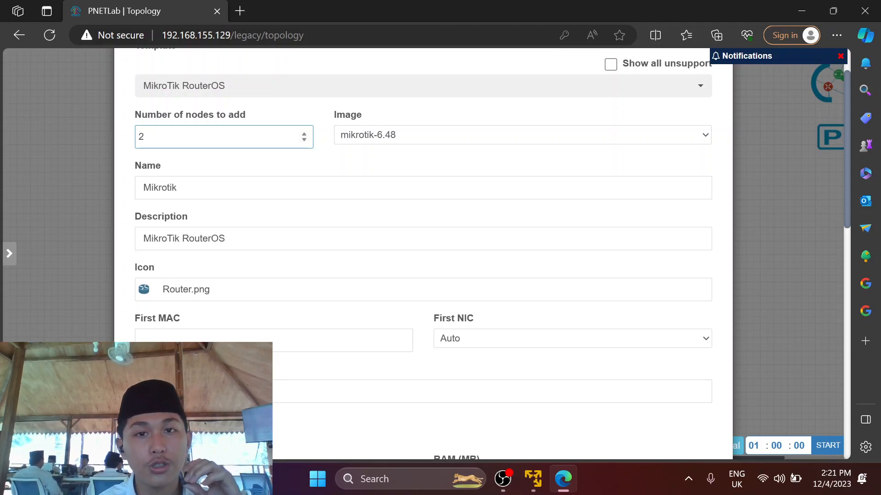
pyautogui.scroll(-5, 340, 244)
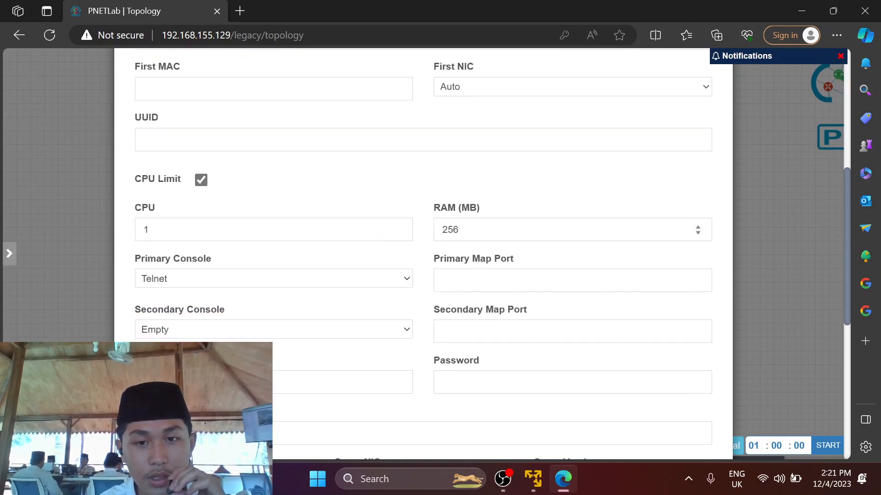
pyautogui.doubleClick(459, 230)
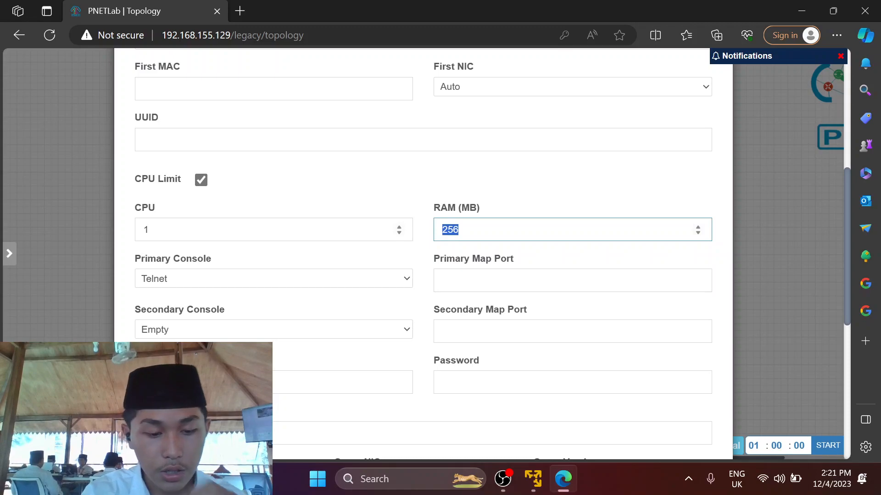
pyautogui.write('128')
pyautogui.scroll(-6, 409, 323)
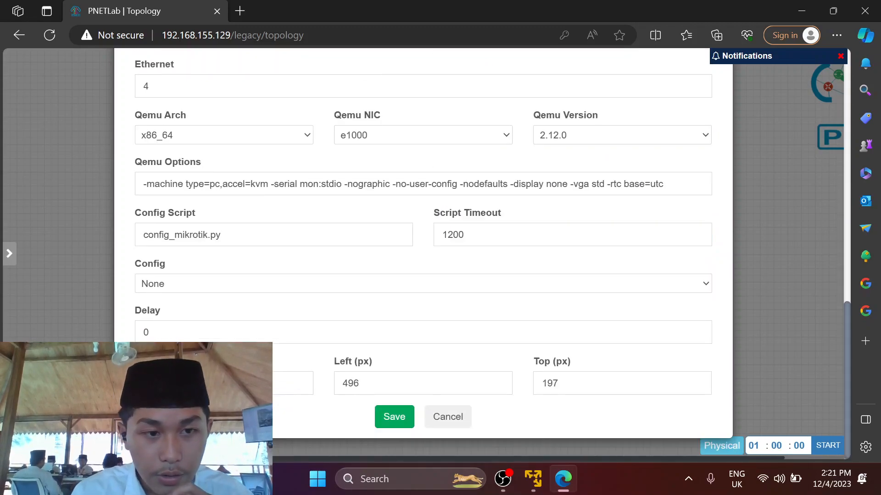
pyautogui.click(392, 419)
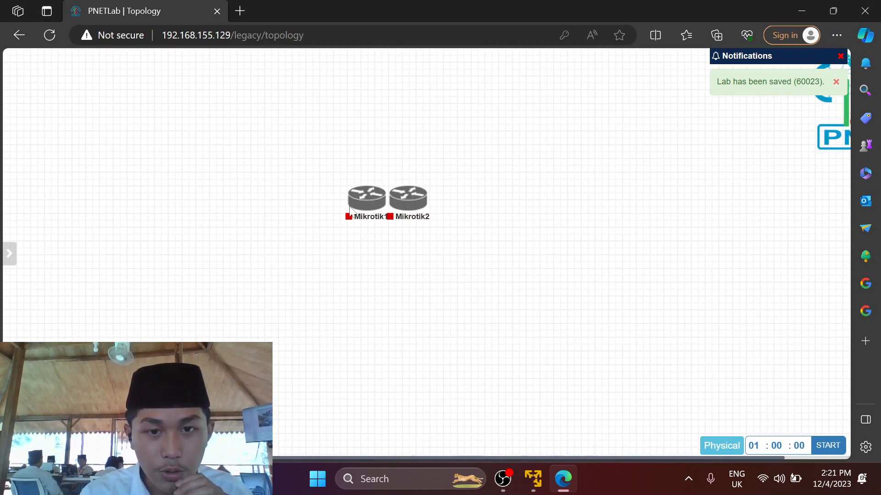
pyautogui.rightClick(527, 172)
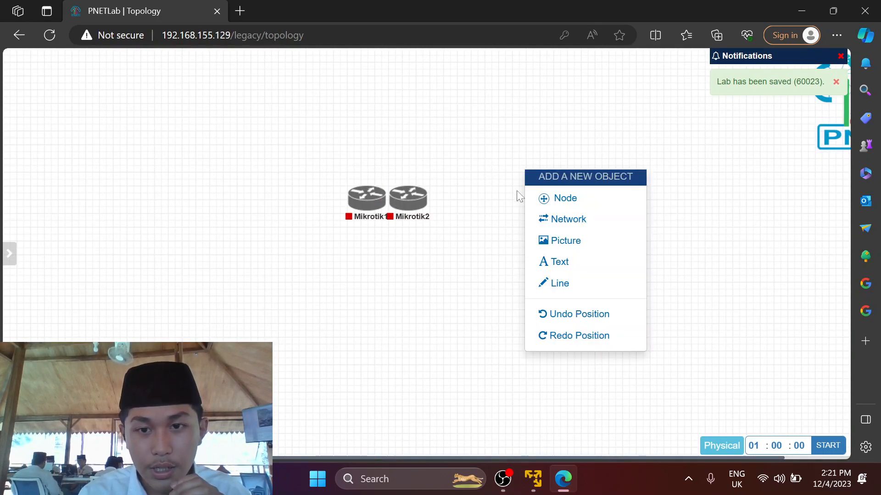
# Add two Virtual PC (VPCS) nodes to the lab.
pyautogui.click(555, 202)
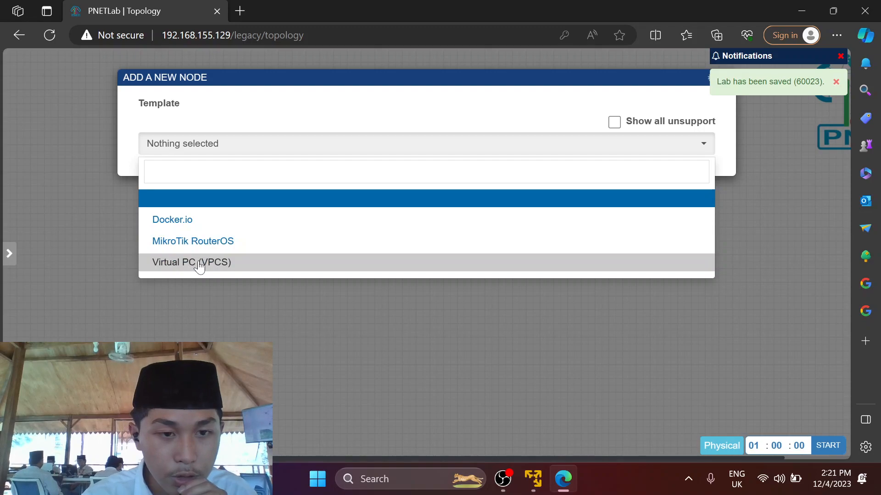
pyautogui.click(199, 264)
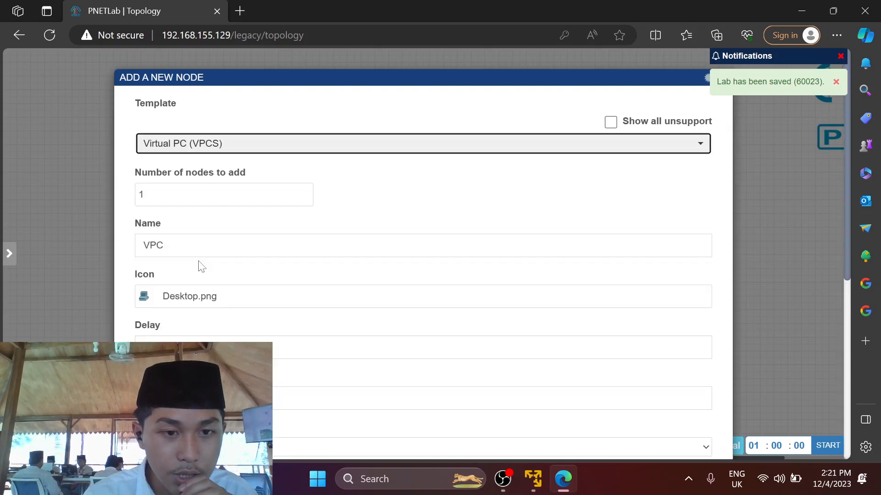
pyautogui.click(304, 191)
pyautogui.scroll(-6, 362, 281)
pyautogui.click(389, 416)
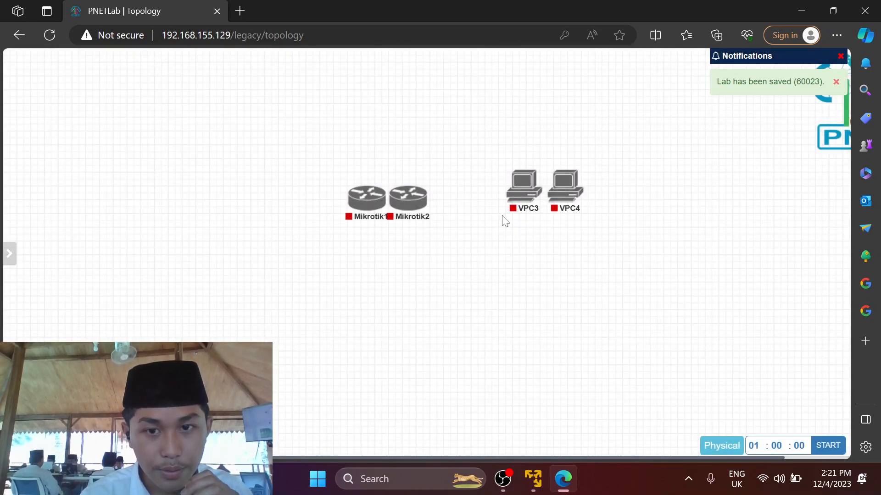
# Arrange the nodes with VPC3 below Mikrotik1 and VPC4 below Mikrotik2.
pyautogui.moveTo(492, 175); pyautogui.dragTo(699, 223)
pyautogui.moveTo(565, 203)
pyautogui.moveTo(565, 202); pyautogui.dragTo(492, 313)
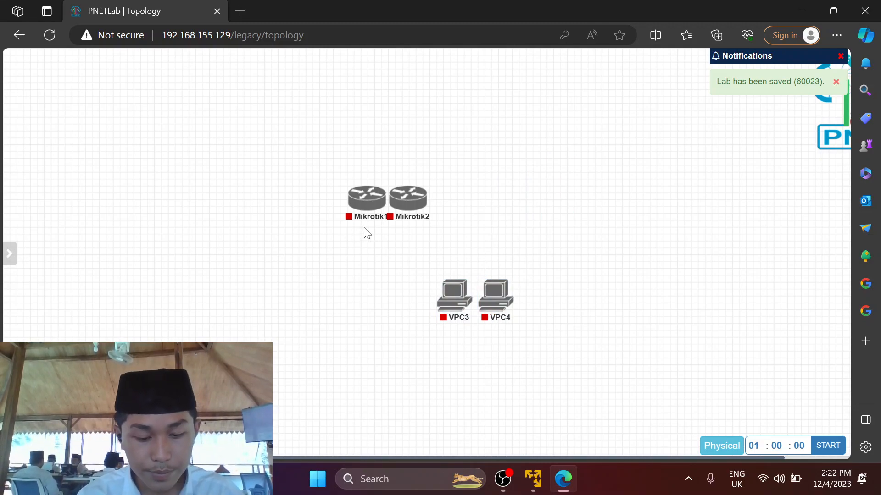
pyautogui.moveTo(408, 198); pyautogui.dragTo(590, 166)
pyautogui.moveTo(334, 189)
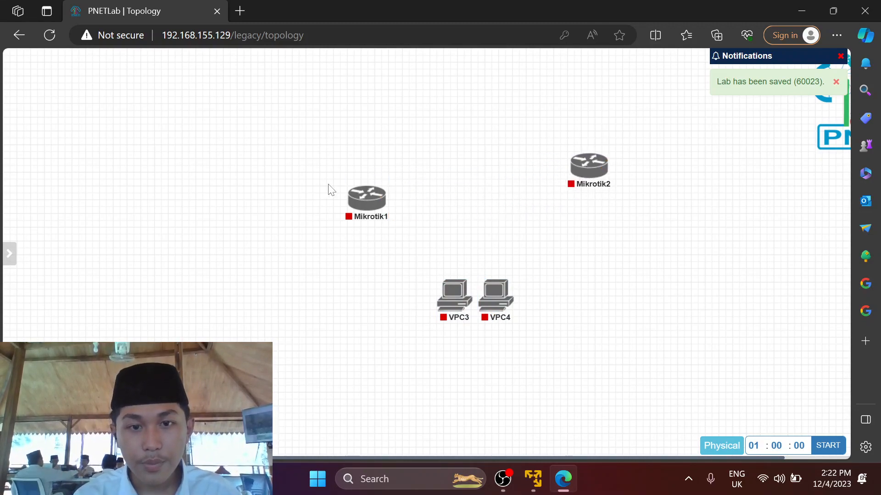
pyautogui.moveTo(360, 201); pyautogui.dragTo(337, 170)
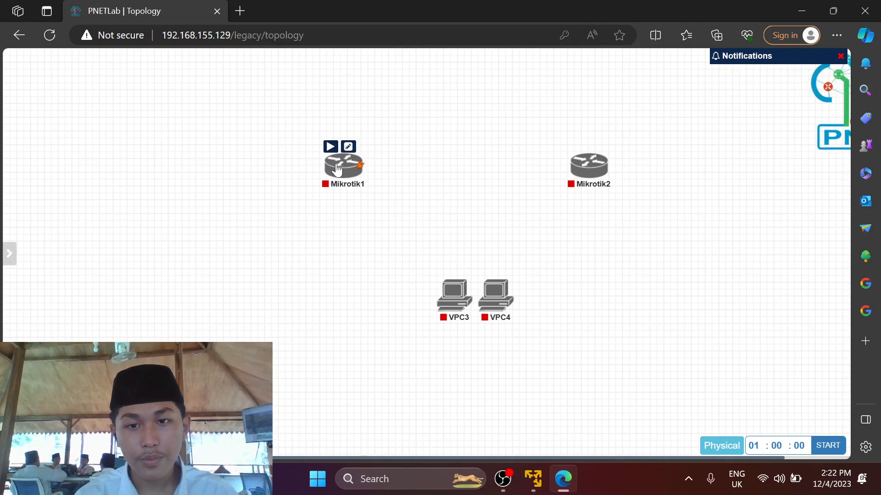
pyautogui.moveTo(450, 290); pyautogui.dragTo(340, 303)
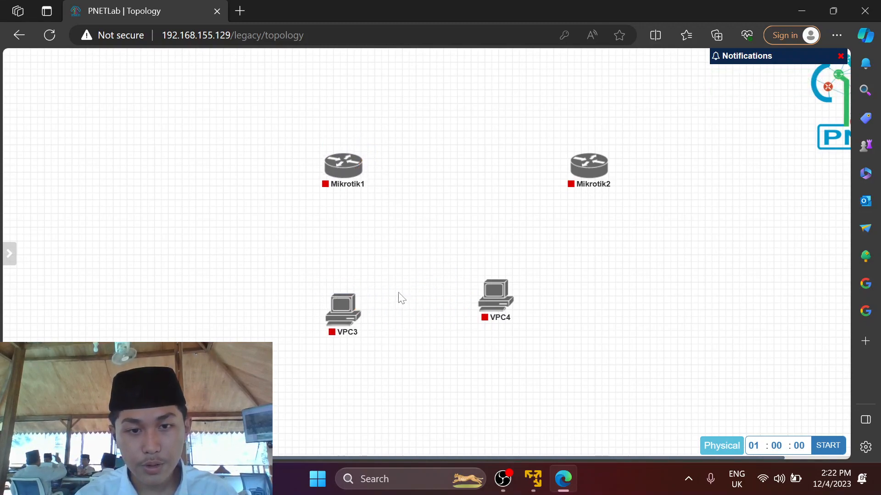
pyautogui.moveTo(485, 307); pyautogui.dragTo(585, 325)
pyautogui.moveTo(341, 170); pyautogui.dragTo(341, 174)
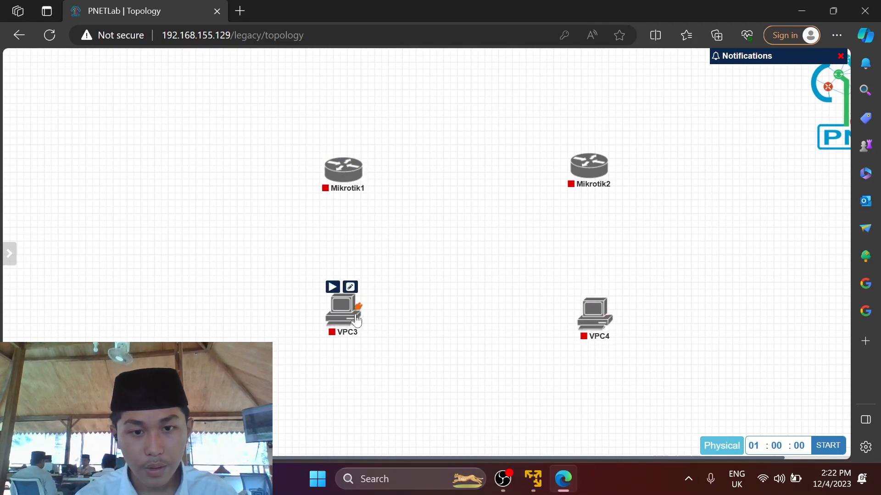
pyautogui.moveTo(358, 304); pyautogui.dragTo(349, 186)
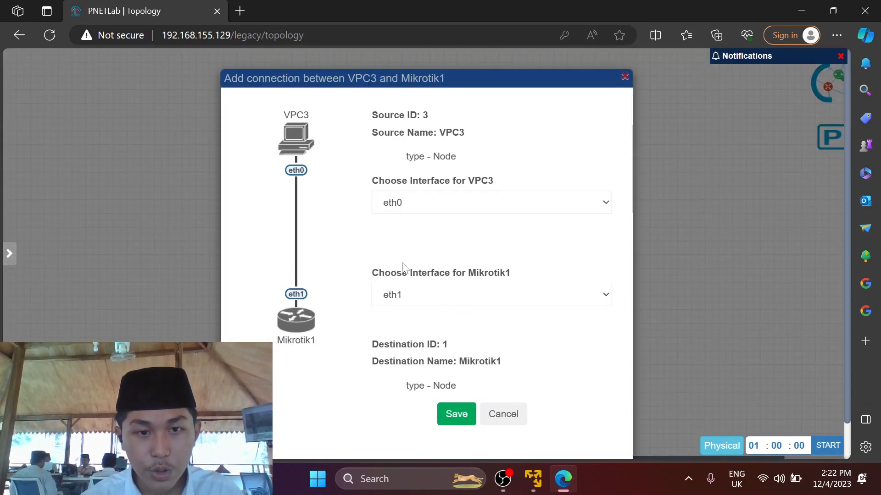
# Connect VPC3 to Mikrotik1 eth2 and VPC4 to Mikrotik2 eth2.
pyautogui.click(427, 296)
pyautogui.click(429, 327)
pyautogui.click(457, 414)
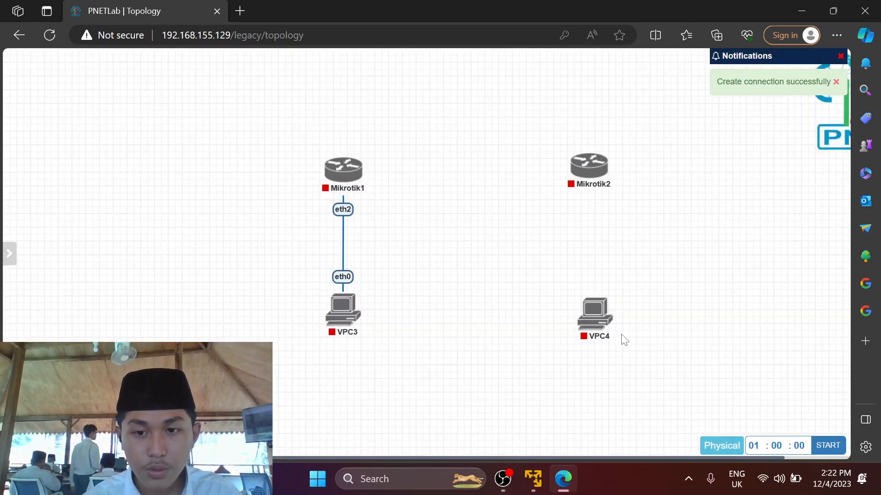
pyautogui.moveTo(612, 312)
pyautogui.moveTo(610, 308); pyautogui.dragTo(599, 183)
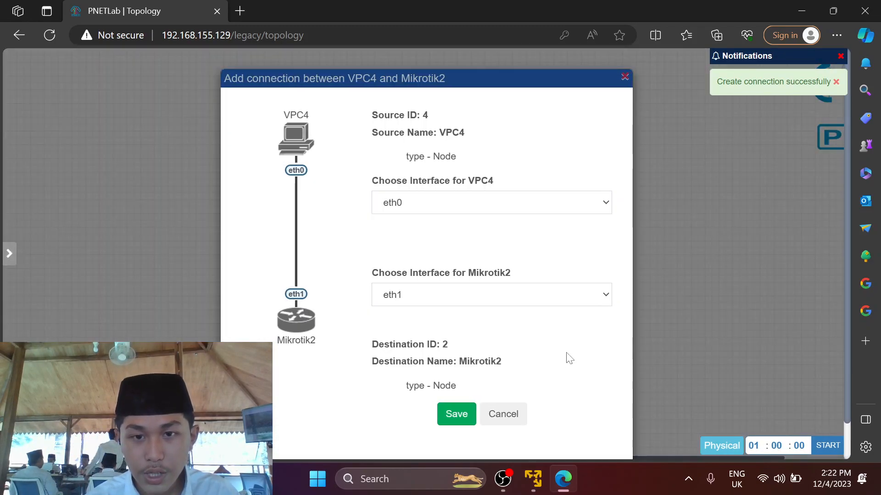
pyautogui.click(531, 298)
pyautogui.click(519, 326)
pyautogui.click(467, 408)
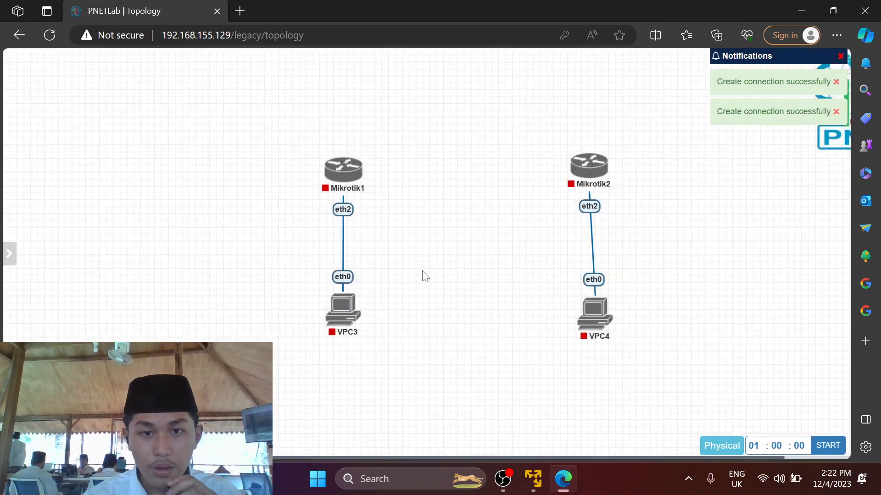
# Link Mikrotik1 eth1 to Mikrotik2 eth1 and tidy the node positions.
pyautogui.moveTo(591, 324)
pyautogui.moveTo(590, 325); pyautogui.dragTo(587, 327)
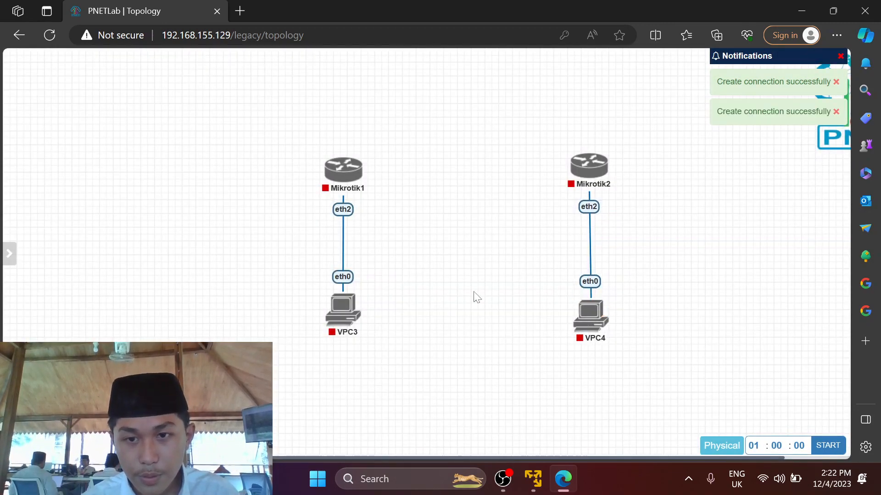
pyautogui.moveTo(364, 186)
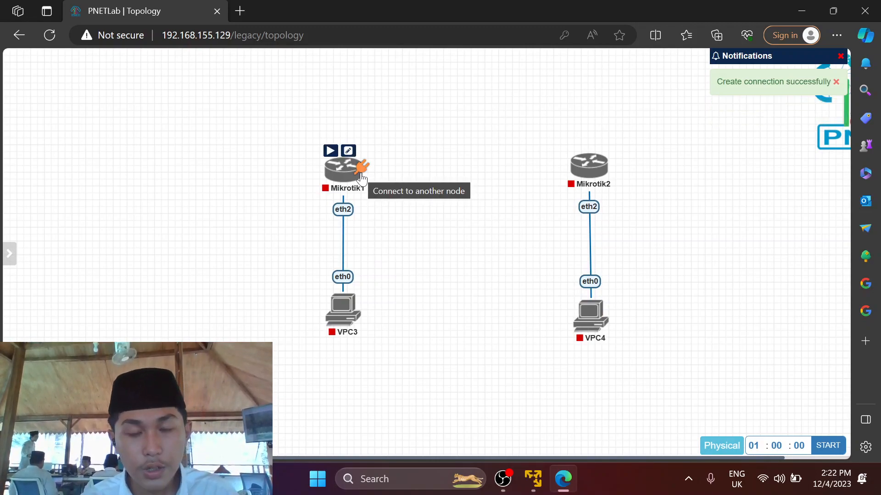
pyautogui.moveTo(362, 176); pyautogui.dragTo(589, 166)
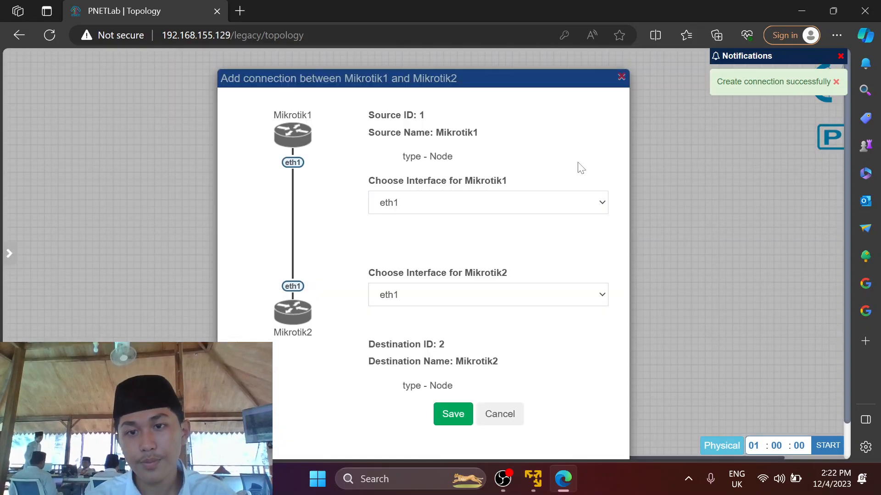
pyautogui.click(456, 414)
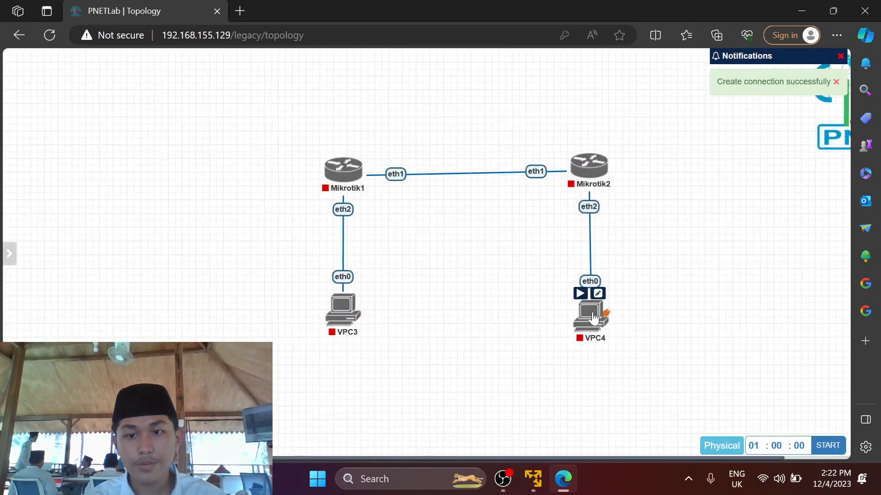
pyautogui.moveTo(593, 317); pyautogui.dragTo(591, 323)
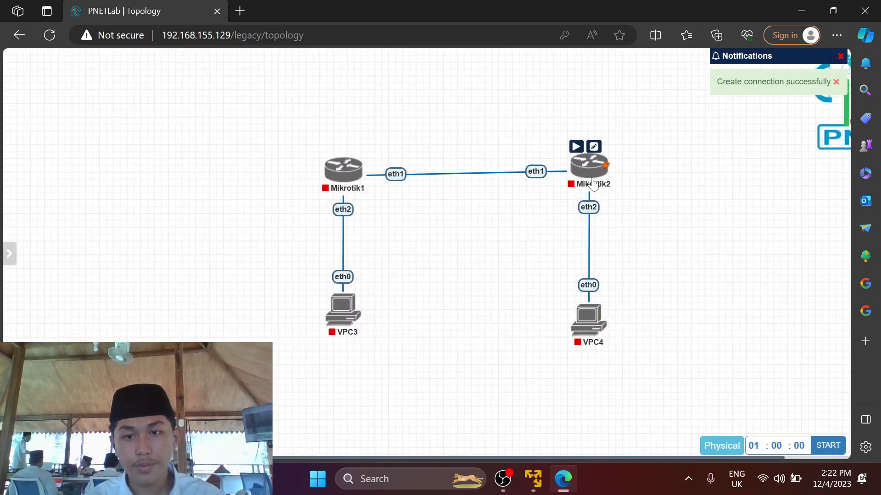
pyautogui.moveTo(592, 184); pyautogui.dragTo(592, 186)
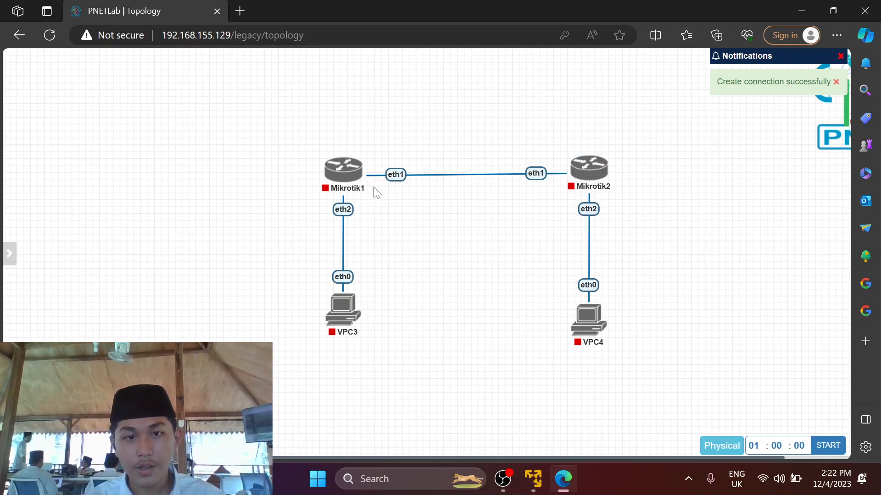
# Add a 11.11.11.0/30 text label above the link between the routers.
pyautogui.rightClick(449, 195)
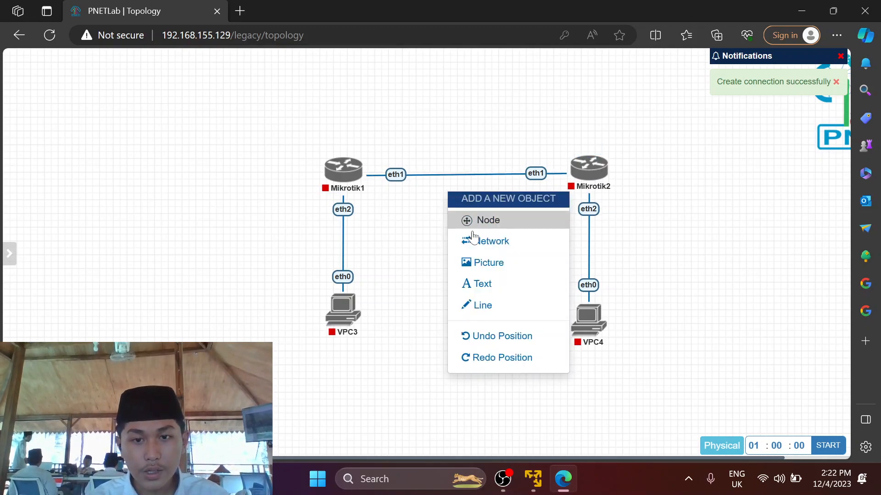
pyautogui.click(480, 283)
pyautogui.moveTo(491, 279); pyautogui.dragTo(405, 235)
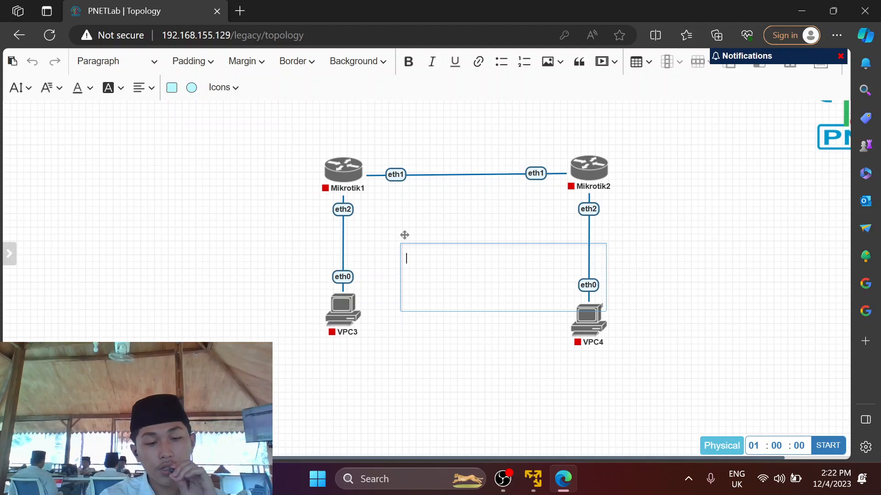
pyautogui.write('11')
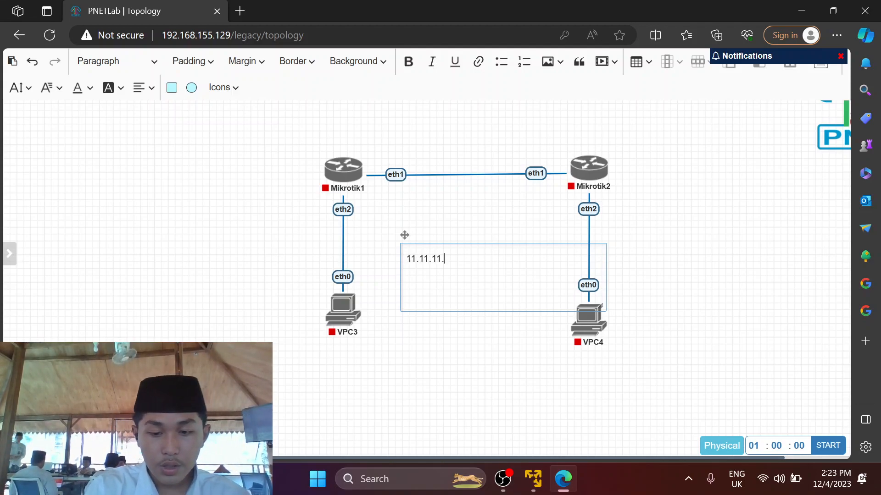
pyautogui.write('.11.0/30')
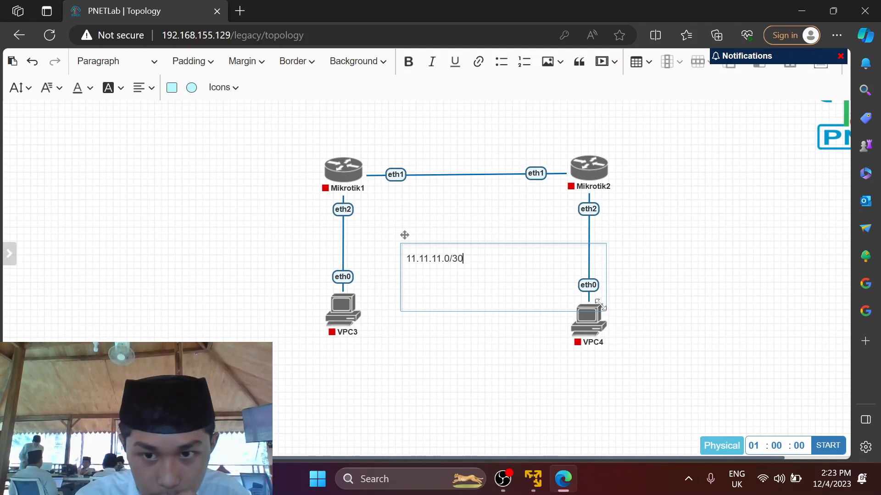
pyautogui.moveTo(598, 305); pyautogui.dragTo(488, 171)
pyautogui.click(473, 304)
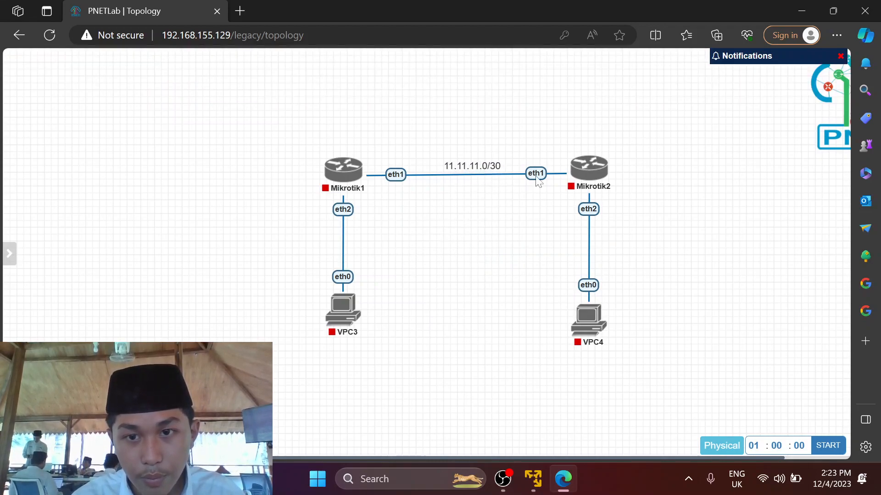
pyautogui.moveTo(584, 177); pyautogui.dragTo(584, 180)
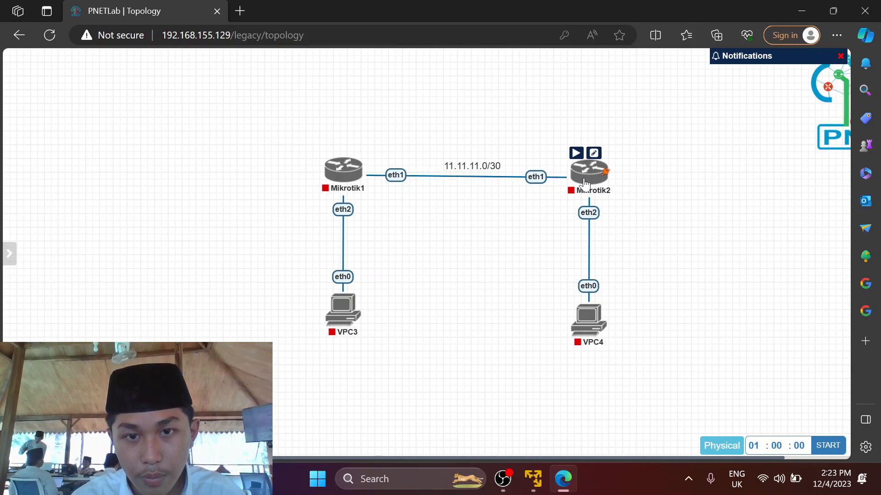
# Add a 192.168.88.0/24 text label on the VPC3 side.
pyautogui.rightClick(459, 274)
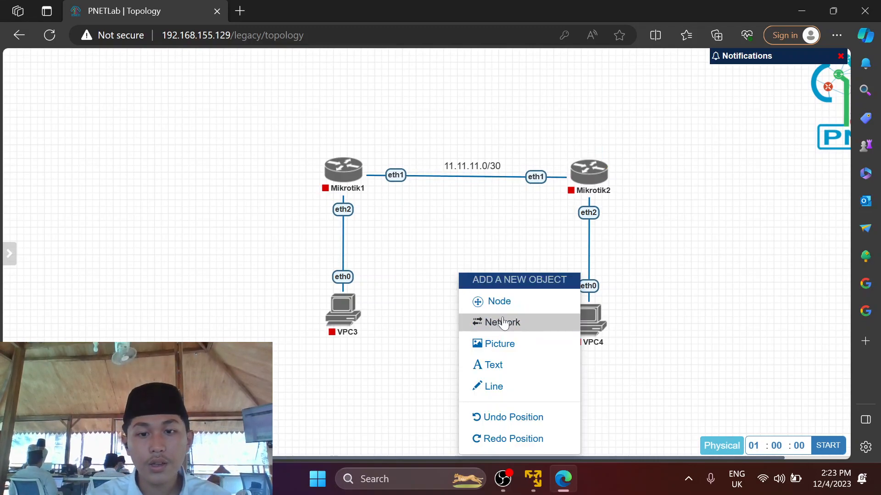
pyautogui.click(506, 365)
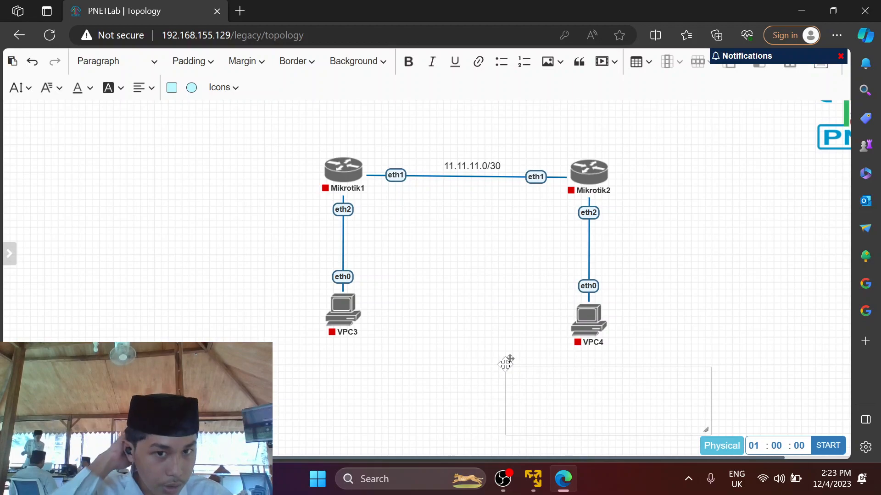
pyautogui.click(512, 382)
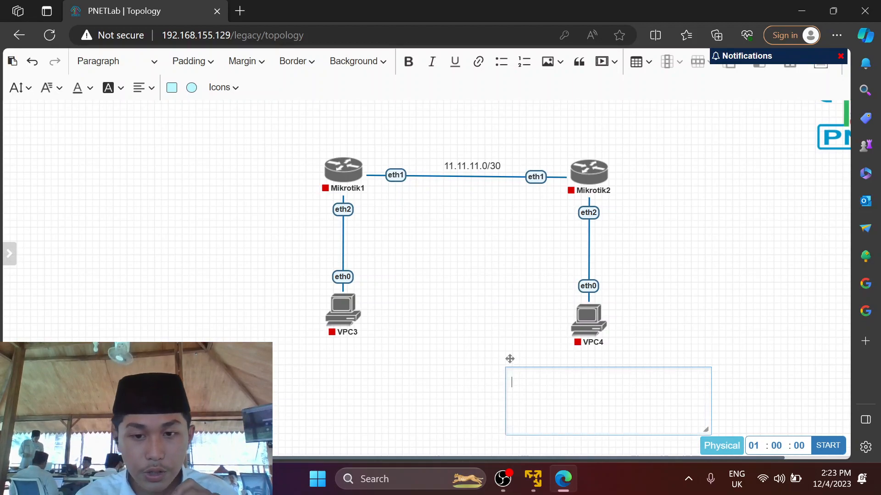
pyautogui.write('192')
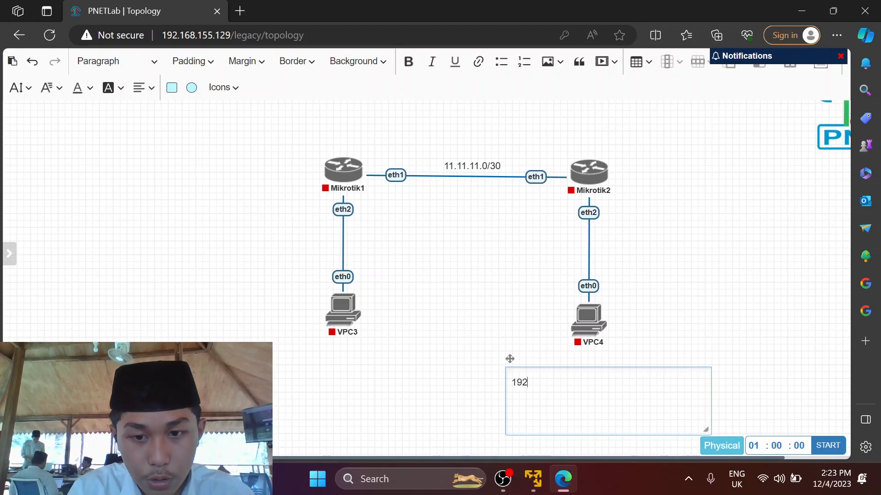
pyautogui.write('.168.88.')
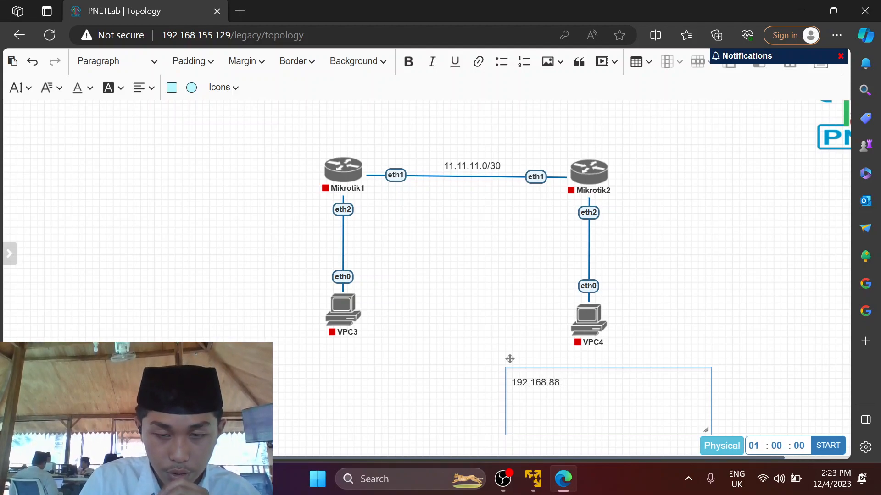
pyautogui.write('0/24')
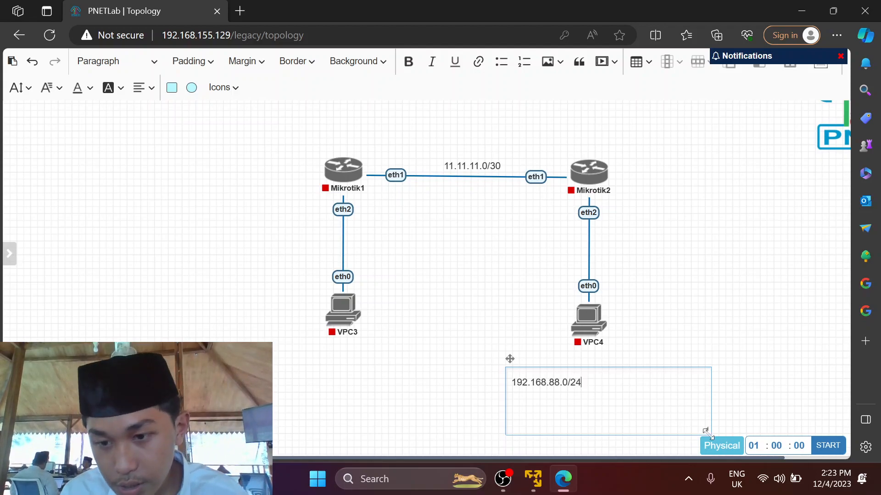
pyautogui.moveTo(707, 432); pyautogui.dragTo(315, 252)
pyautogui.click(605, 395)
# Add a 10.10.10.0/24 text label on the VPC4 side.
pyautogui.rightClick(457, 256)
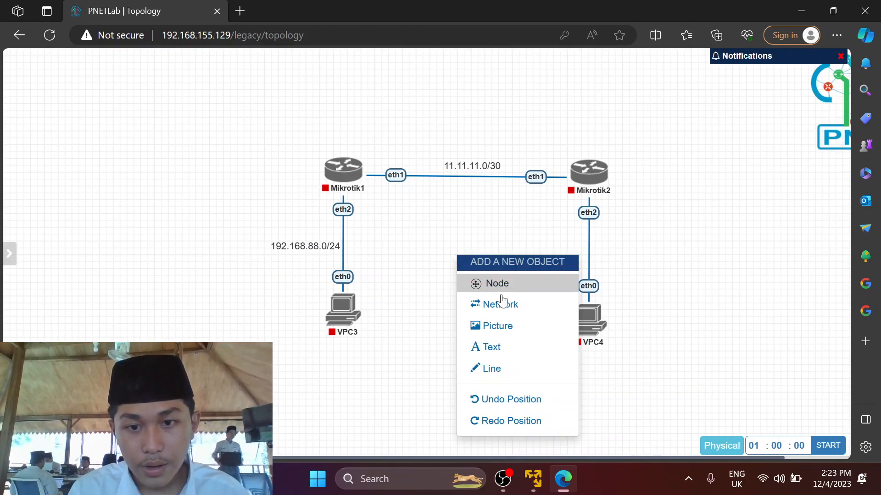
pyautogui.click(513, 350)
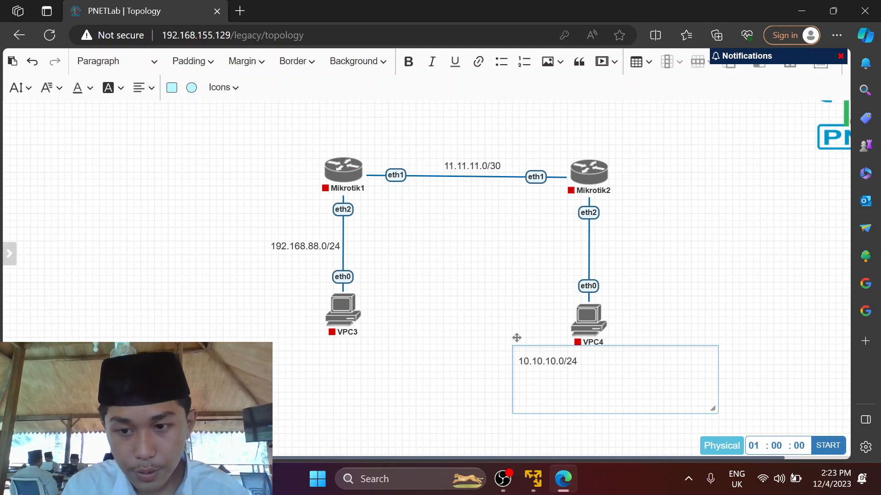
pyautogui.moveTo(712, 408); pyautogui.dragTo(626, 251)
pyautogui.click(586, 386)
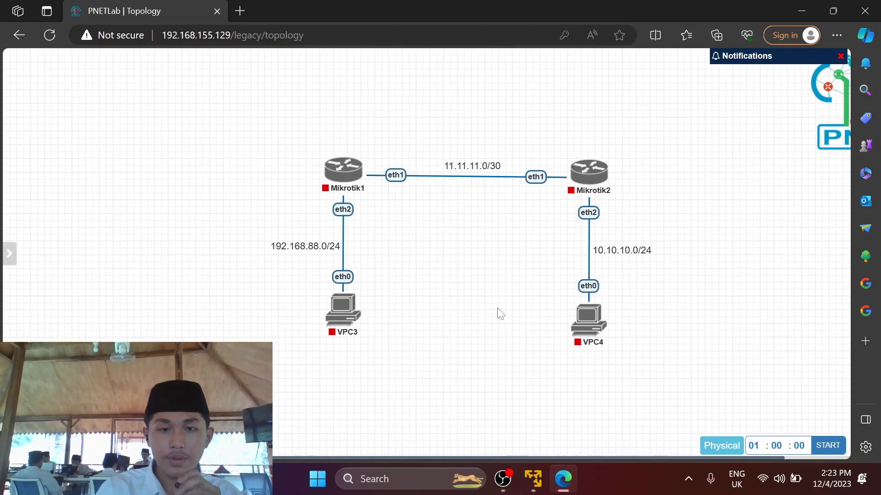
# Start Mikrotik1, Mikrotik2, VPC4 and VPC3 using each node's play button.
pyautogui.moveTo(338, 175)
pyautogui.click(331, 150)
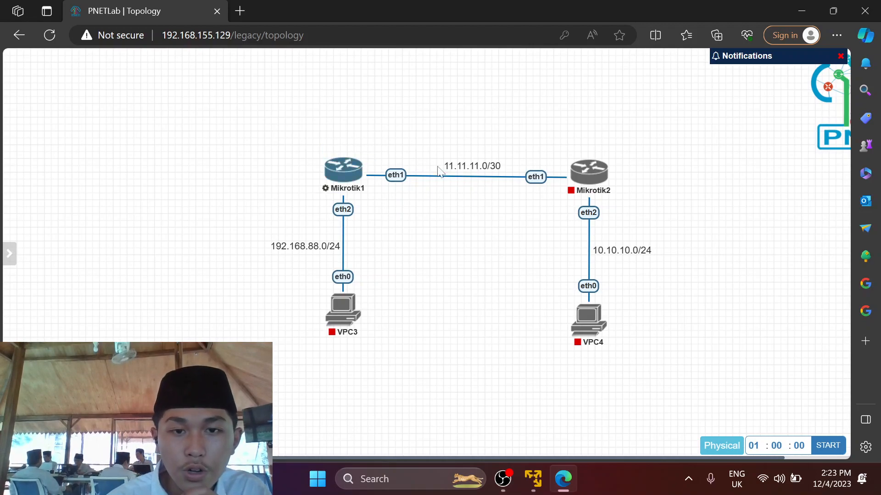
pyautogui.click(576, 153)
pyautogui.moveTo(585, 316)
pyautogui.click(578, 298)
pyautogui.click(332, 287)
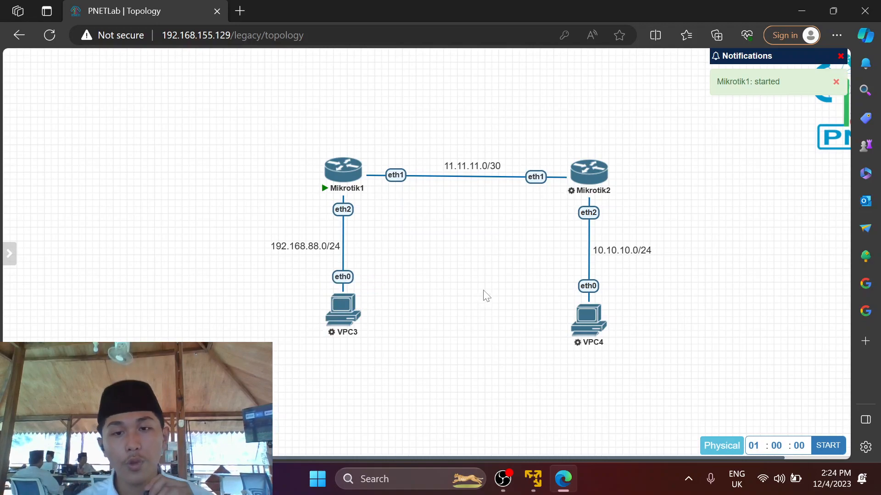
pyautogui.moveTo(327, 195)
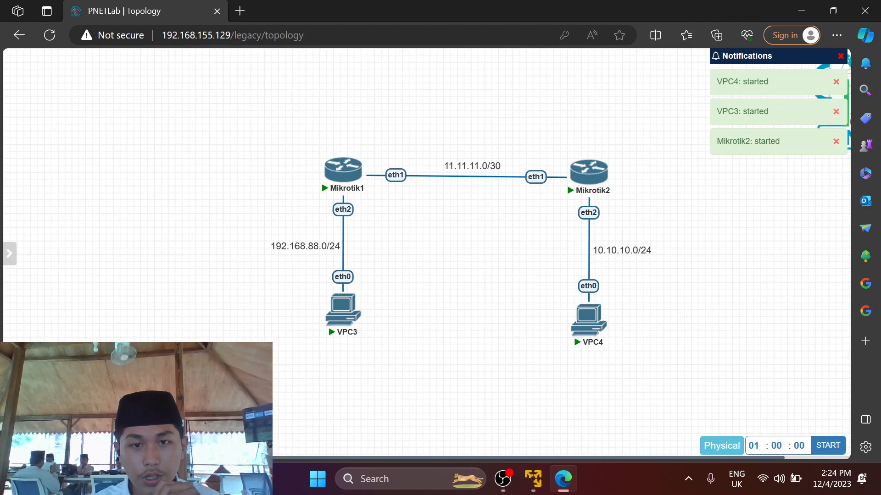
pyautogui.moveTo(335, 171)
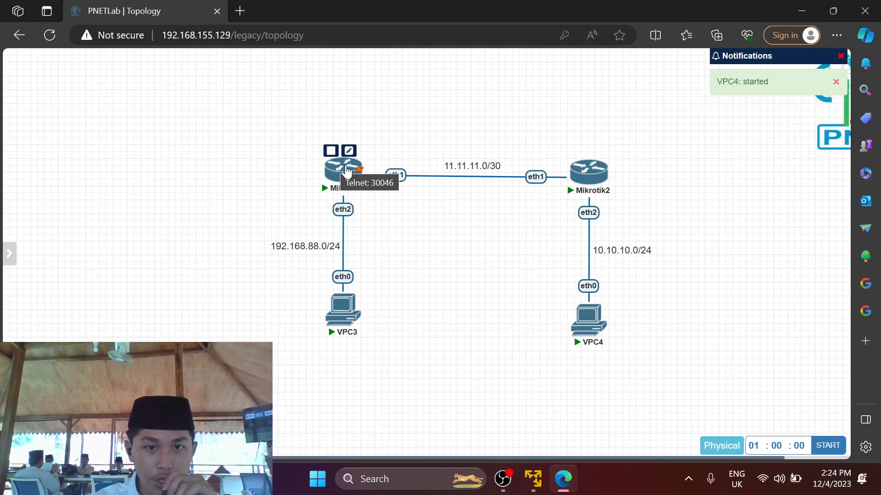
# Launch Mikrotik1's telnet console to 192.168.155.129 in Windows Terminal and maximize the window.
pyautogui.click(347, 171)
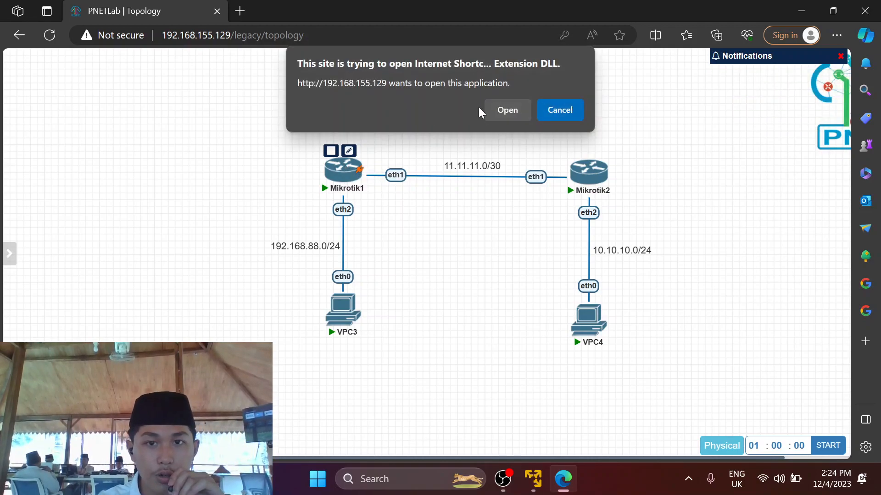
pyautogui.click(519, 109)
pyautogui.moveTo(519, 112); pyautogui.dragTo(339, 171)
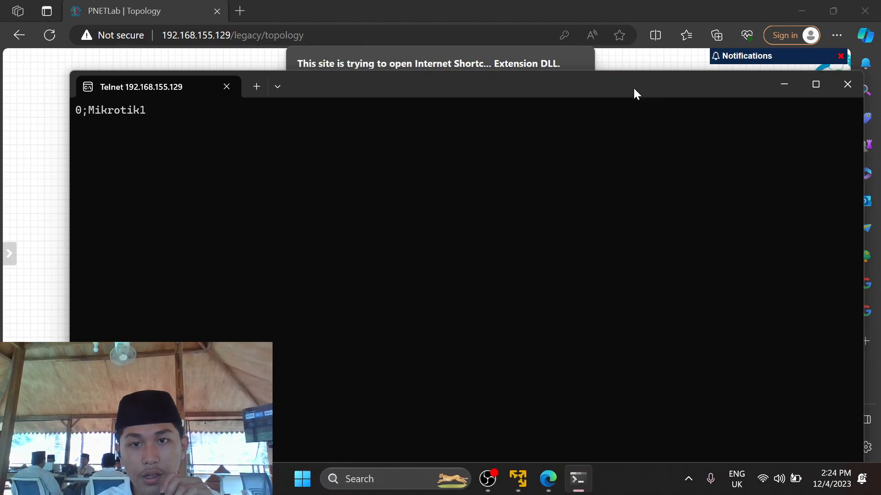
pyautogui.moveTo(630, 85); pyautogui.dragTo(570, 173)
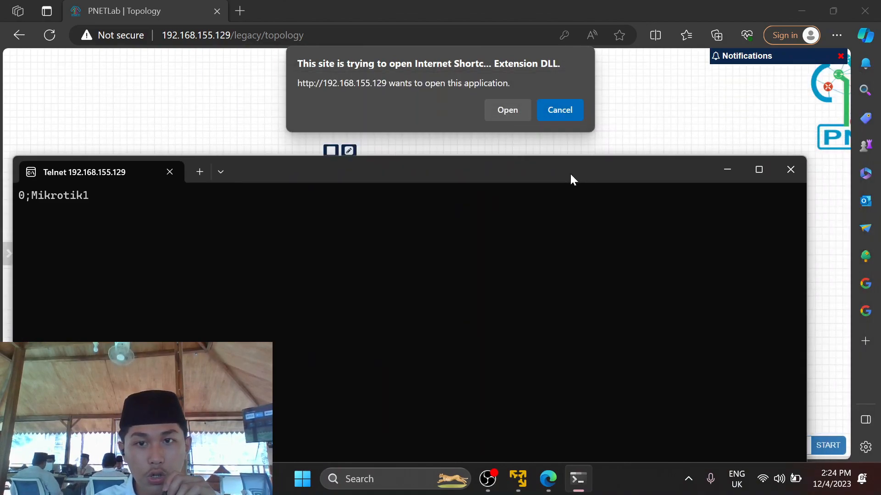
pyautogui.click(573, 106)
pyautogui.moveTo(577, 478)
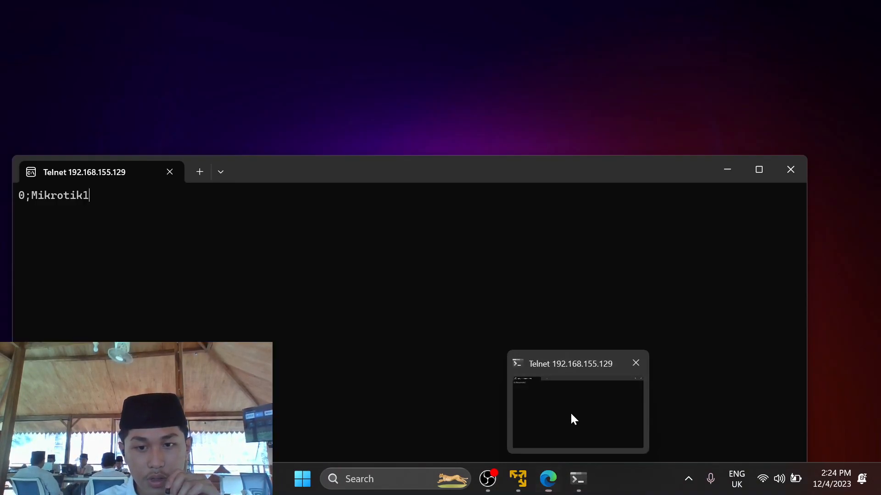
pyautogui.click(570, 411)
pyautogui.moveTo(515, 181); pyautogui.dragTo(521, 3)
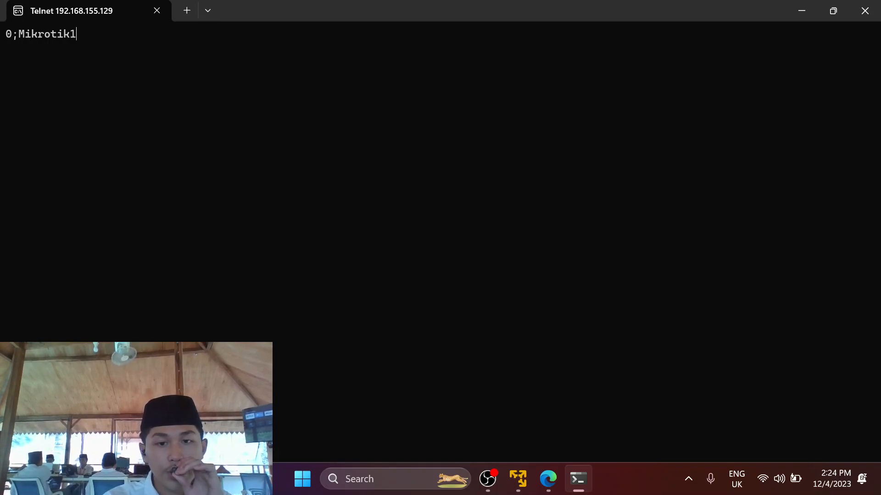
# Minimize Mikrotik1's terminal and open Mikrotik2's telnet console maximized at the MikroTik 6.48 login prompt.
pyautogui.click(798, 10)
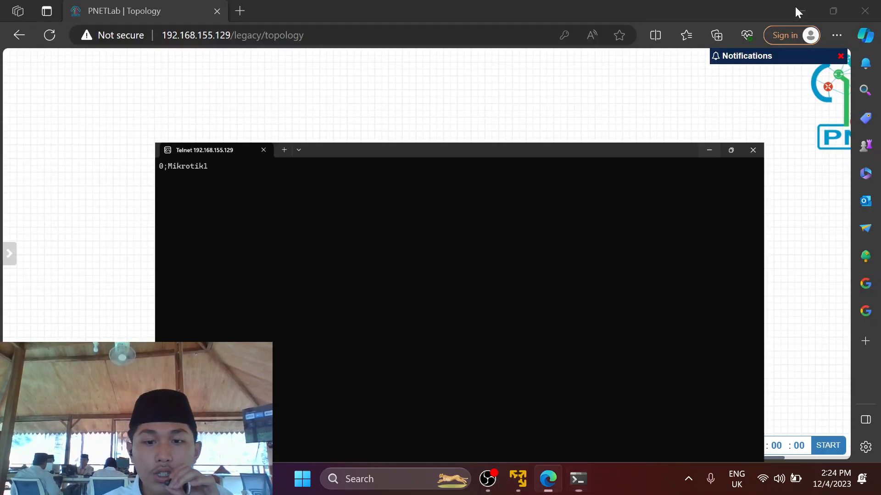
pyautogui.click(592, 182)
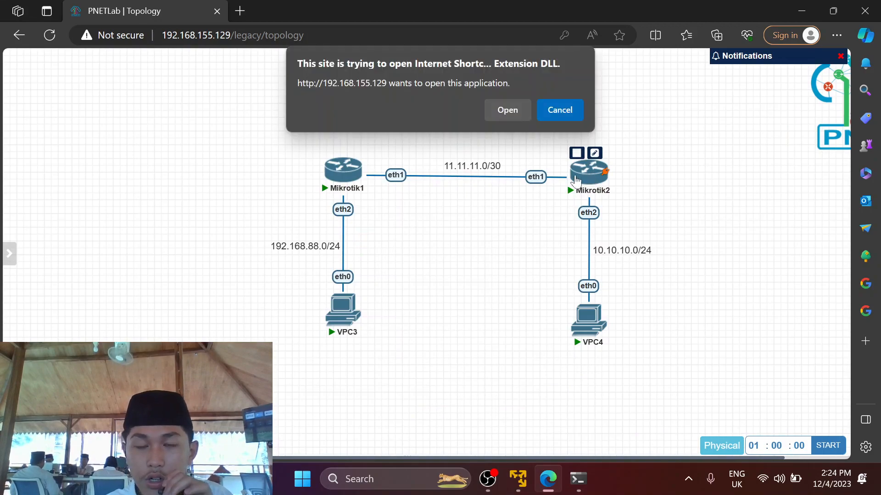
pyautogui.click(510, 113)
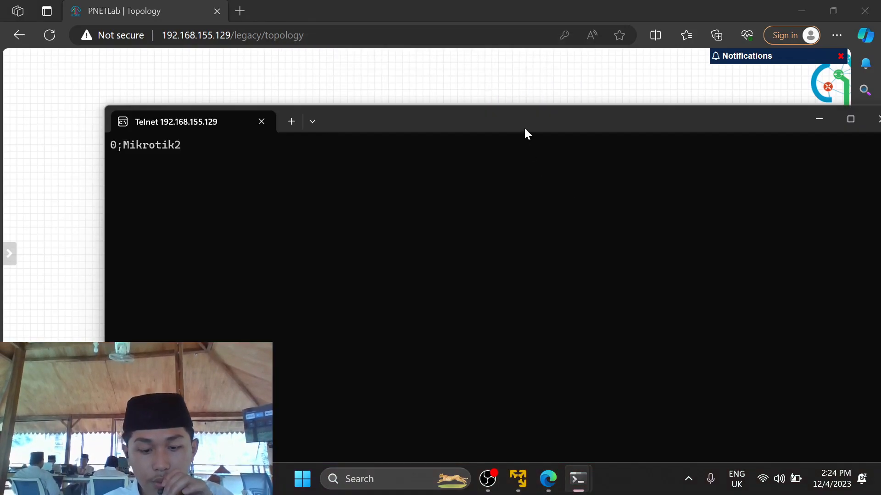
pyautogui.moveTo(511, 65); pyautogui.dragTo(500, 1)
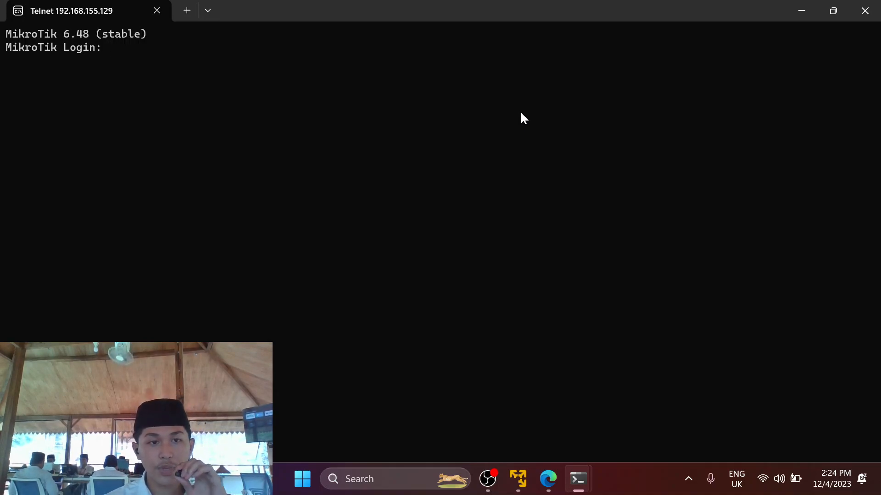
# Log in to Mikrotik2 as admin with an empty password and answer n to the license prompt.
pyautogui.write('admin')
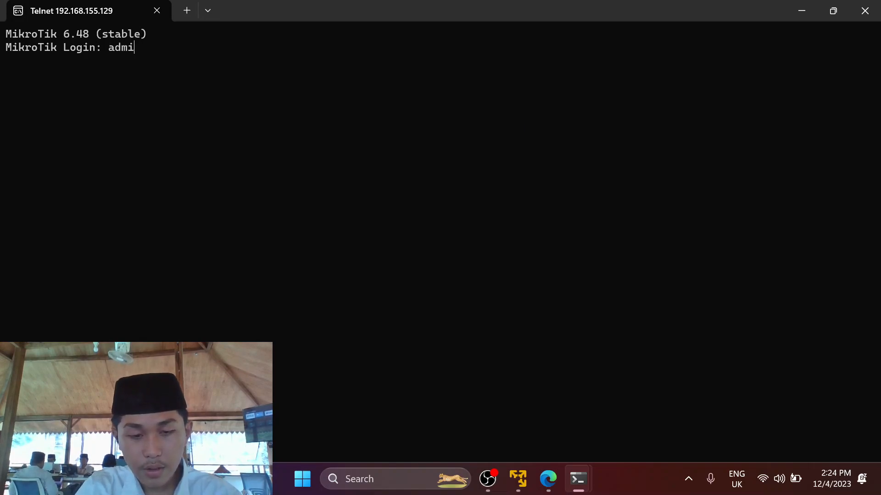
pyautogui.press('Return')
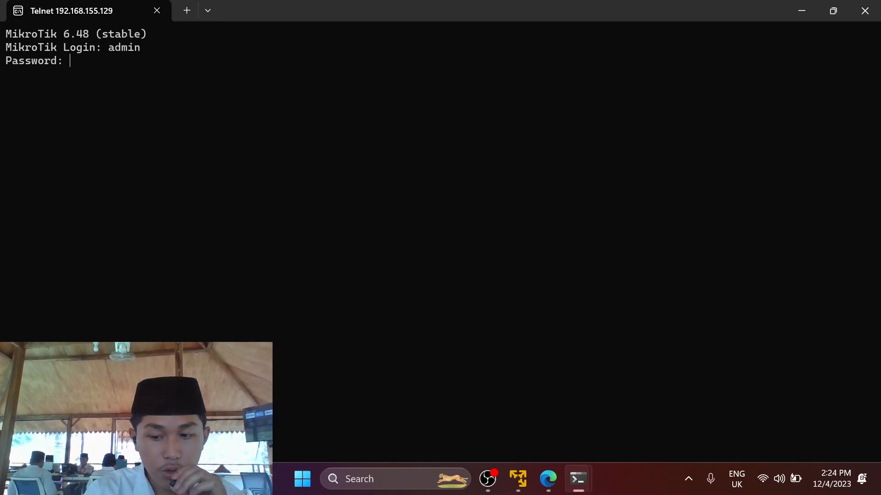
pyautogui.press('Return')
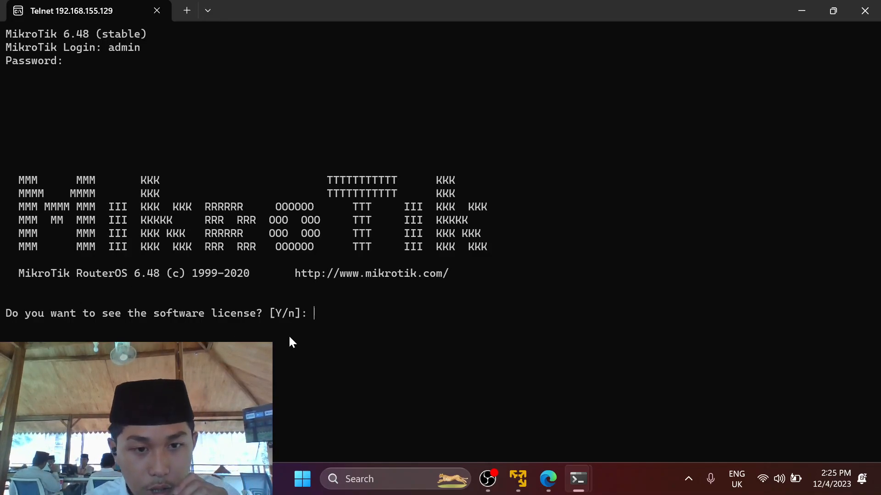
pyautogui.write('n')
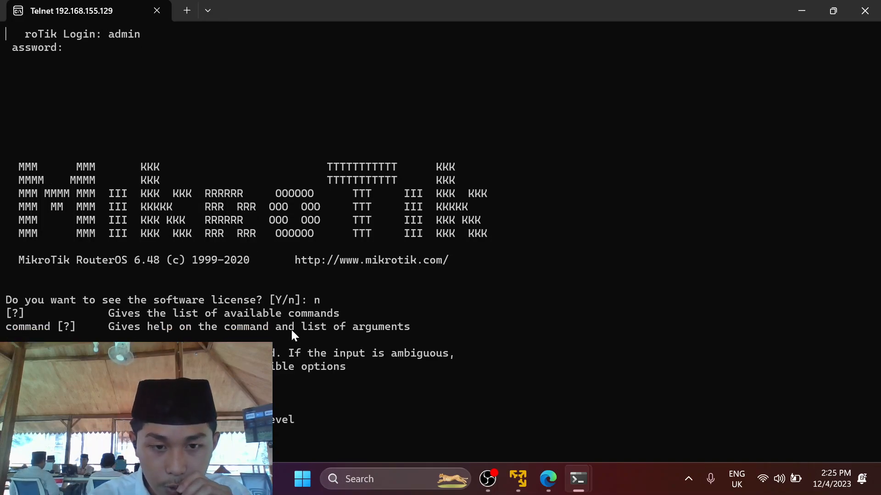
# On the other router's session, log in as admin, accept the licence with y and page to its end.
pyautogui.moveTo(582, 481)
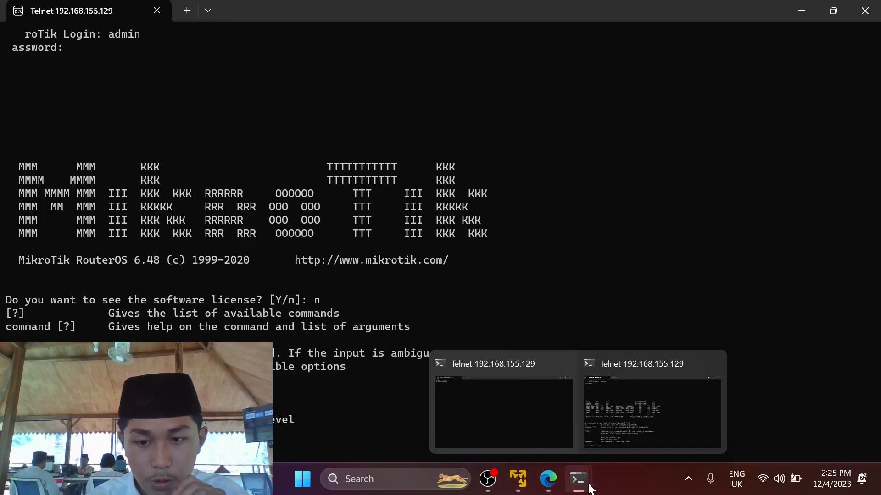
pyautogui.click(520, 415)
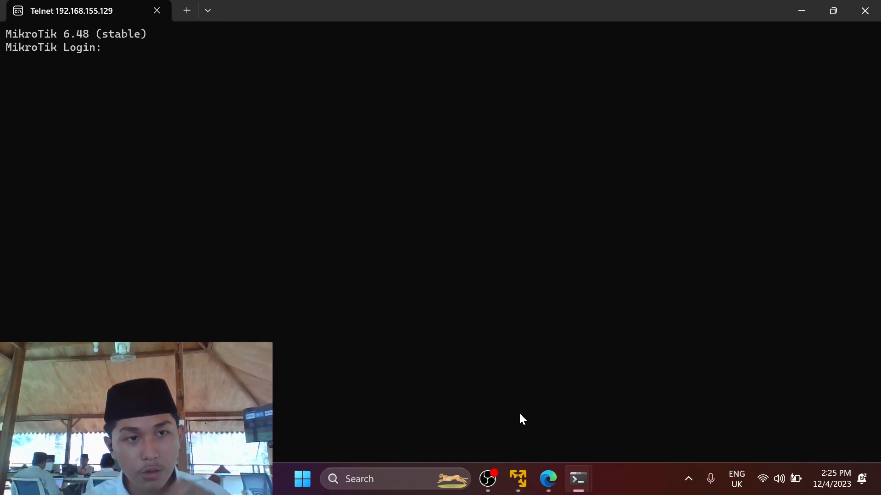
pyautogui.write('admin')
pyautogui.press('Return')
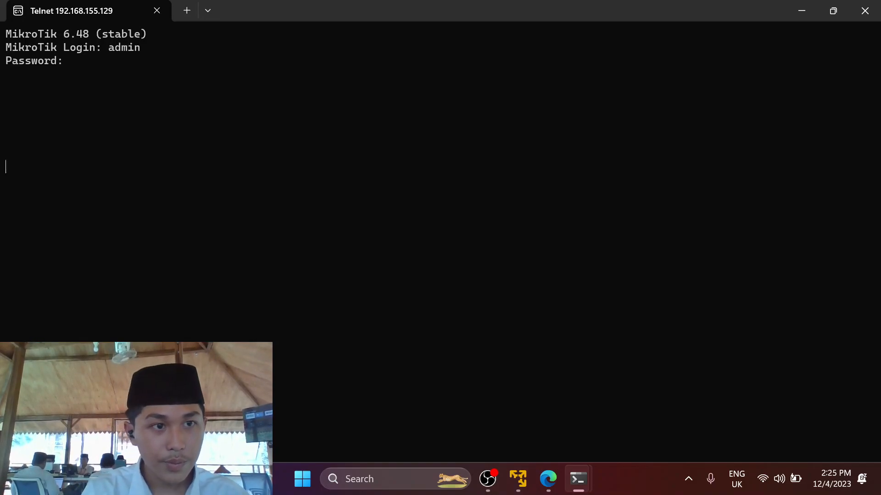
pyautogui.press('Return')
pyautogui.write('y')
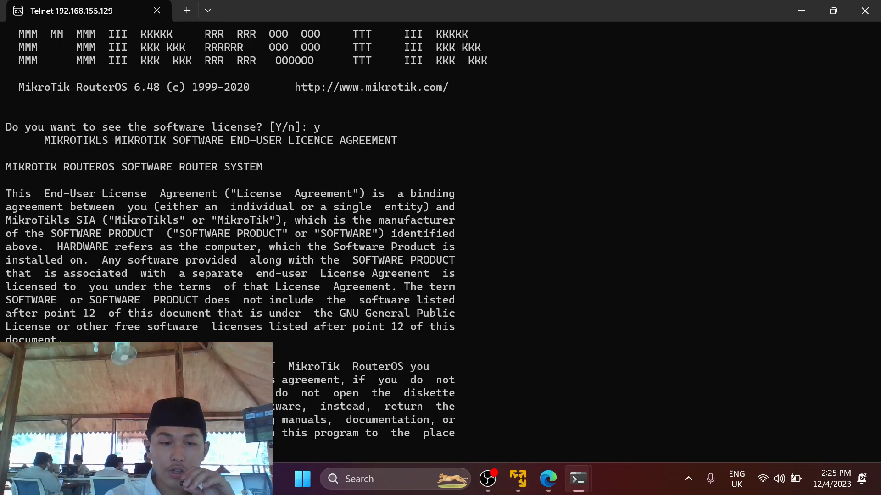
pyautogui.press('space')
pyautogui.press('space')
pyautogui.press('space')
pyautogui.press('space')
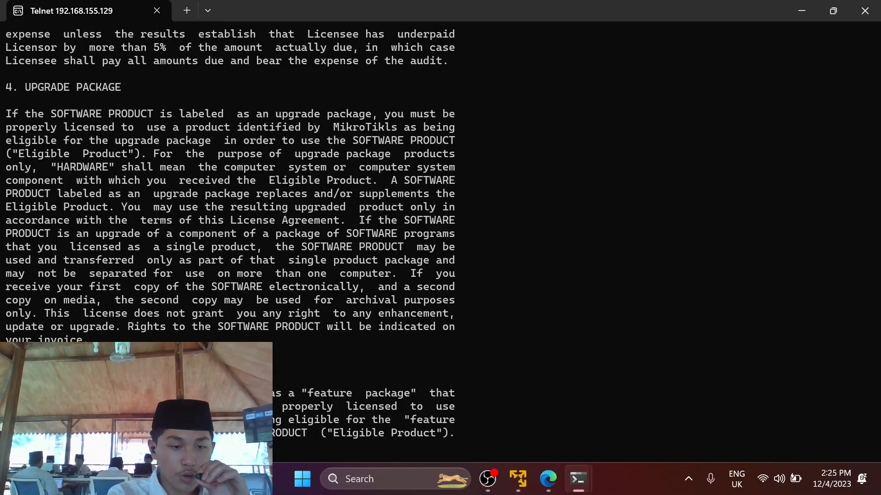
pyautogui.press('space')
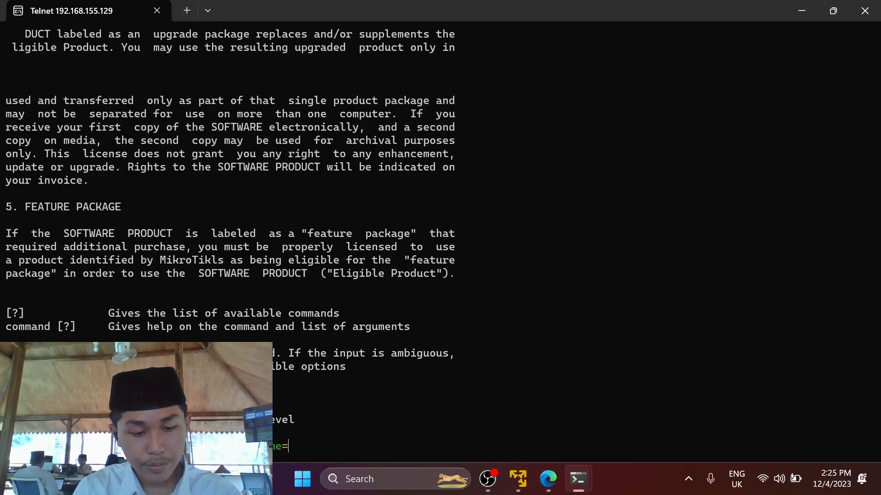
# Set system identity name=Router-1 on the first router and name=Router-2 on the second.
pyautogui.write('Route')
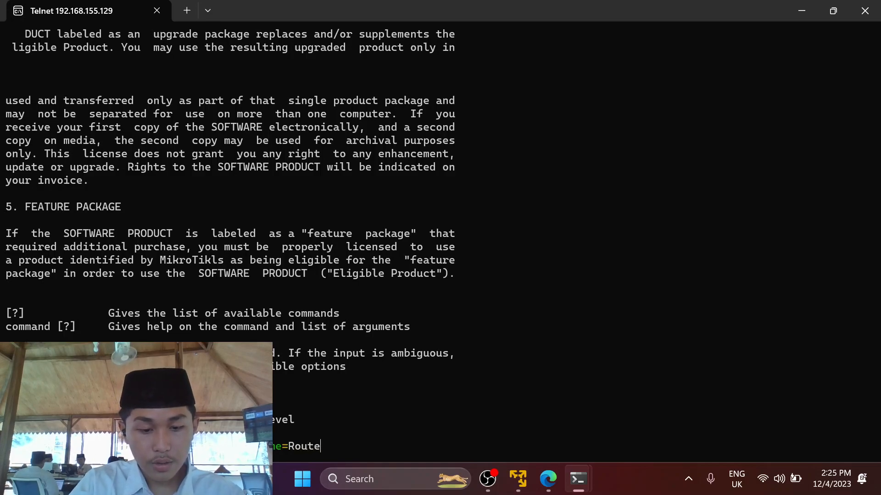
pyautogui.write('r-1')
pyautogui.press('Return')
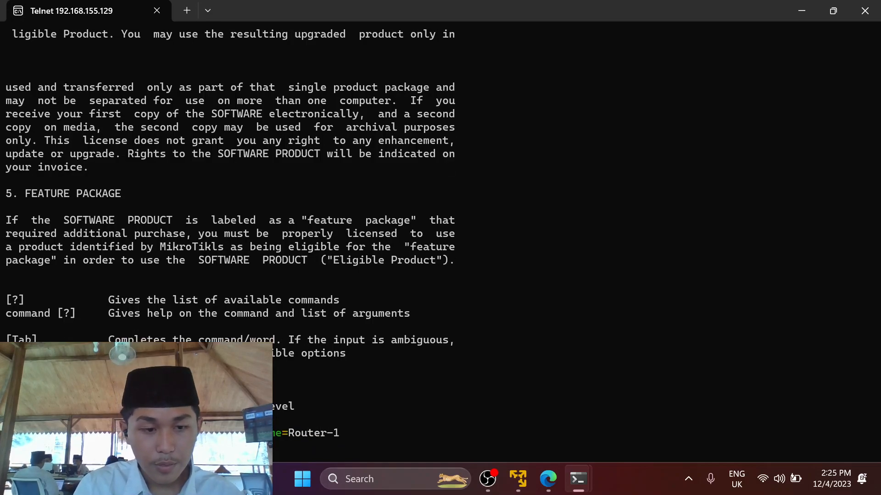
pyautogui.moveTo(586, 480)
pyautogui.click(628, 433)
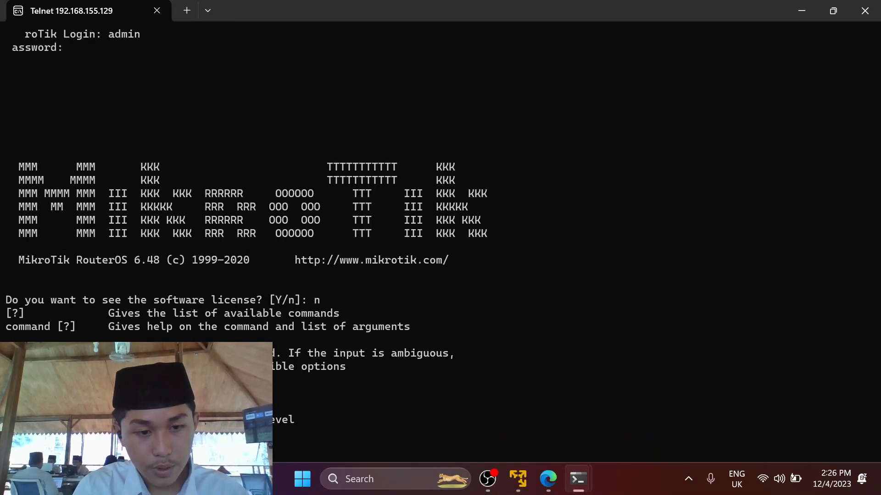
pyautogui.write('Router-2')
pyautogui.press('Return')
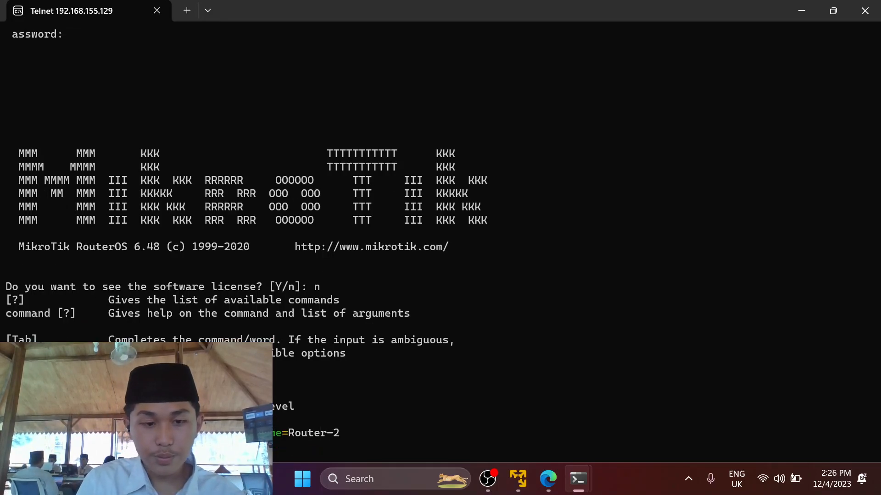
# On Router-1, add IP addresses 11.11.11.1/30 to ether1 and 192.168.88.1/24 to ether2.
pyautogui.moveTo(577, 478)
pyautogui.click(436, 415)
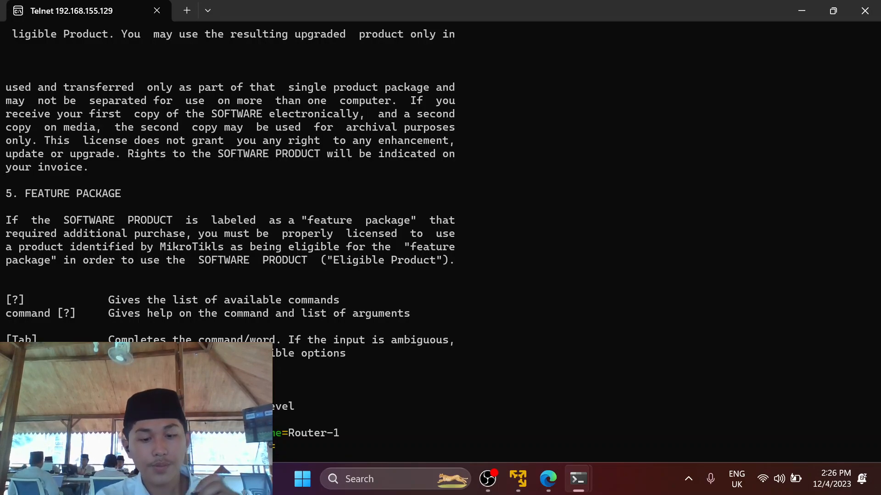
pyautogui.write('.11.11.1/30 ')
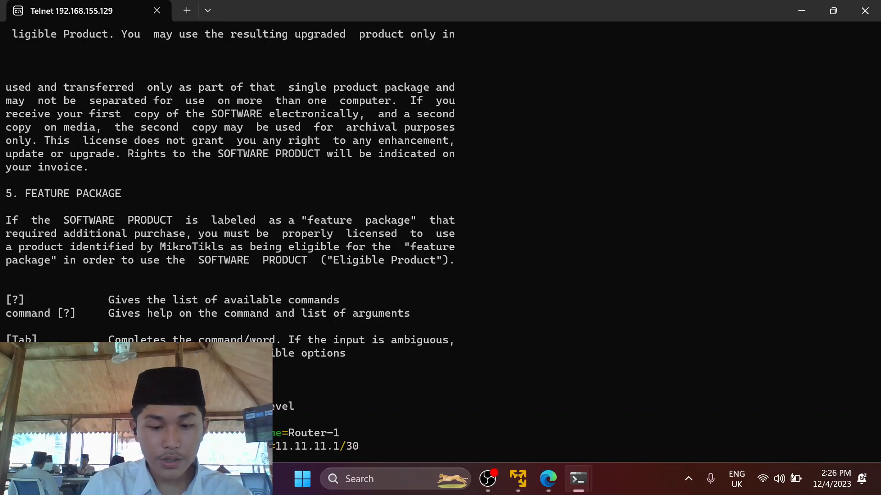
pyautogui.write('interface=')
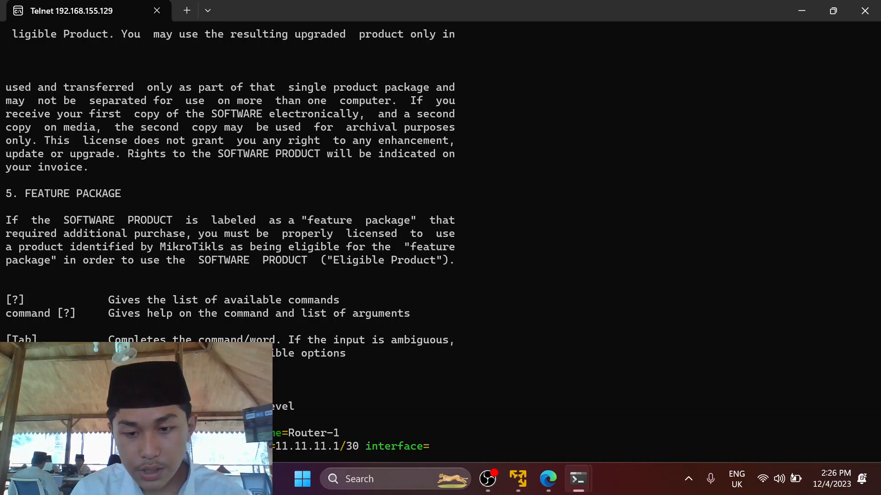
pyautogui.moveTo(536, 490)
pyautogui.moveTo(535, 370)
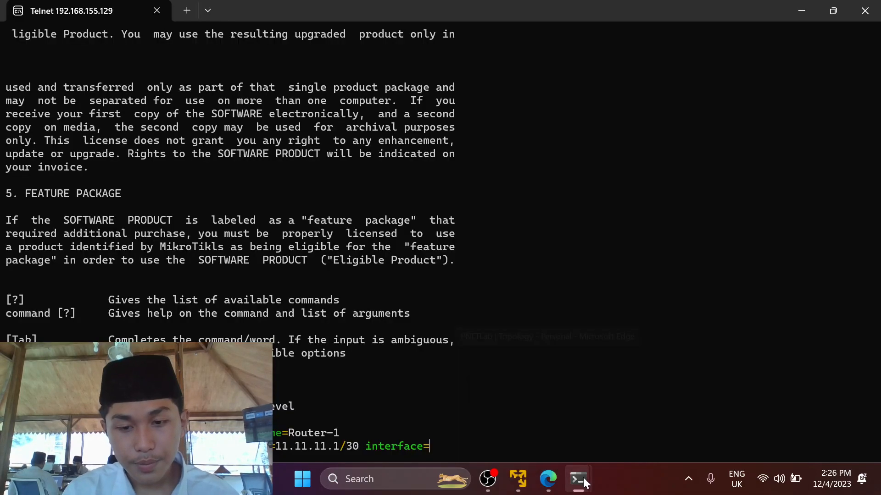
pyautogui.write('ether1')
pyautogui.press('Return')
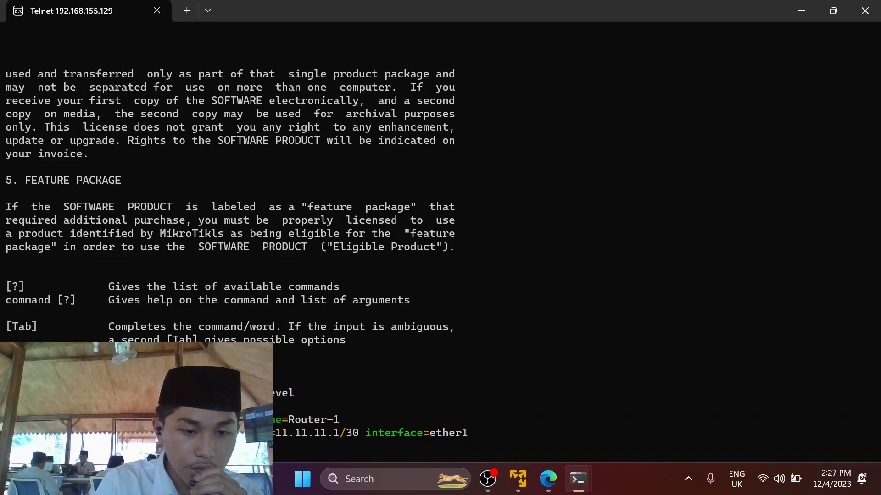
pyautogui.write('=')
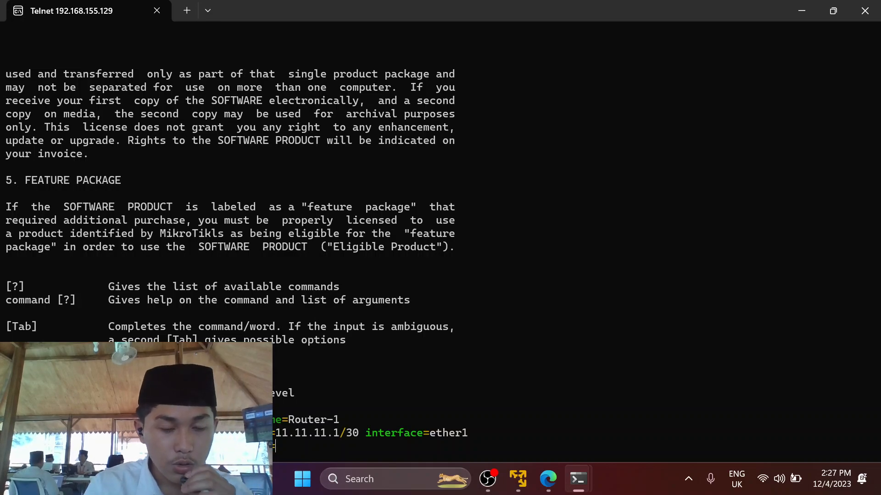
pyautogui.write('192.168')
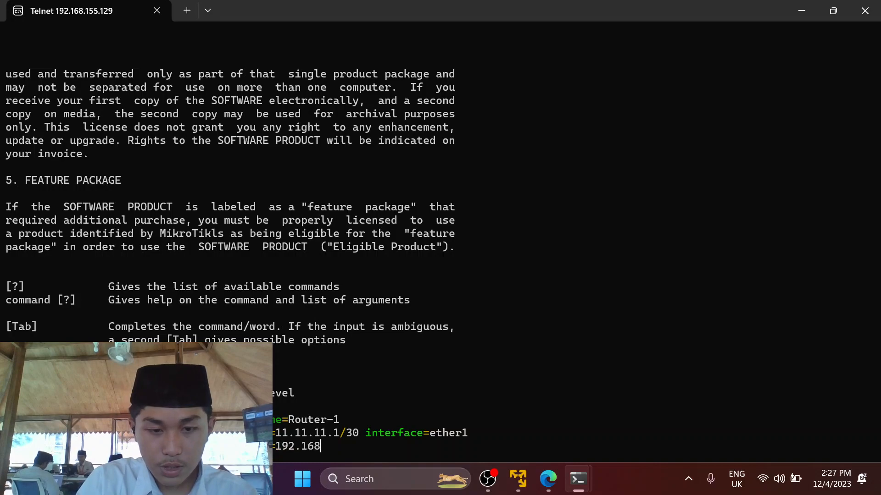
pyautogui.write('.88.1')
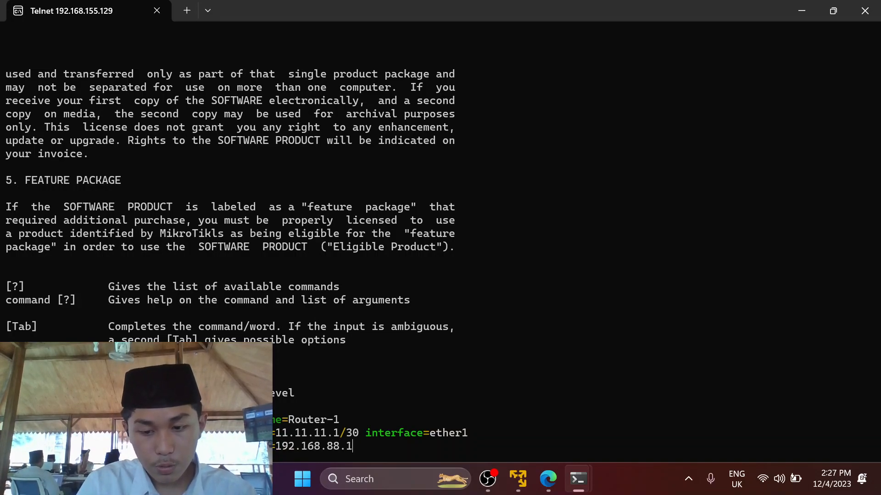
pyautogui.write('/24')
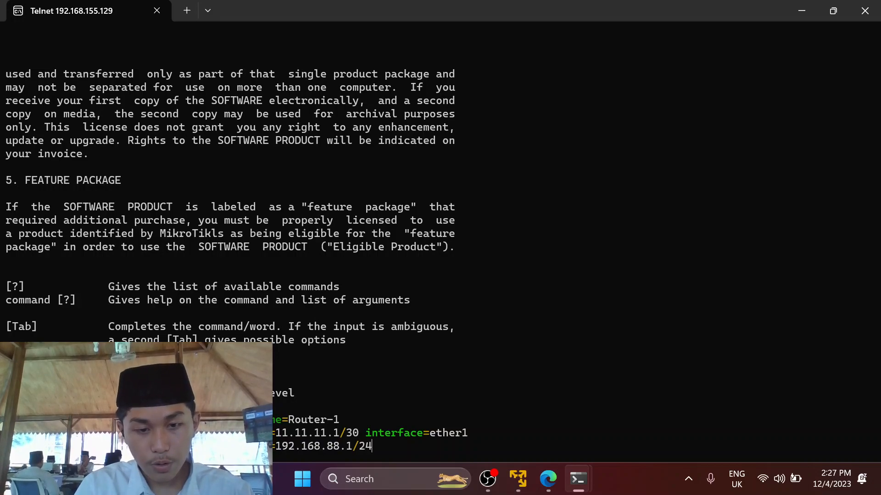
pyautogui.write(' interface=et')
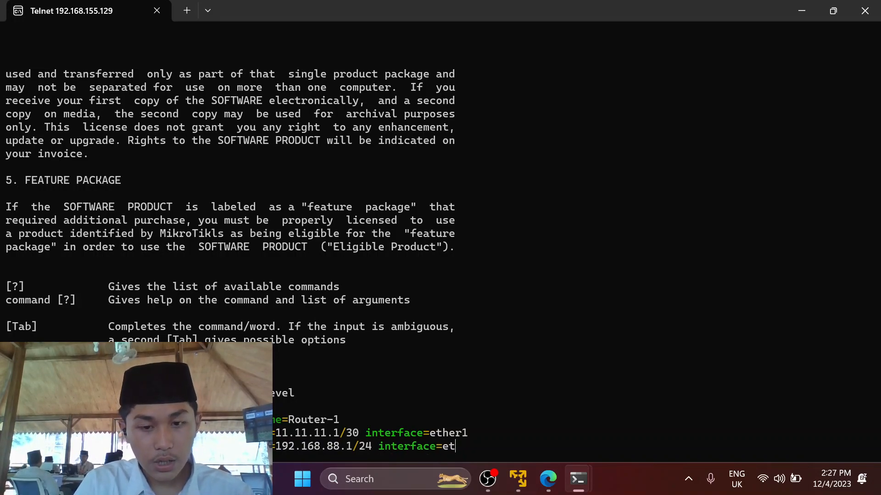
pyautogui.write('her2')
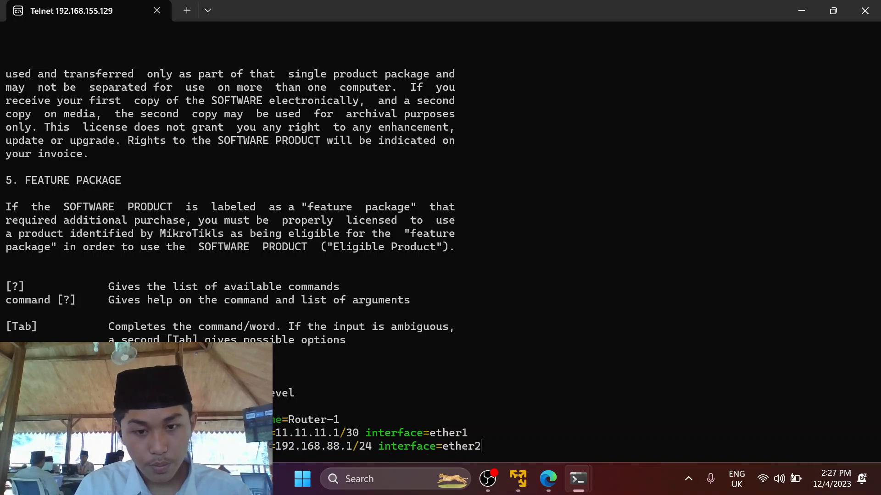
pyautogui.press('Return')
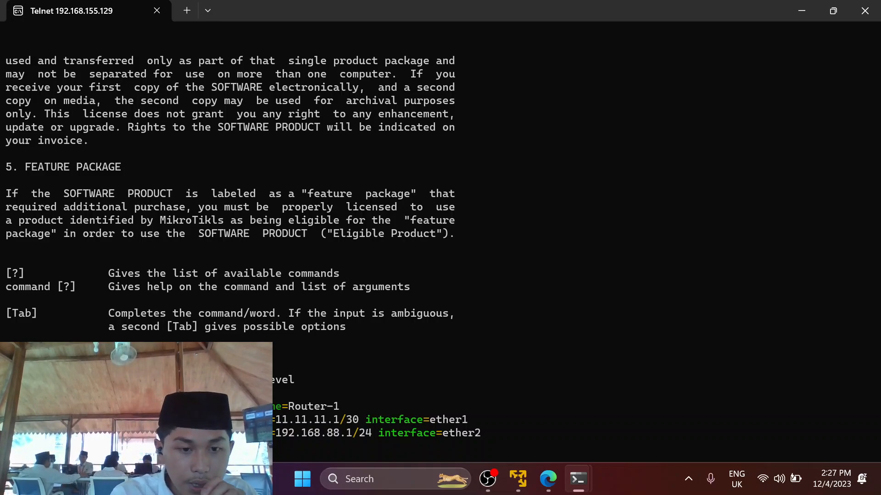
# Run ip address print on Router-1 to list its ether1 and ether2 addresses.
pyautogui.press('Return')
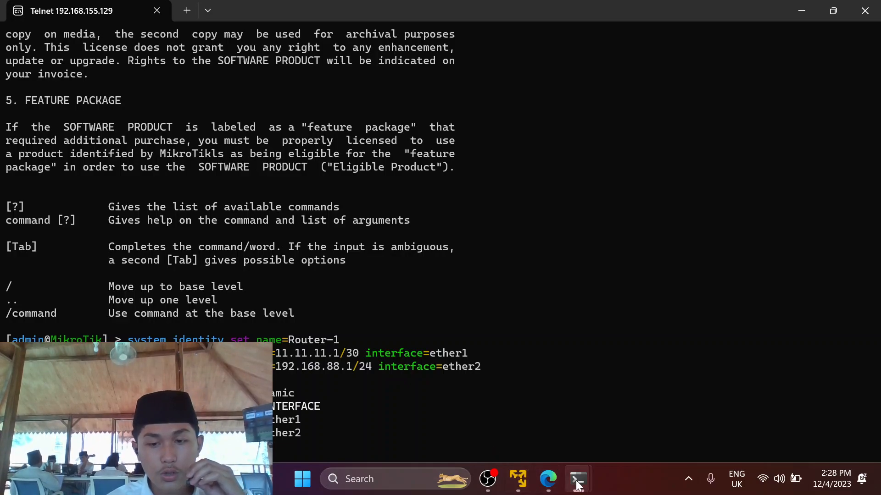
# On Router-2, fix the typos and enter address 11.11.11.2/30 with interface ether1.
pyautogui.moveTo(576, 480)
pyautogui.click(655, 397)
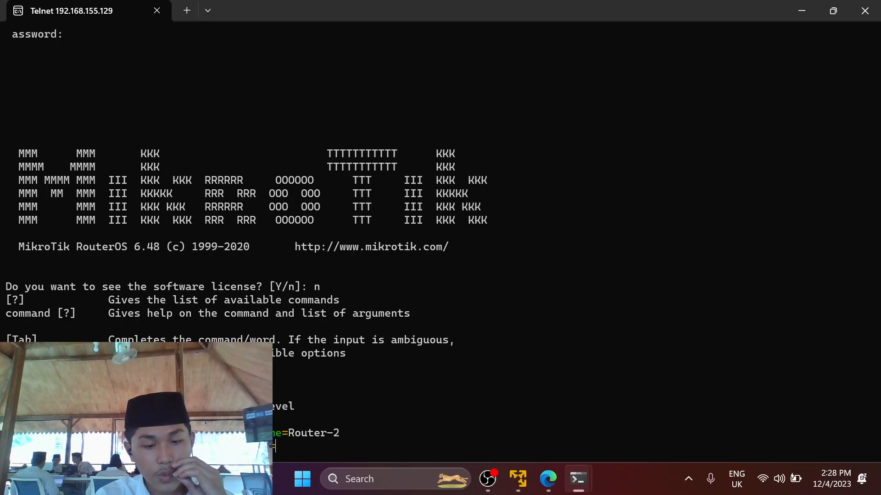
pyautogui.press('BackSpace')
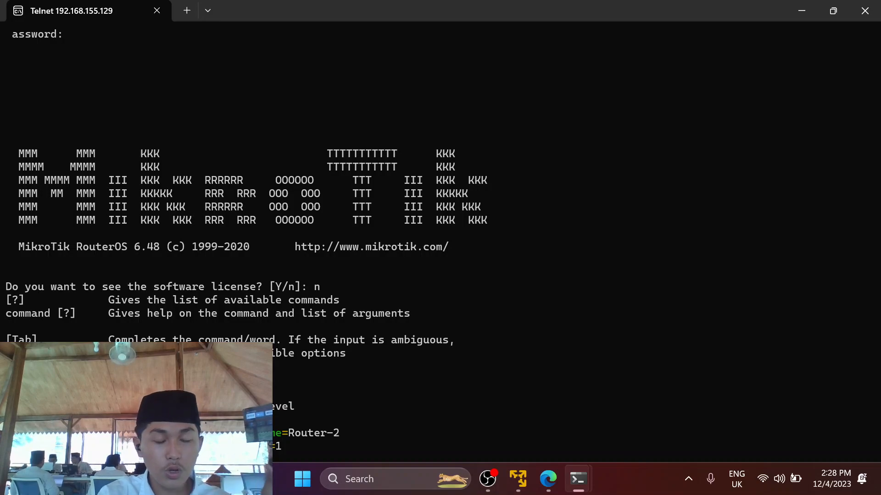
pyautogui.press('BackSpace')
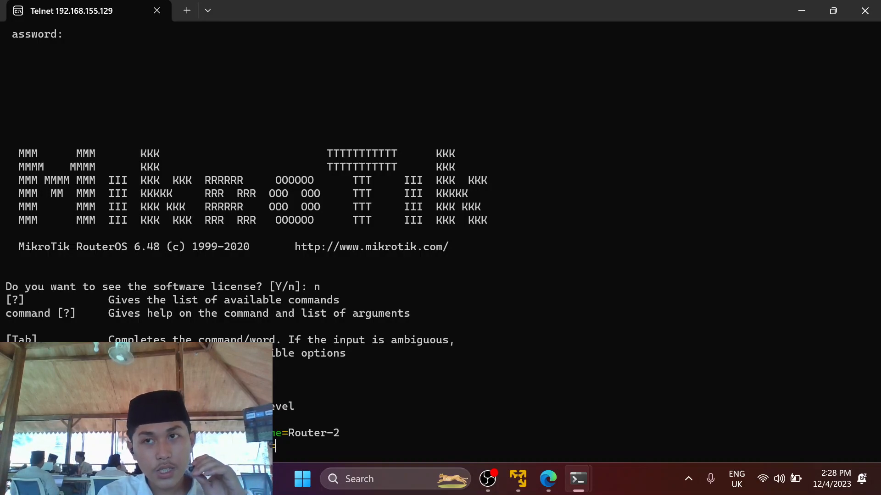
pyautogui.write('11.11.11.2/3')
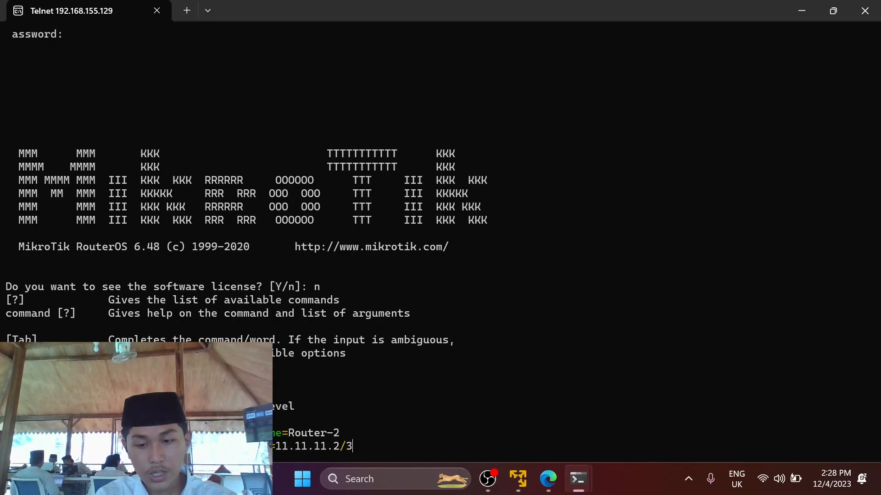
pyautogui.write('0 in')
pyautogui.press('Tab')
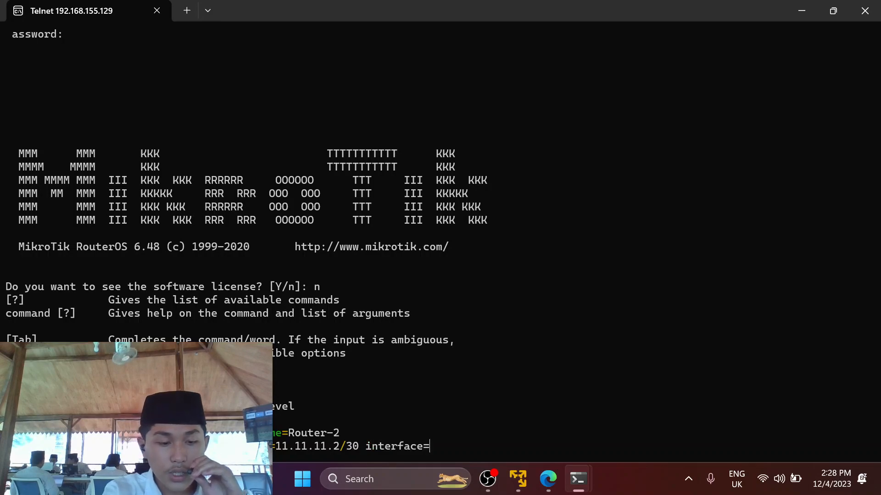
pyautogui.write('ether')
pyautogui.write('1')
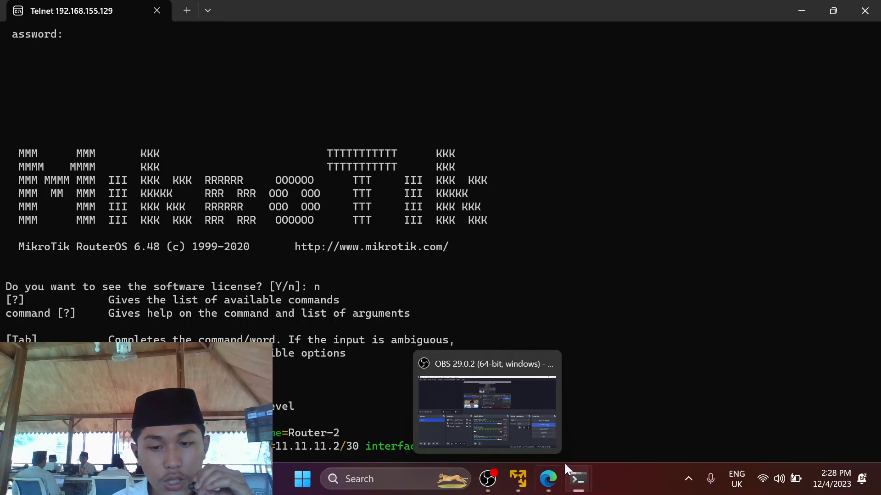
# Check Router-1's session, clear its marked line, then apply 11.11.11.2/30 to Router-2's ether1.
pyautogui.moveTo(578, 478)
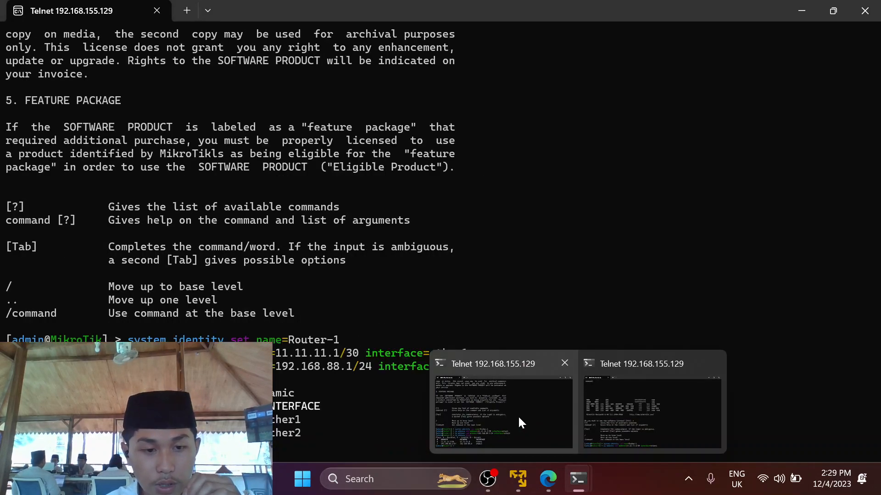
pyautogui.click(624, 439)
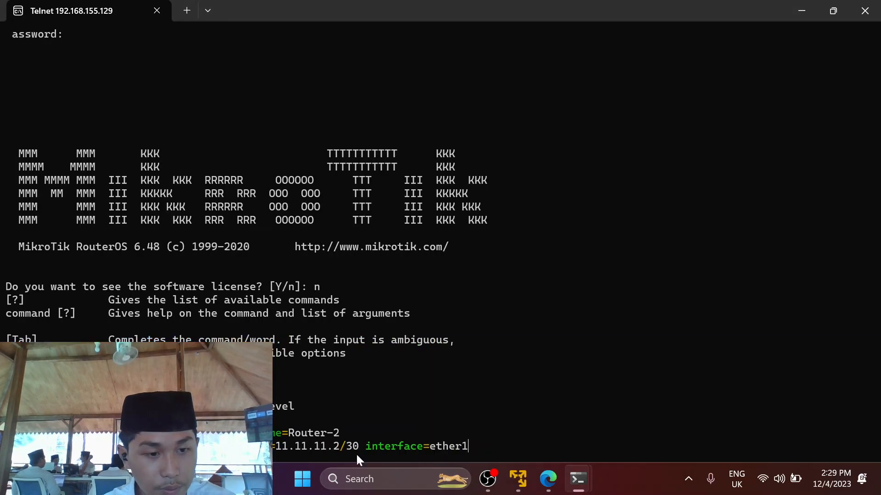
pyautogui.moveTo(578, 479)
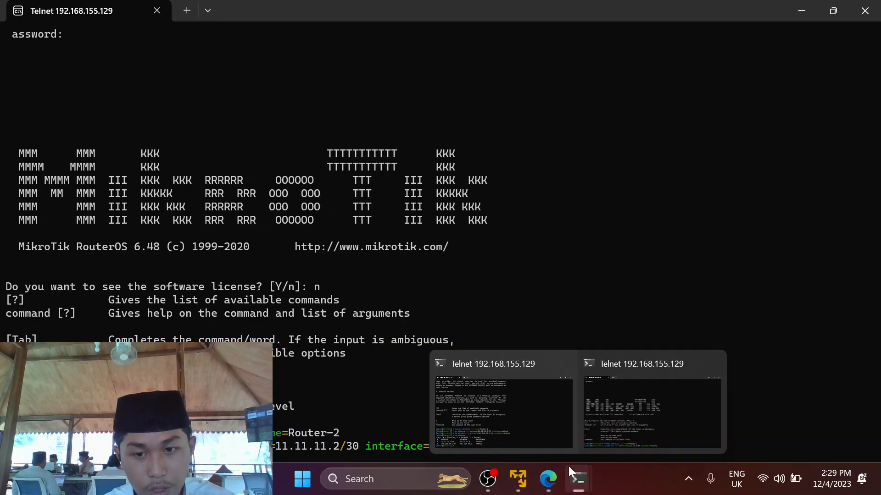
pyautogui.click(529, 437)
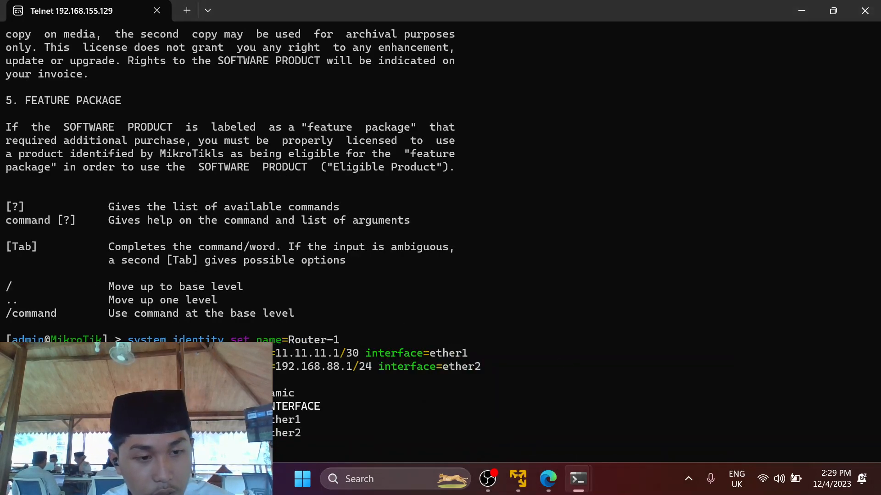
pyautogui.tripleClick(528, 420)
pyautogui.click(528, 420)
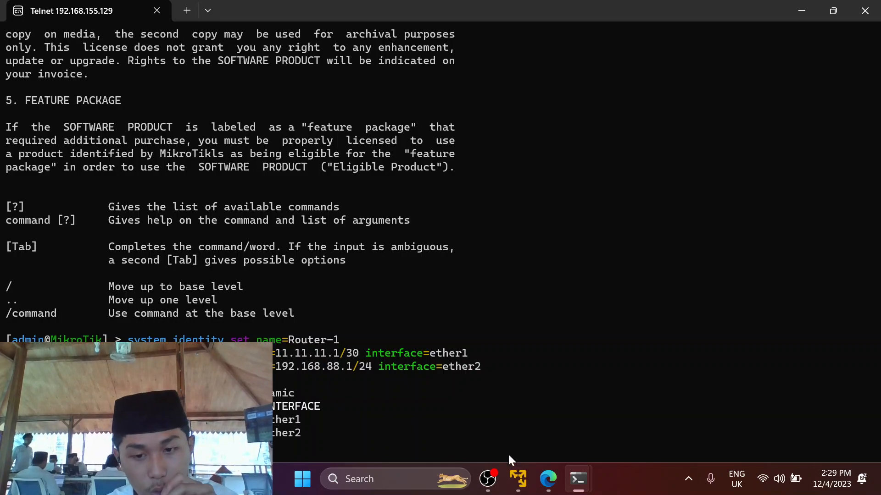
pyautogui.moveTo(578, 479)
pyautogui.click(624, 431)
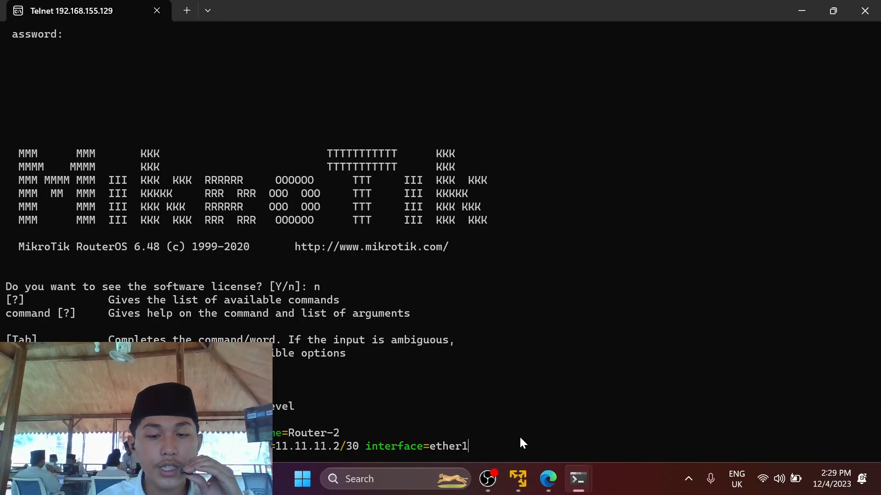
pyautogui.press('Return')
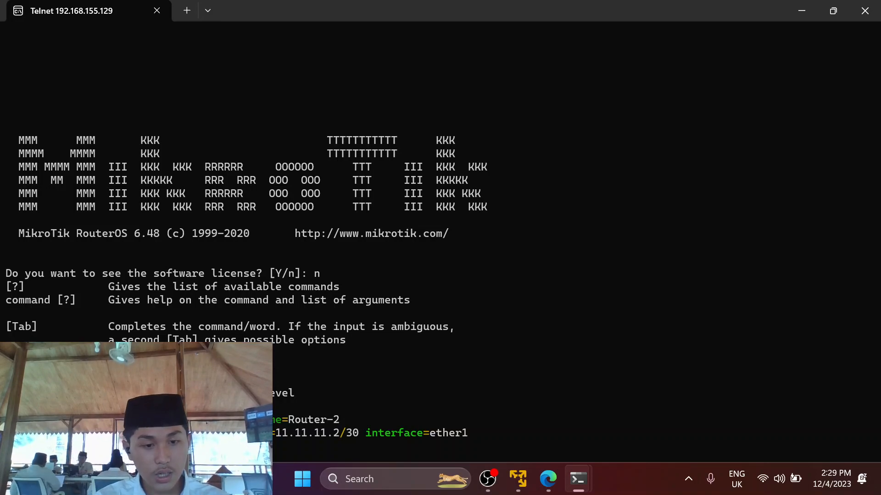
# Add 10.10.10.1/24 to ether2 using Tab completion, then print Router-2's address list.
pyautogui.write('=')
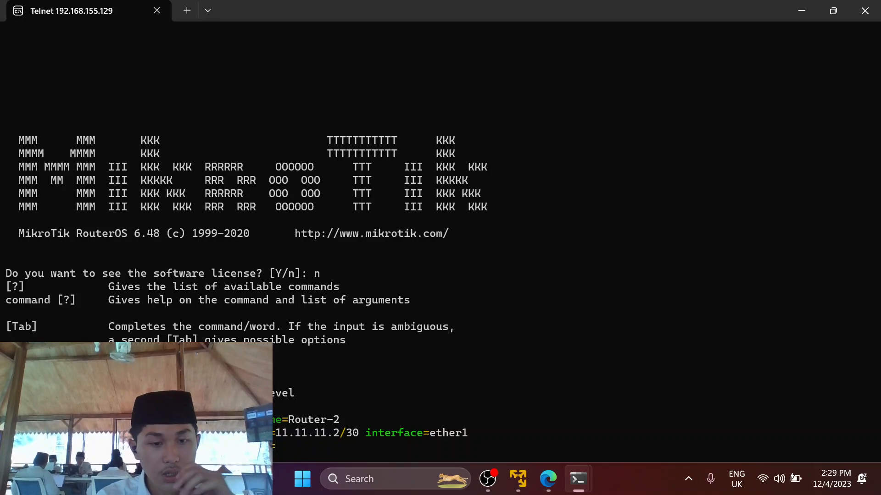
pyautogui.write('10')
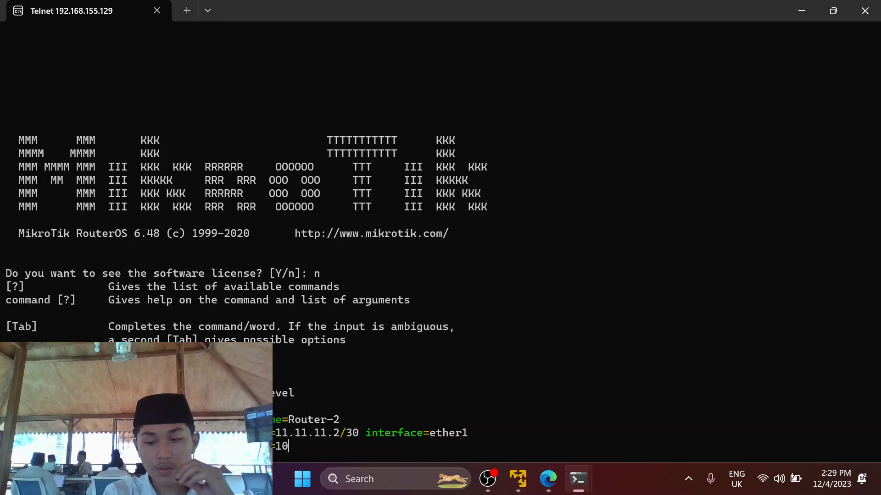
pyautogui.write('.10.')
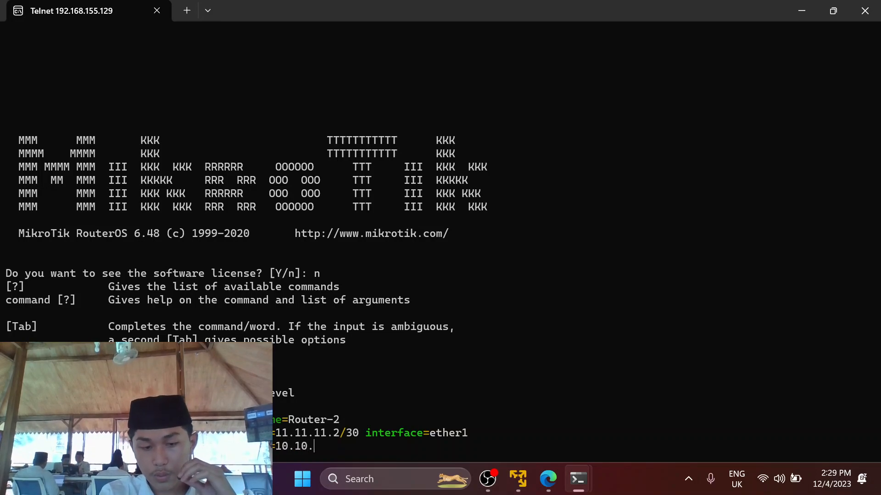
pyautogui.write('10.')
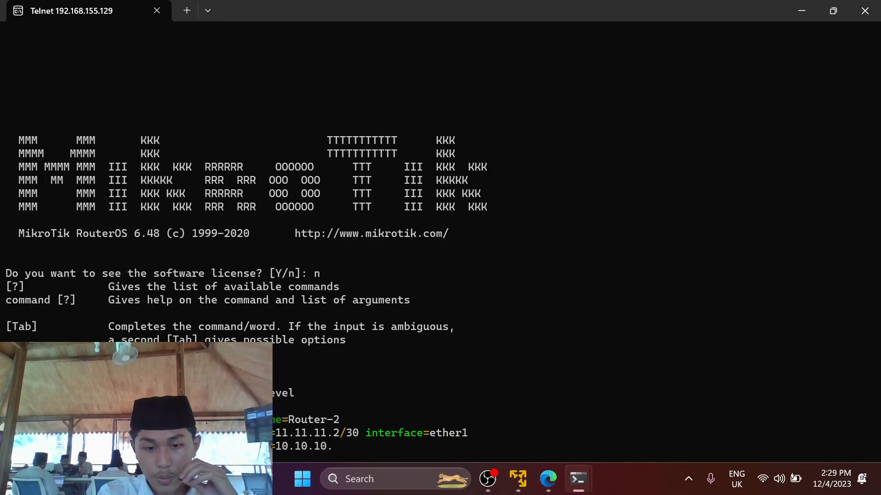
pyautogui.write('1/')
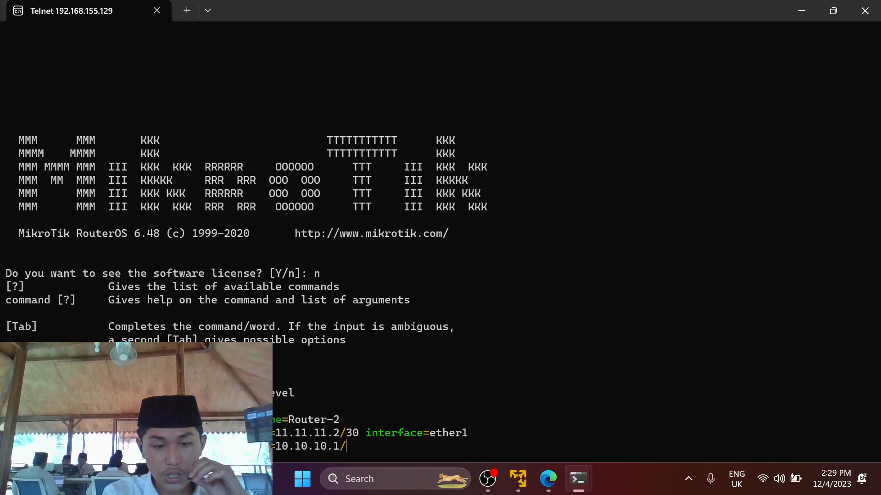
pyautogui.write('24 in')
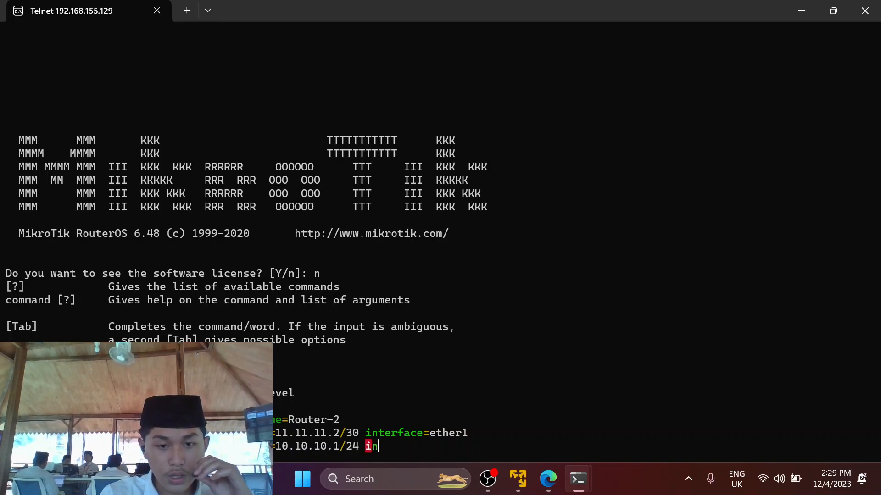
pyautogui.press('Tab')
pyautogui.write('e')
pyautogui.press('Tab')
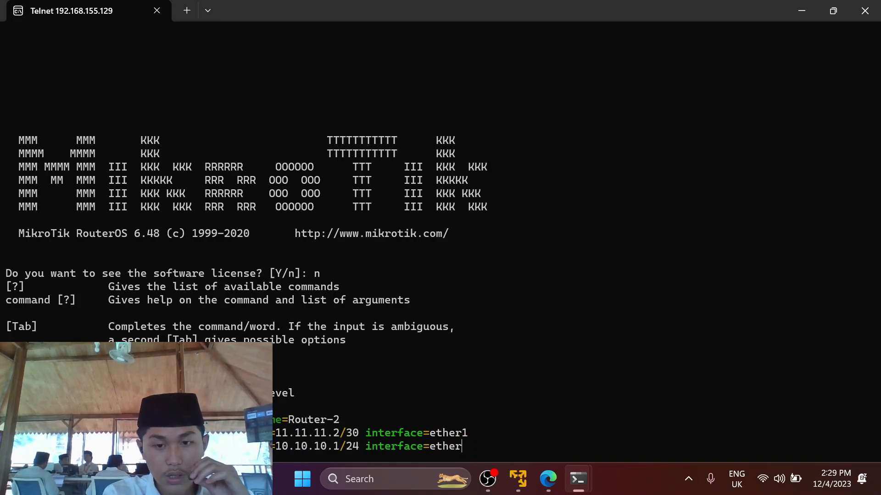
pyautogui.write('2')
pyautogui.press('Return')
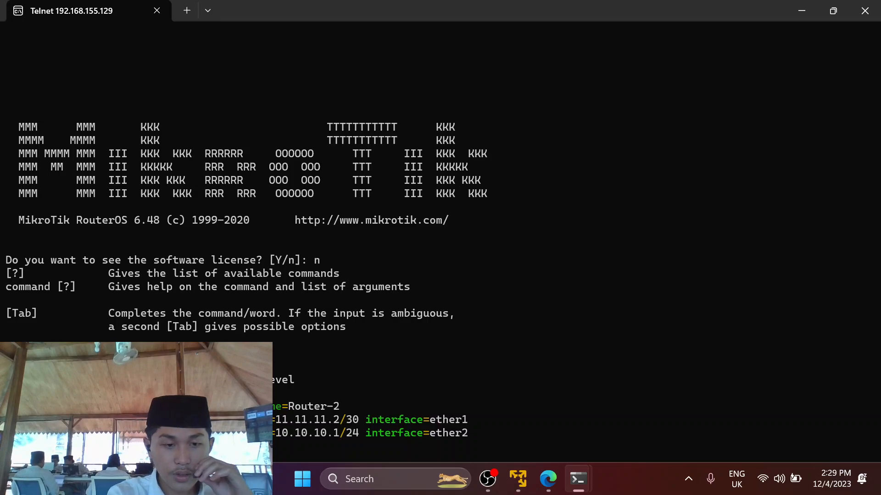
pyautogui.press('Return')
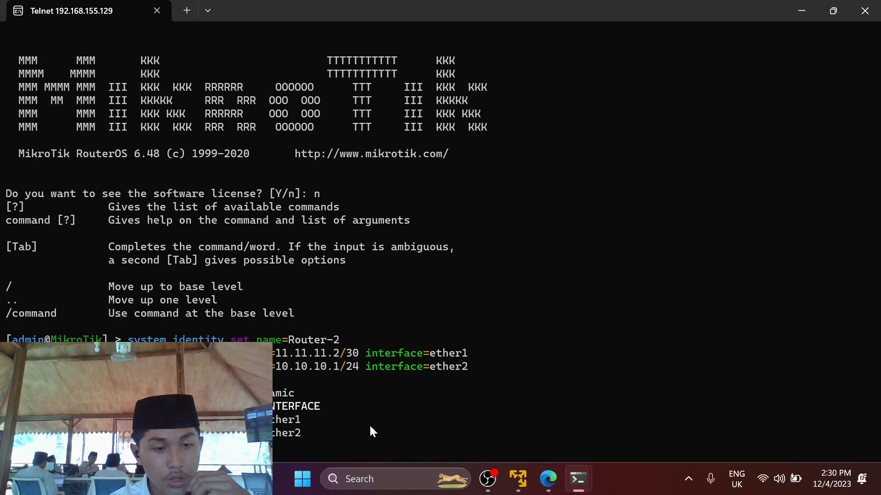
# Bring the Router-1 telnet session back to the front in Windows Terminal.
pyautogui.moveTo(577, 479)
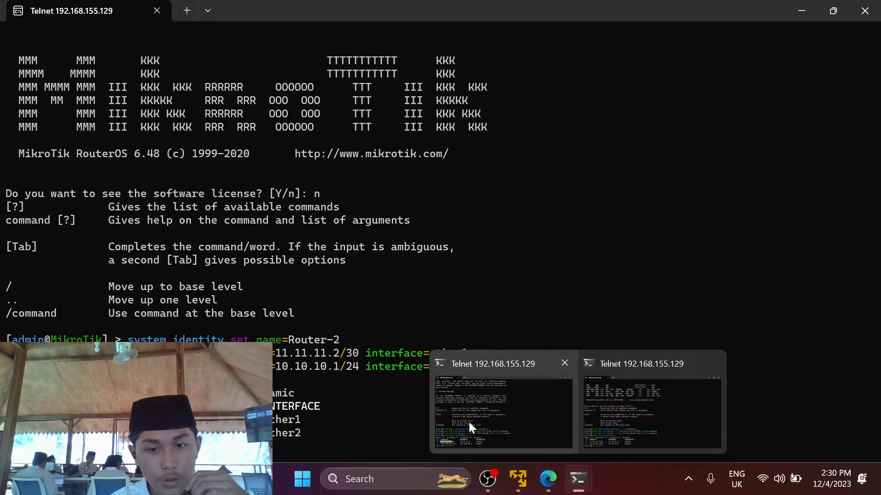
pyautogui.click(469, 422)
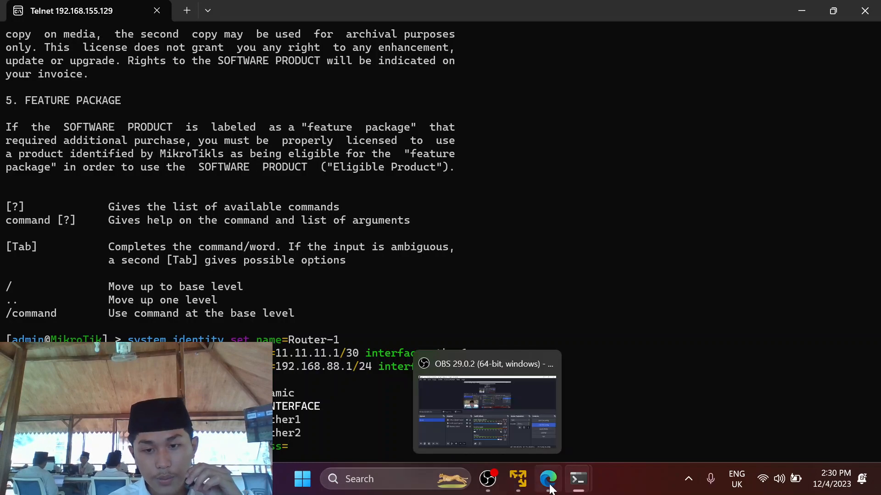
# Switch to Edge to view the PNETLab diagram of both MikroTiks, VPC3 and VPC4.
pyautogui.click(541, 417)
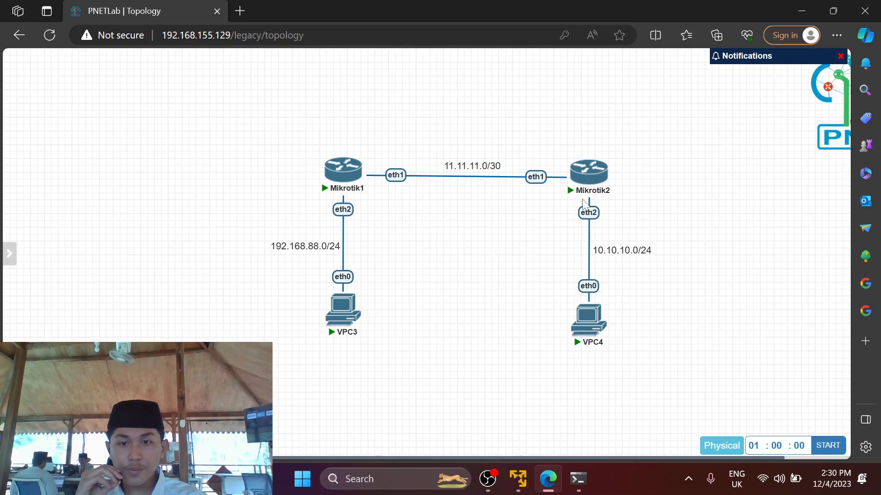
pyautogui.moveTo(593, 318)
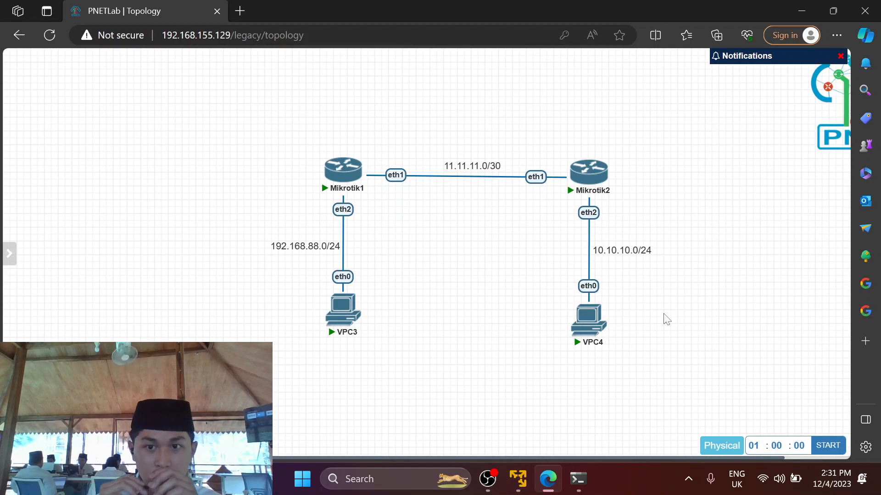
# On Router-1, add the route dst-address=10.10.10.0/24 with gateway=11.11.11.2, checking the topology for the next hop.
pyautogui.moveTo(578, 479)
pyautogui.click(510, 412)
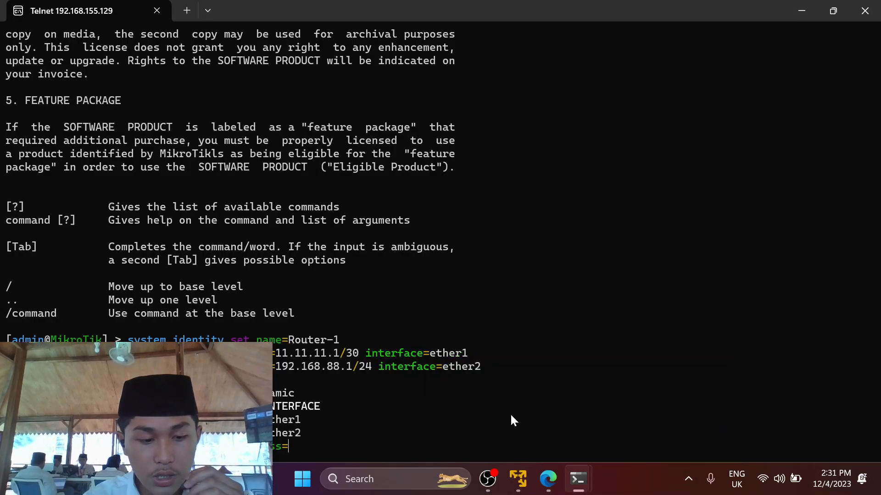
pyautogui.write('10.10.')
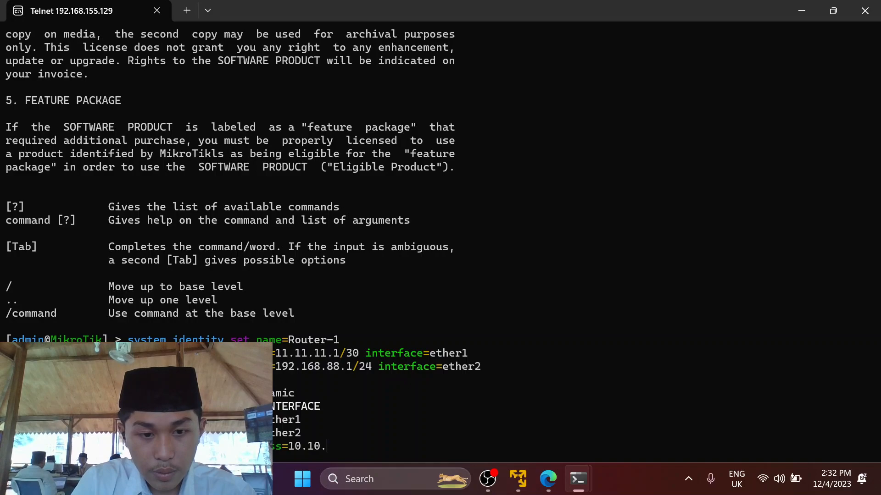
pyautogui.write('10.0')
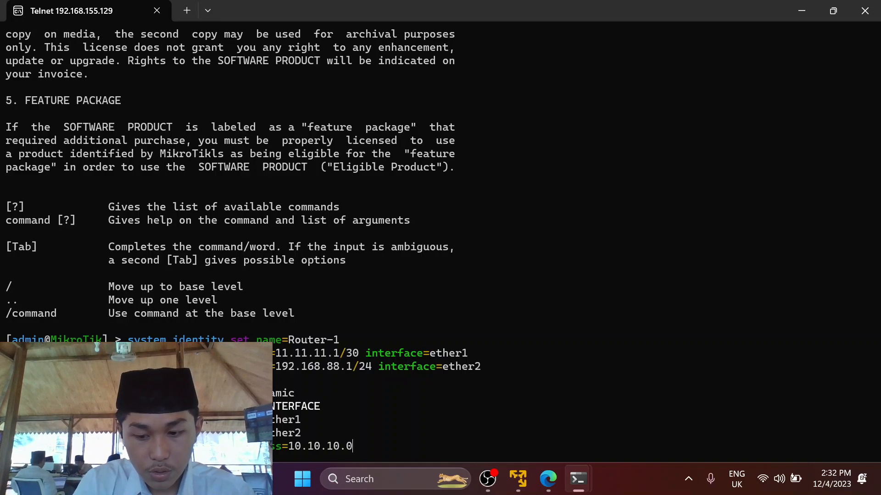
pyautogui.write('/24')
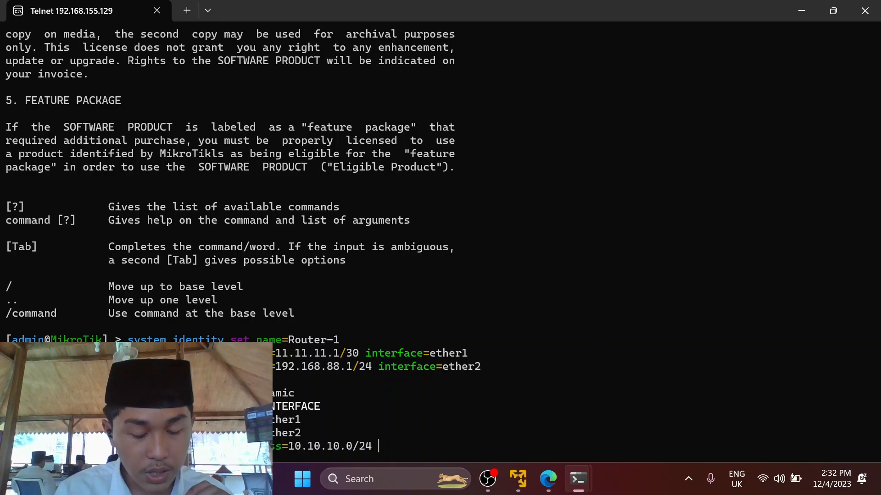
pyautogui.write(' ga')
pyautogui.press('Tab')
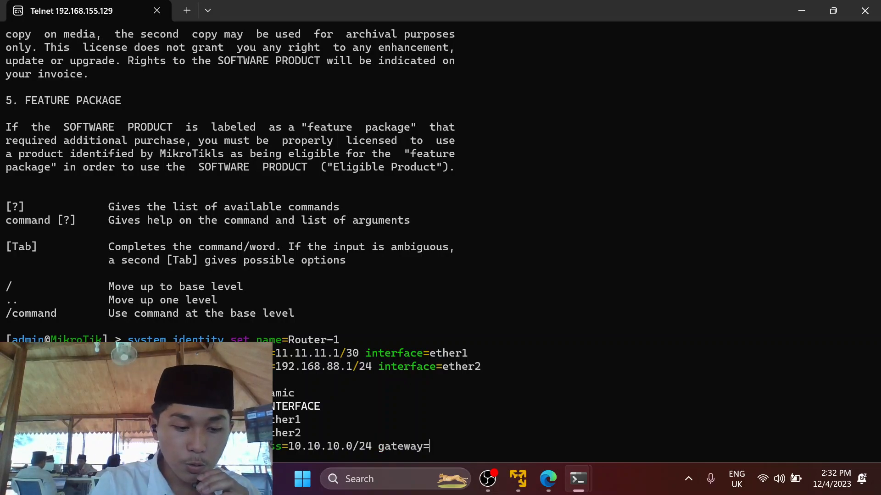
pyautogui.moveTo(548, 478)
pyautogui.click(548, 390)
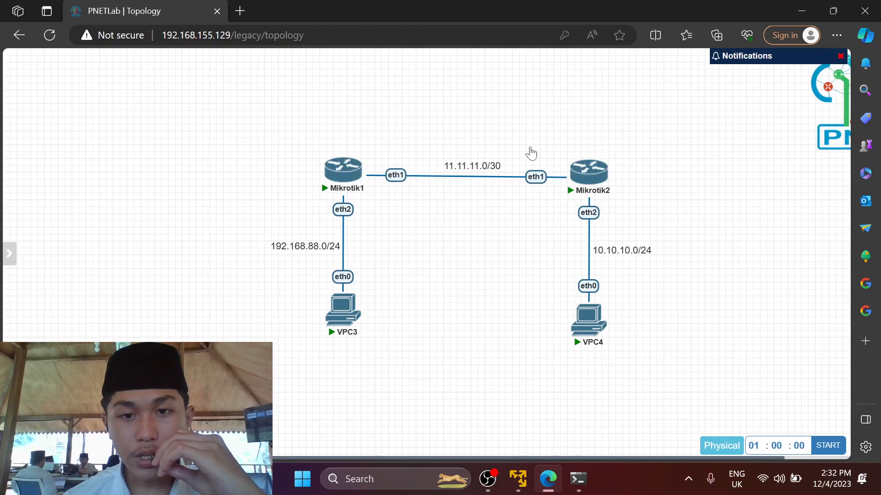
pyautogui.moveTo(582, 492)
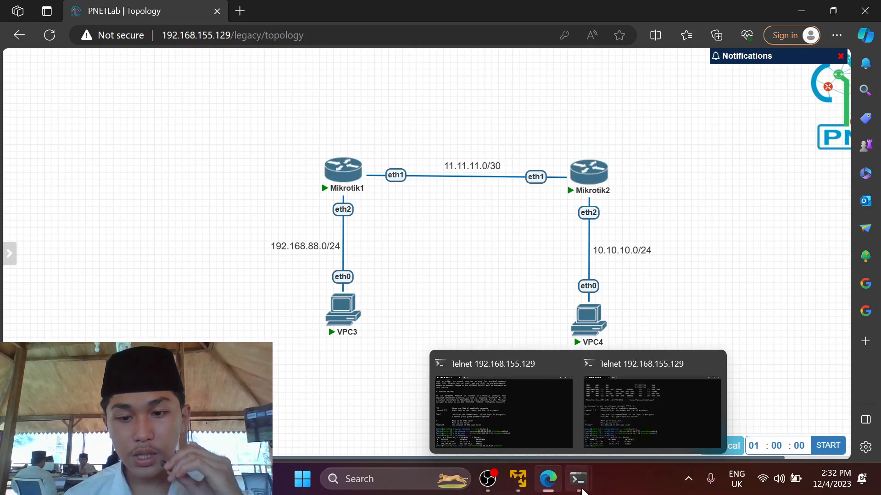
pyautogui.click(512, 415)
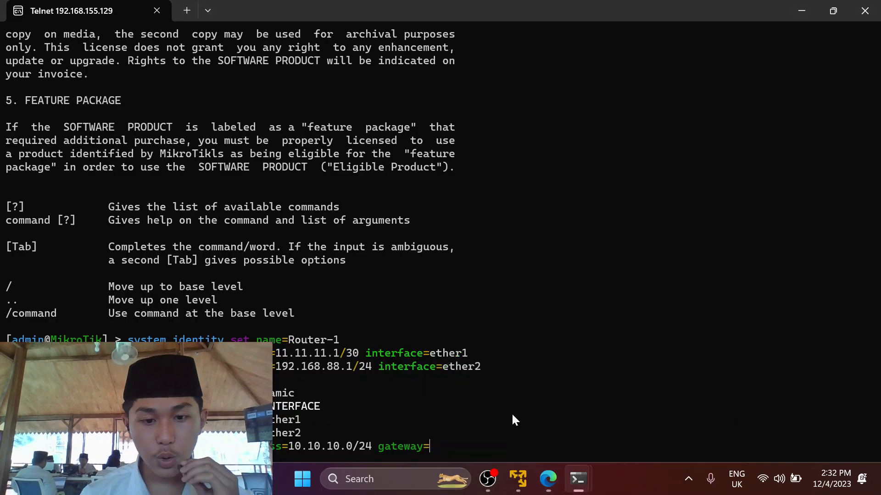
pyautogui.write('11.11')
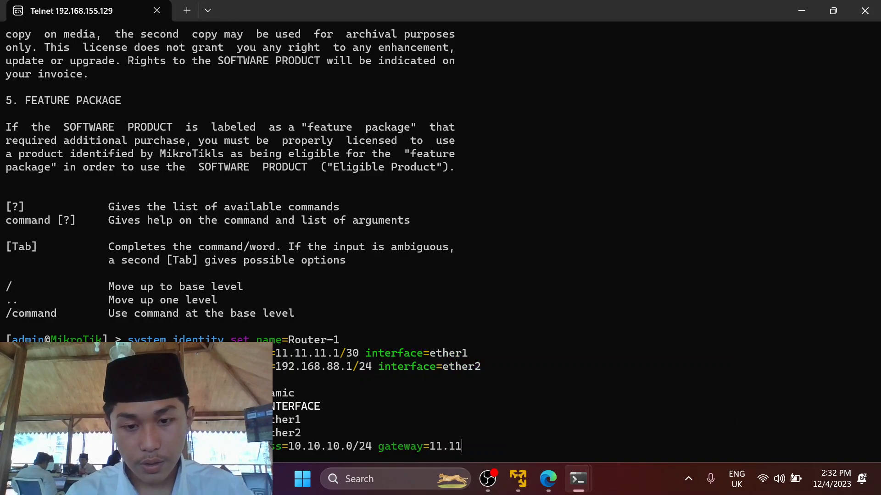
pyautogui.write('.11.2')
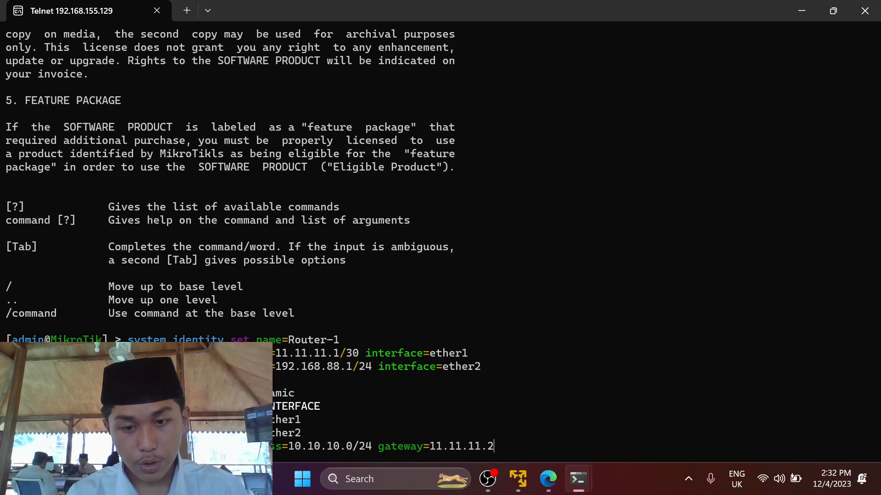
pyautogui.press('Return')
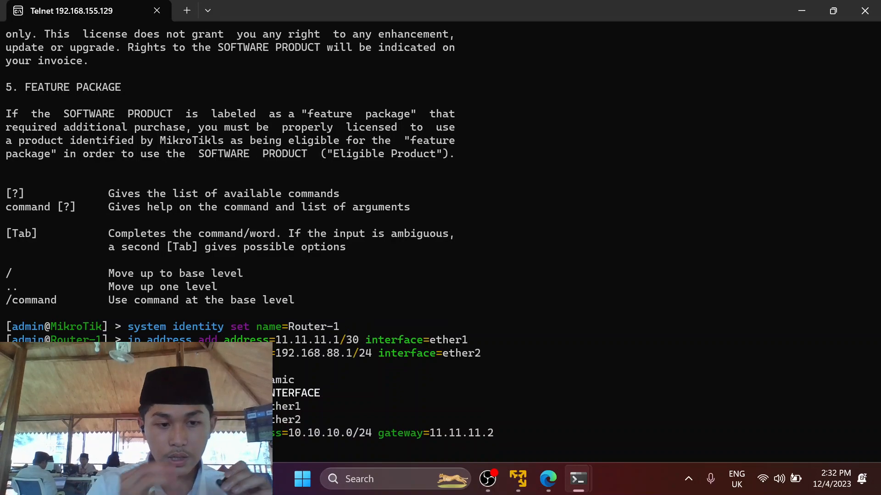
# In Router-2's session, start the ip route add command with dst-address completed.
pyautogui.moveTo(578, 478)
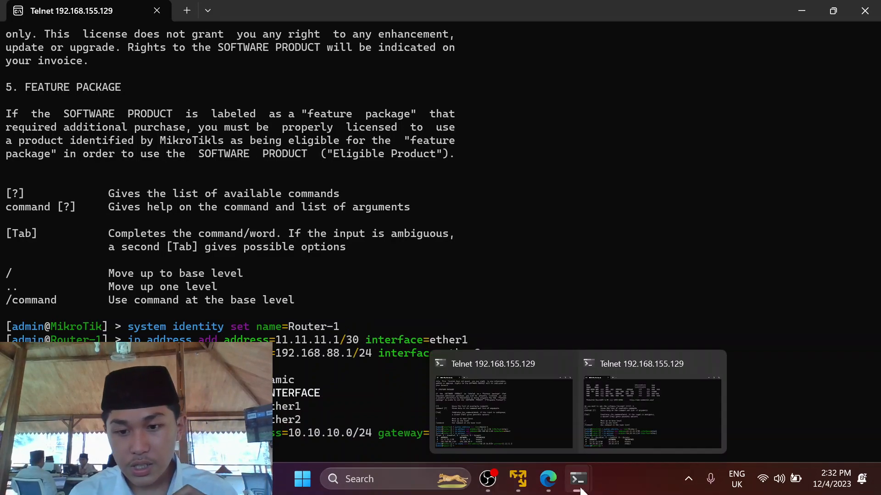
pyautogui.click(627, 434)
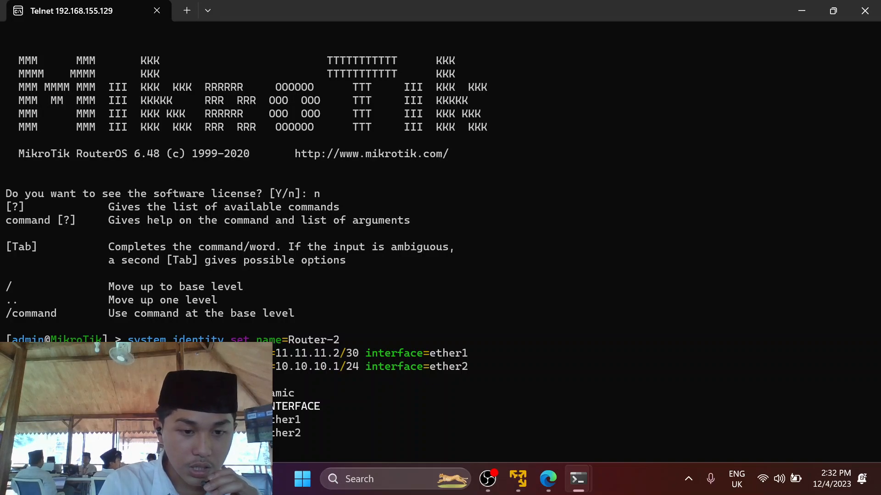
pyautogui.press('Tab')
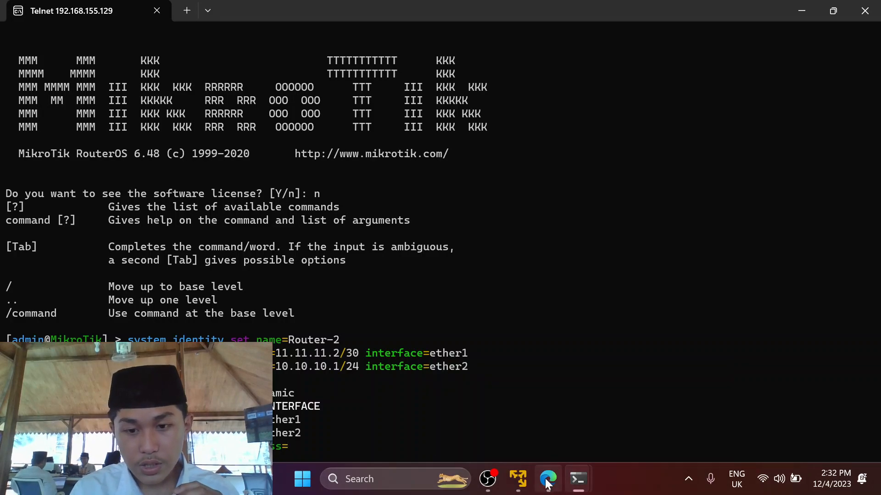
pyautogui.moveTo(548, 479)
pyautogui.moveTo(507, 413)
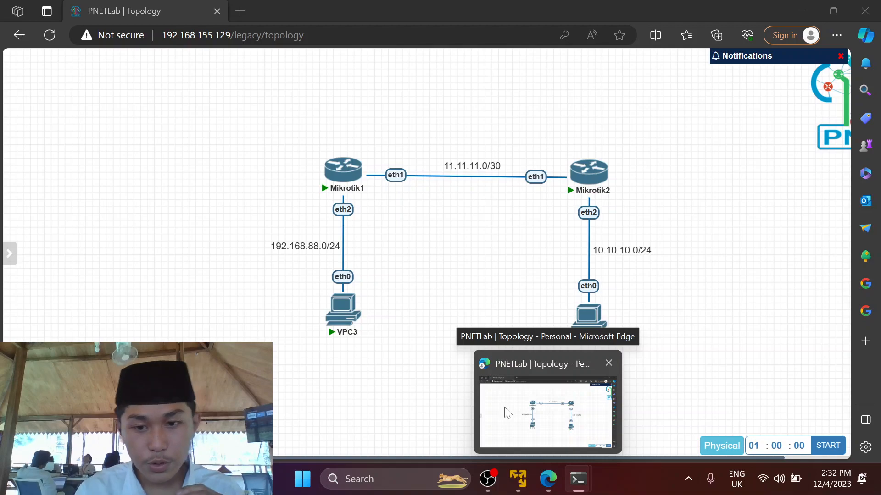
pyautogui.moveTo(577, 479)
pyautogui.click(629, 414)
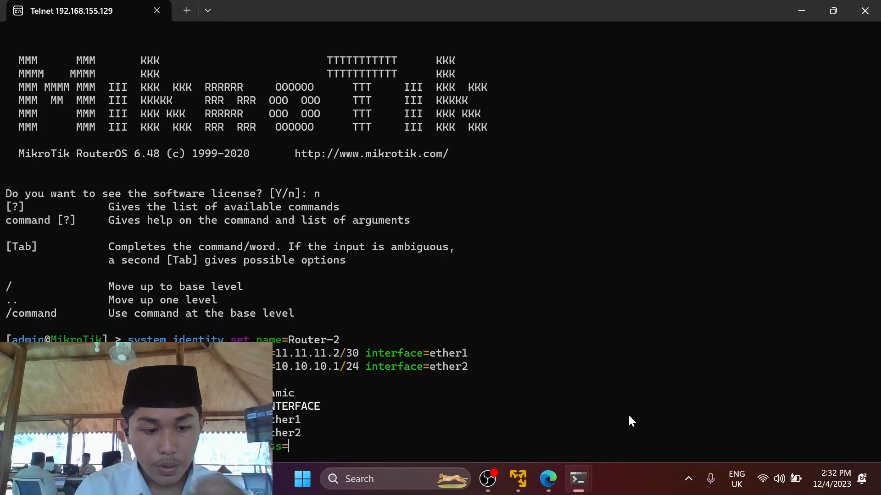
# Enter destination 192.168.88.0/24 and gateway 11.11.11.1, fixing a wrong parameter, and submit the route.
pyautogui.write('192.1')
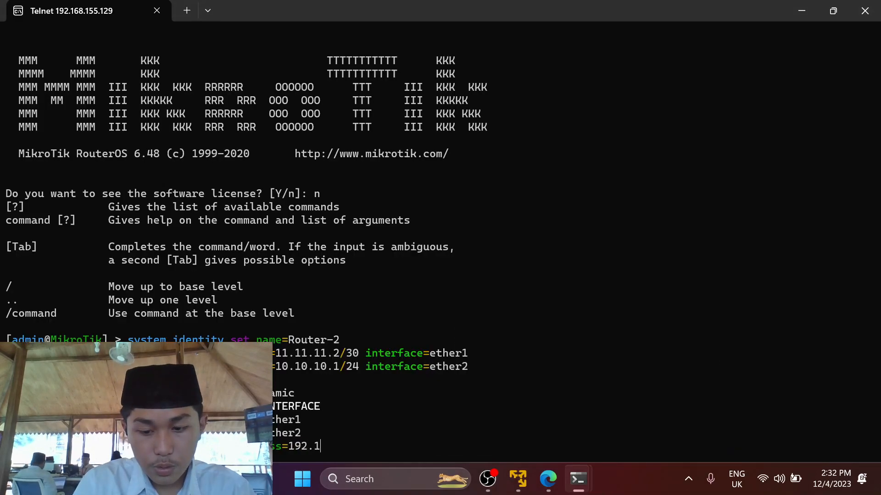
pyautogui.write('68.88')
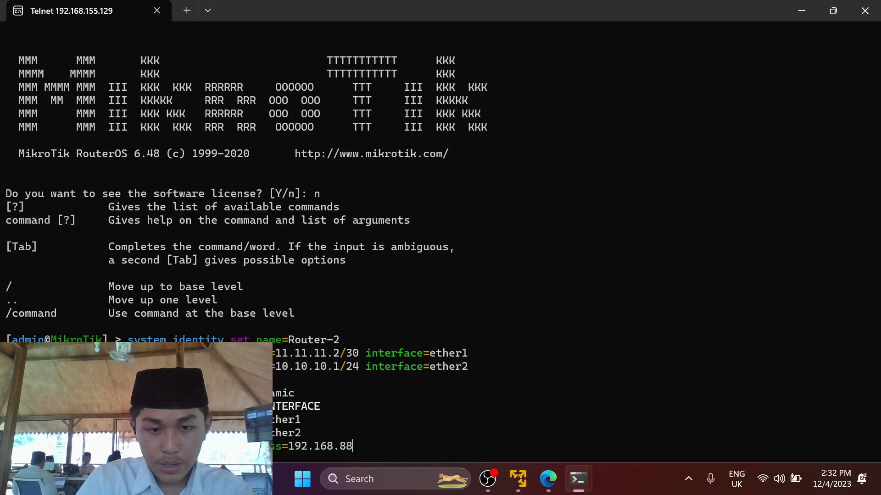
pyautogui.write('.0/2')
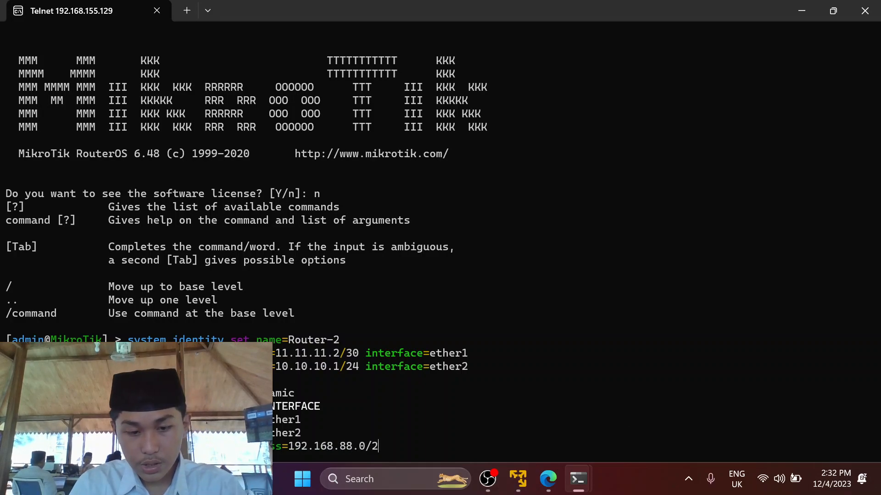
pyautogui.write('4 in')
pyautogui.press('Tab')
pyautogui.press('Tab')
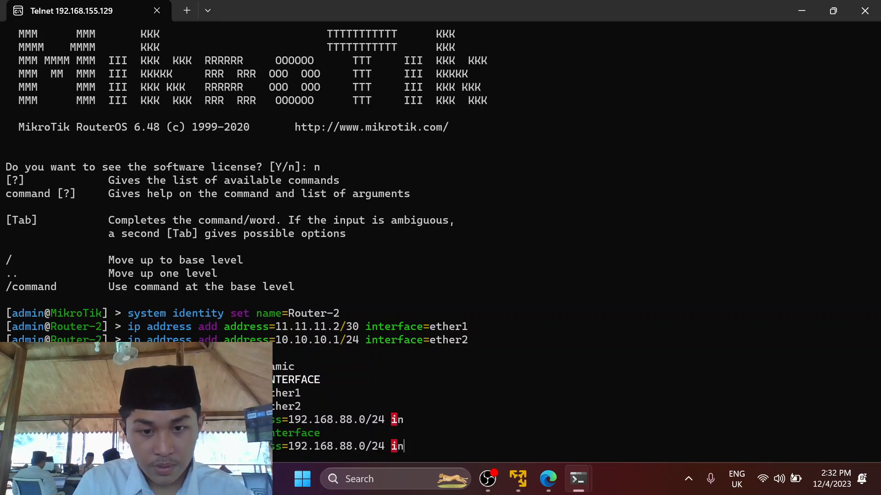
pyautogui.write('t')
pyautogui.press('Tab')
pyautogui.press('BackSpace')
pyautogui.press('BackSpace')
pyautogui.press('BackSpace')
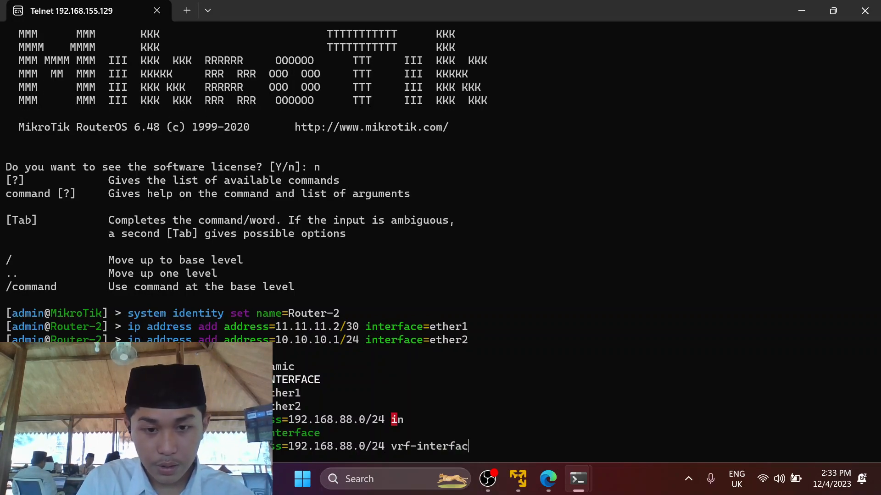
pyautogui.press('BackSpace')
pyautogui.press('BackSpace')
pyautogui.press('BackSpace')
pyautogui.press('BackSpace')
pyautogui.press('BackSpace')
pyautogui.press('BackSpace')
pyautogui.press('BackSpace')
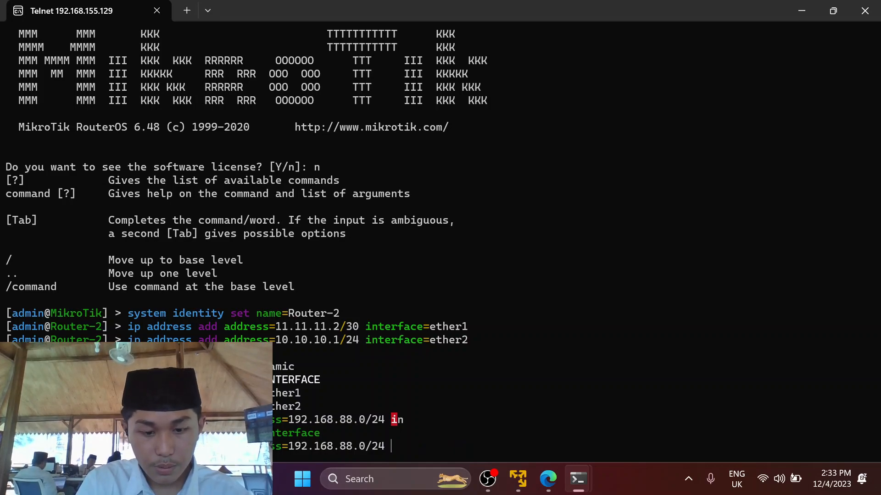
pyautogui.write('g')
pyautogui.press('Tab')
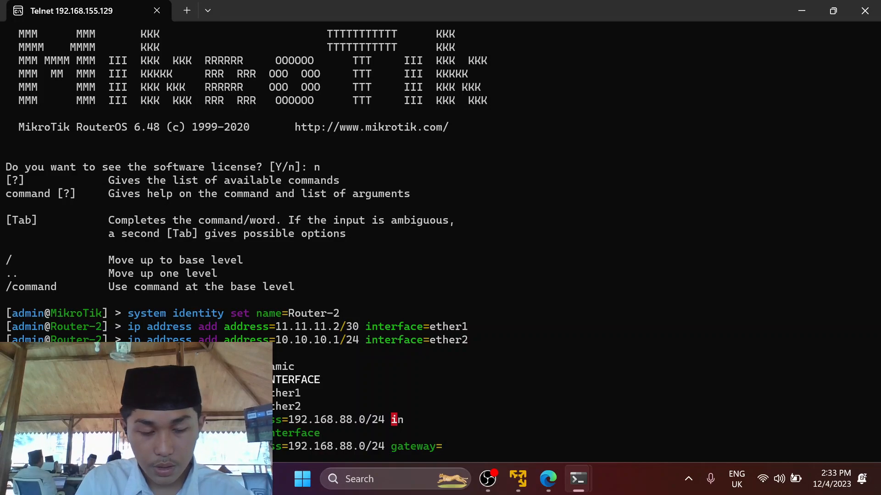
pyautogui.write('11.11.11.1')
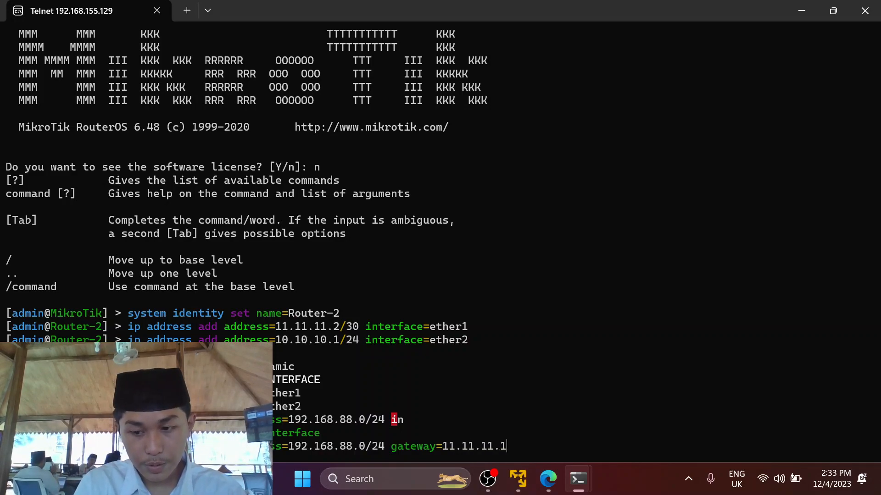
pyautogui.press('Return')
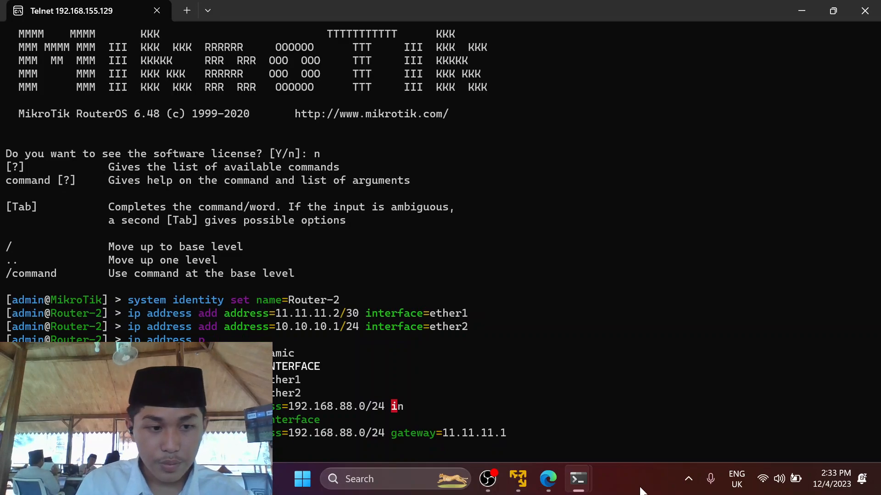
# Hide both router terminals and open VPC3's console full-screen from the topology.
pyautogui.click(803, 7)
pyautogui.click(808, 10)
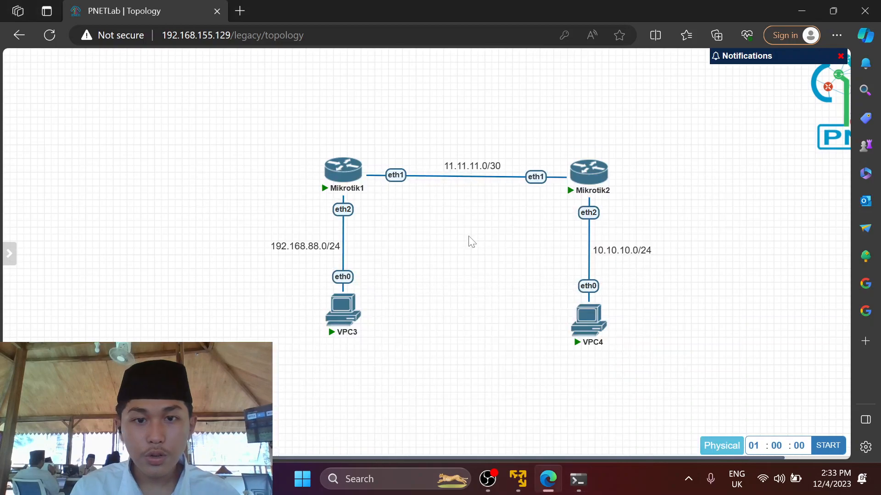
pyautogui.click(346, 317)
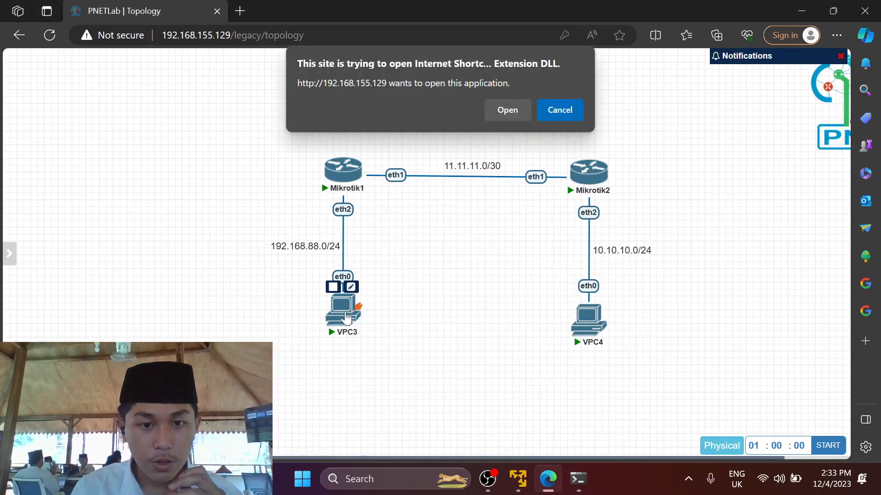
pyautogui.click(503, 115)
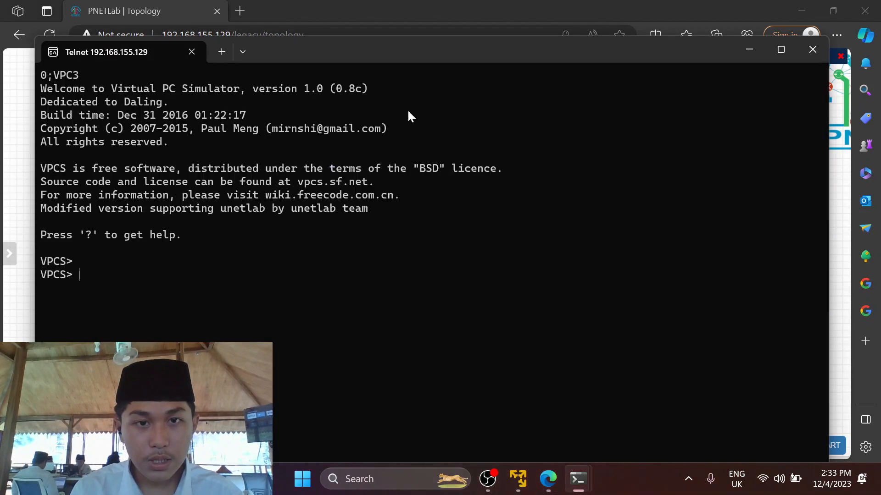
pyautogui.moveTo(422, 64); pyautogui.dragTo(426, 4)
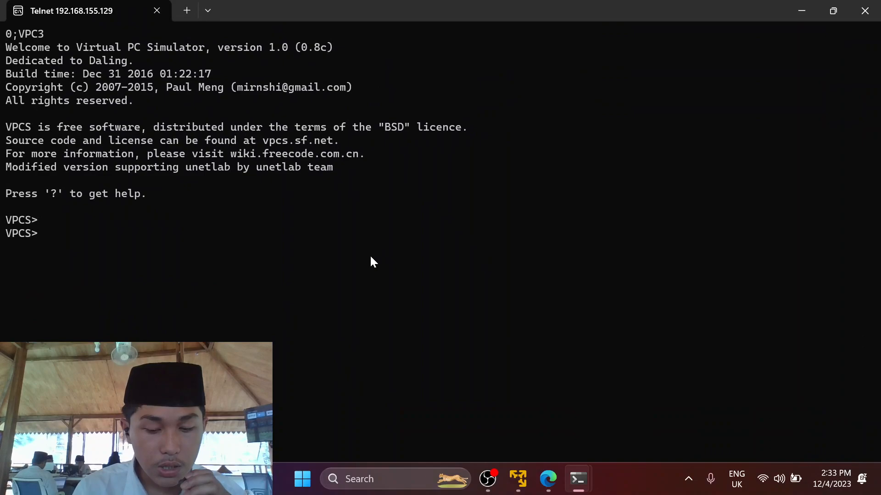
# Set VPC3 to ip 192.168.88.2/24 with gateway 192.168.88.1.
pyautogui.write('ip')
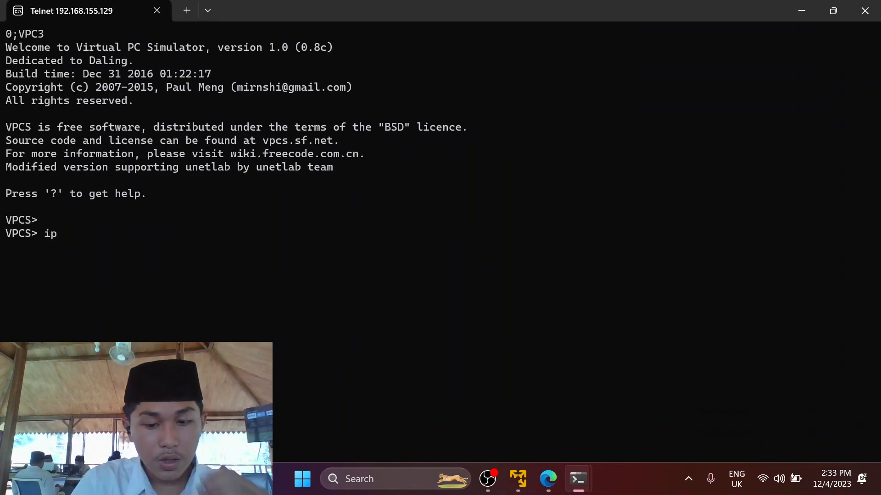
pyautogui.write(' 192.1')
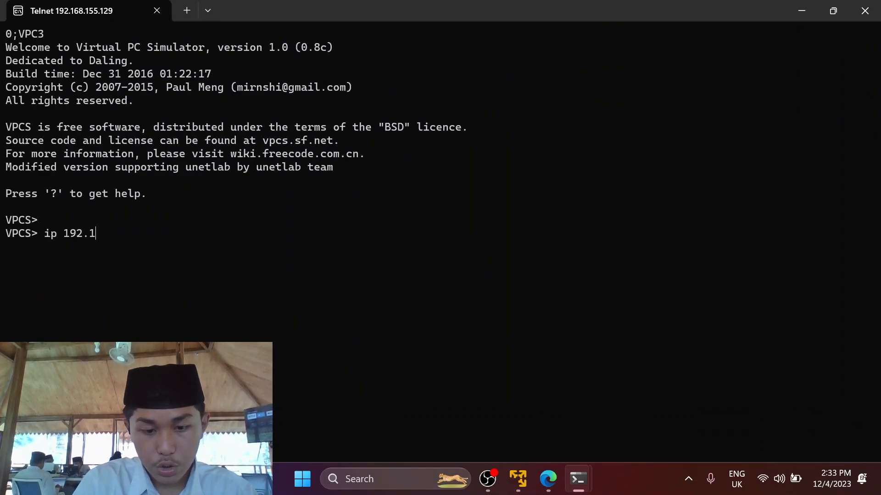
pyautogui.write('68.88')
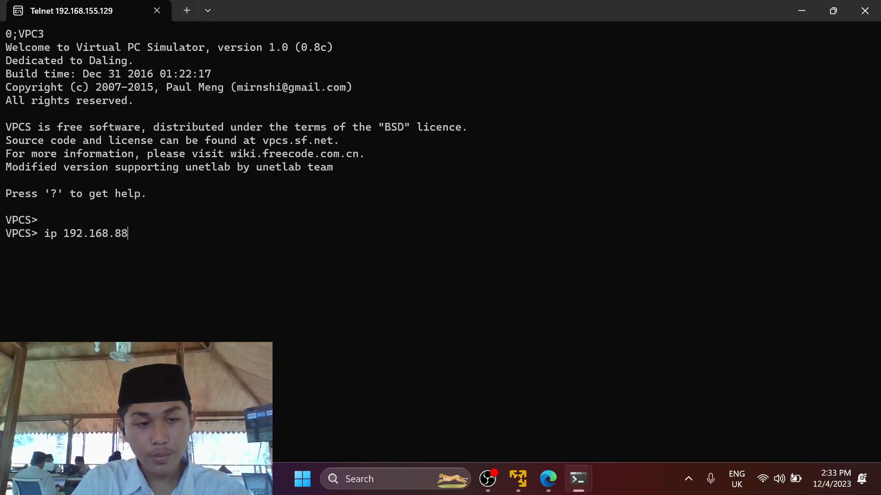
pyautogui.write('.2/24 ')
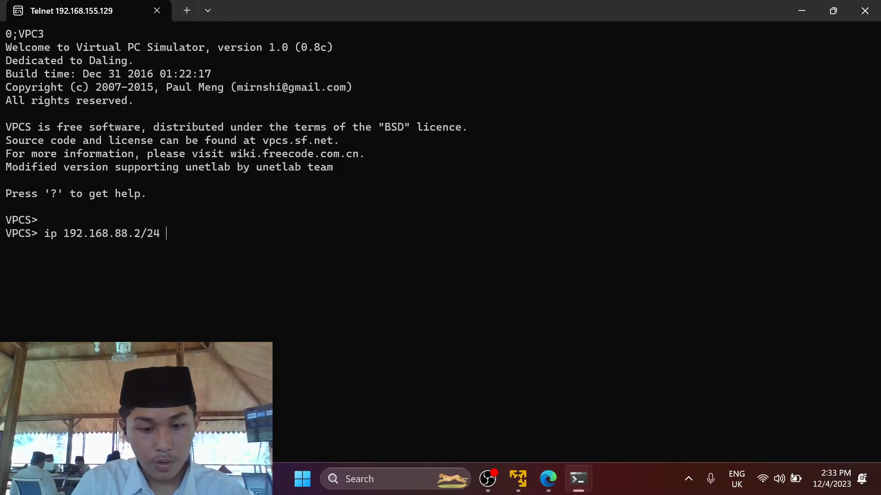
pyautogui.write('gateway ')
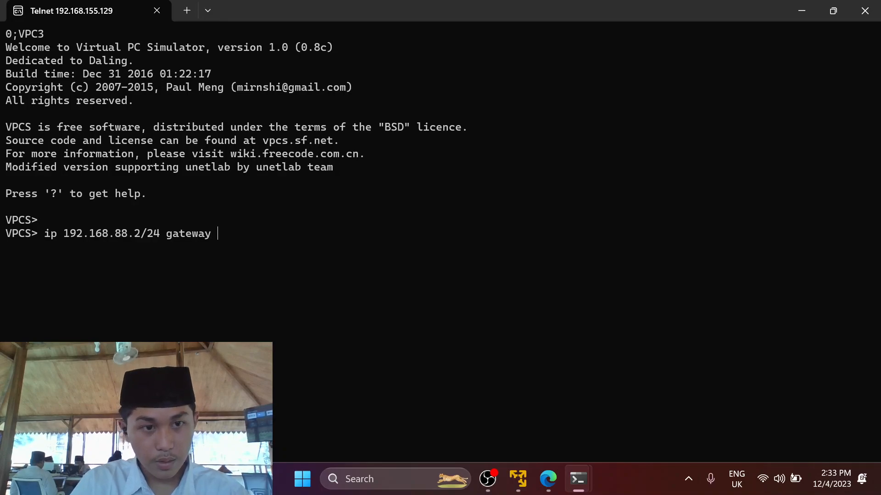
pyautogui.write('192.168.88.1')
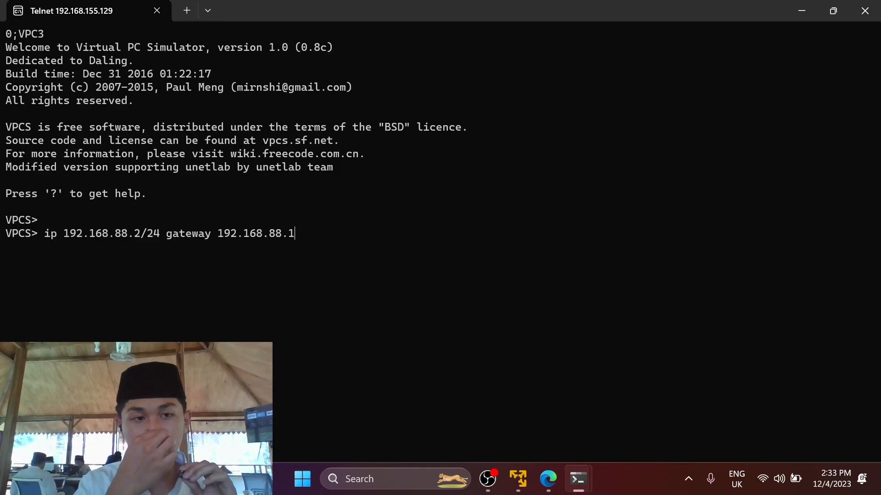
pyautogui.press('Return')
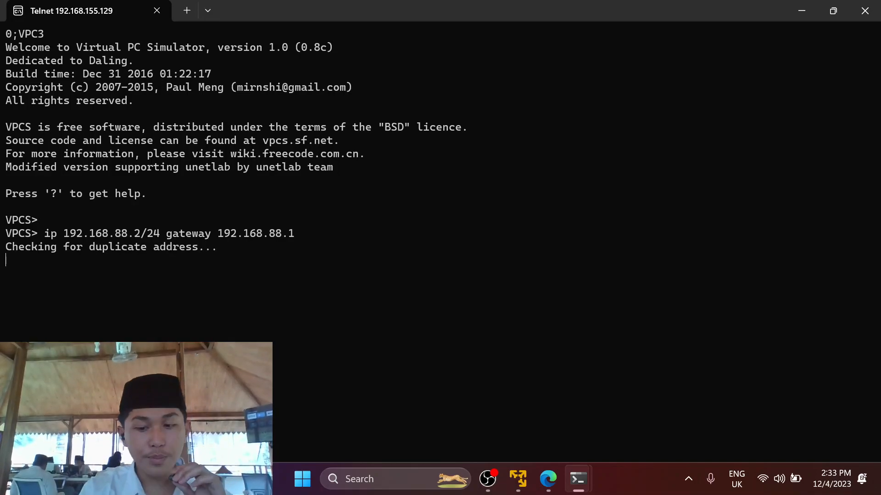
pyautogui.click(578, 479)
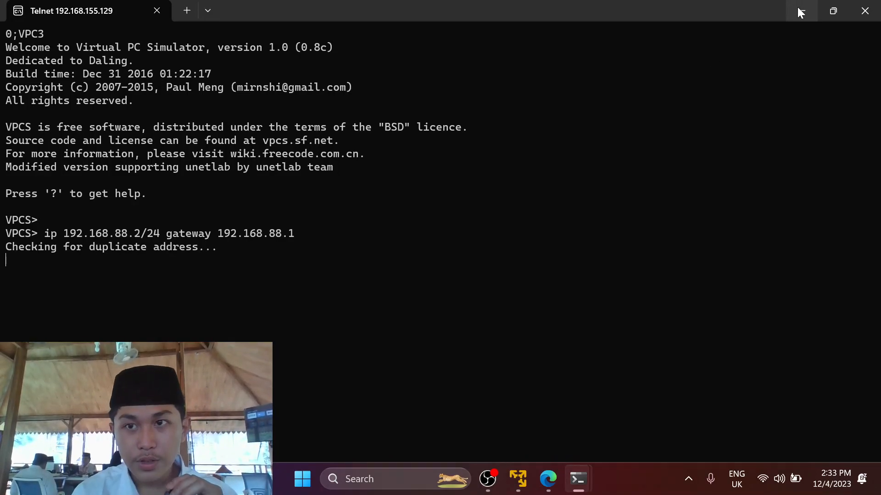
pyautogui.hotkey('alt', 'Tab')
# Launch VPC4's console, zoom out, and move VPC4 back below Mikrotik2.
pyautogui.click(596, 324)
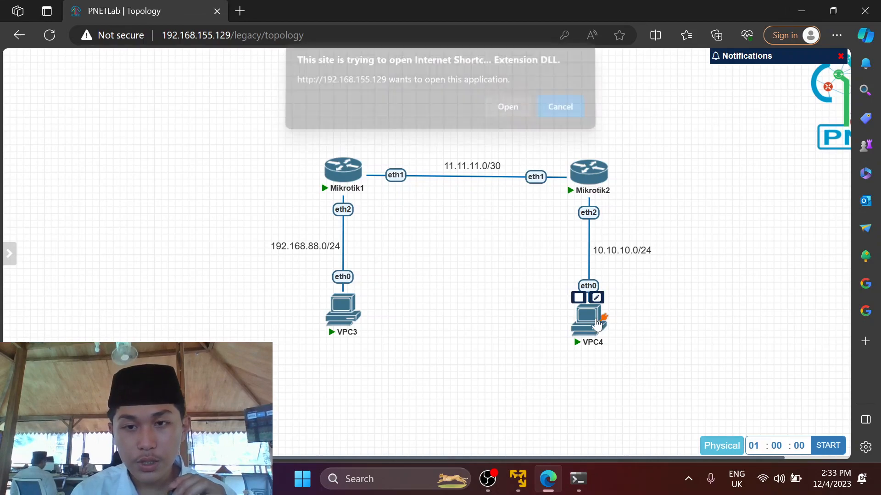
pyautogui.click(519, 110)
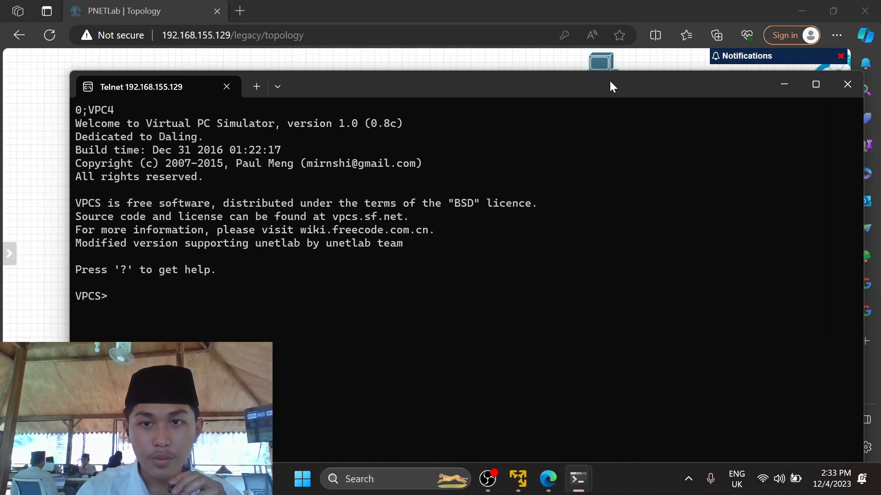
pyautogui.click(615, 62)
pyautogui.moveTo(615, 61); pyautogui.dragTo(419, 73)
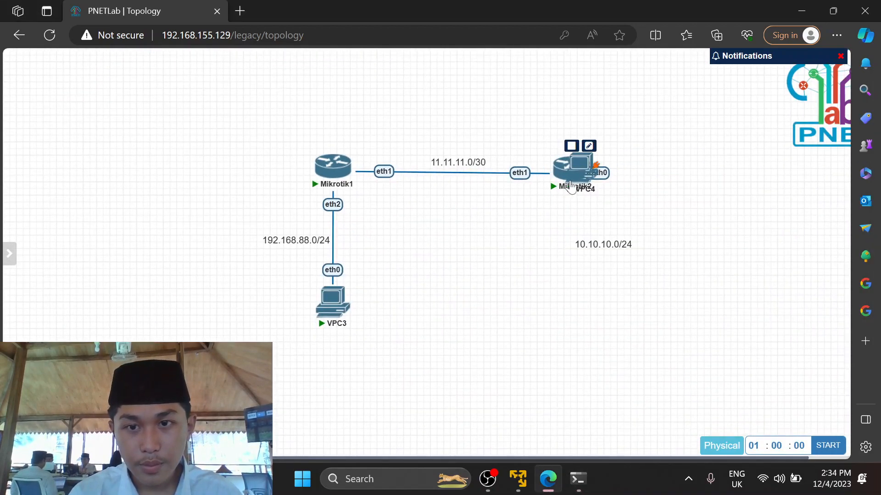
pyautogui.moveTo(578, 171); pyautogui.dragTo(573, 310)
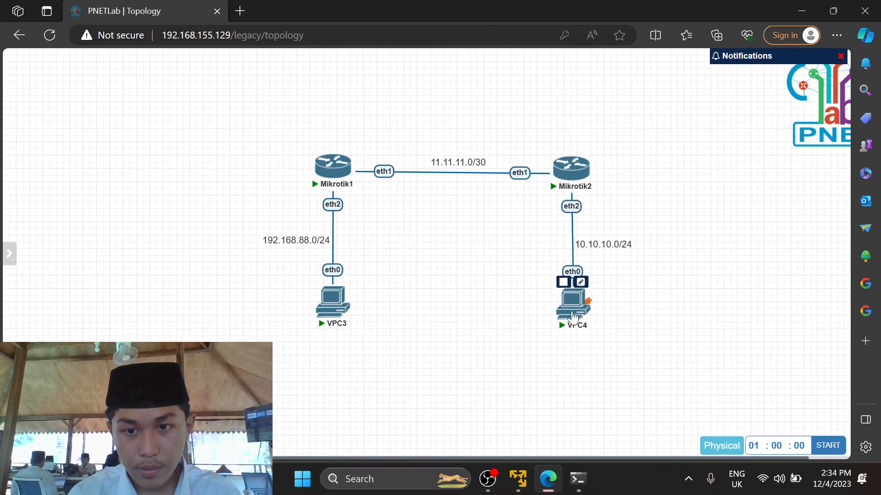
# Bring VPC4's console to the front and begin an ip command.
pyautogui.moveTo(580, 477)
pyautogui.click(765, 397)
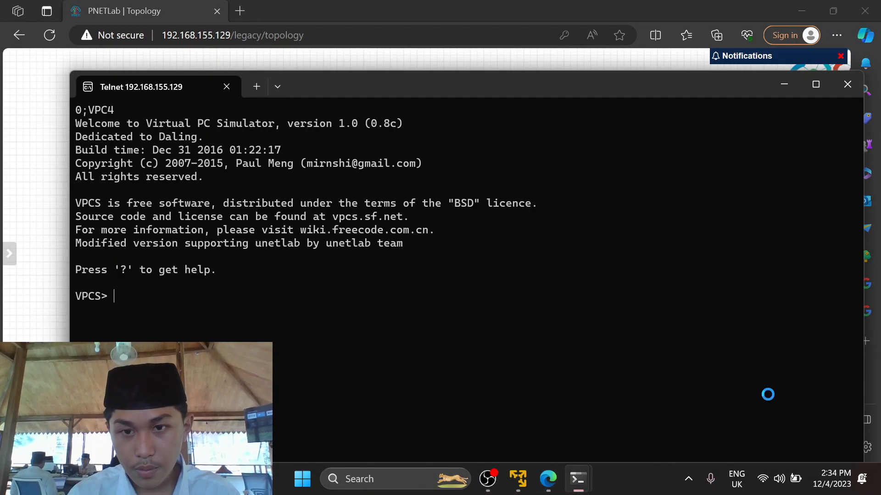
pyautogui.write('ip')
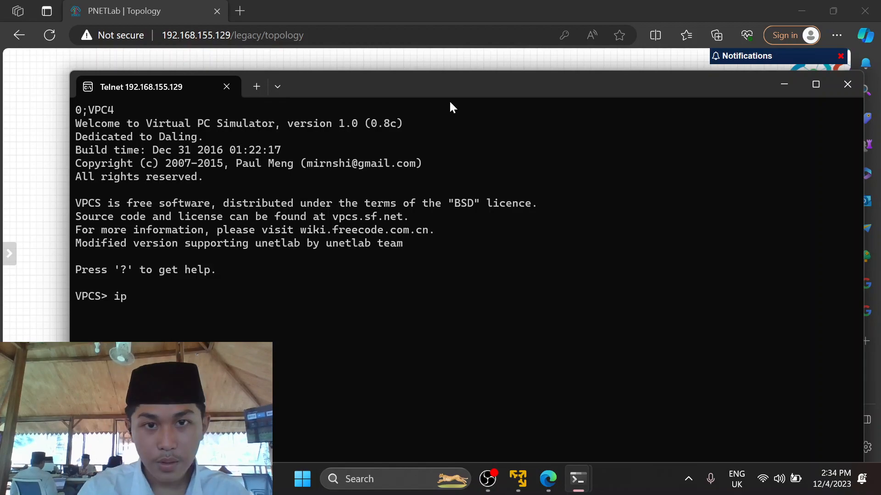
pyautogui.moveTo(449, 82); pyautogui.dragTo(387, 1)
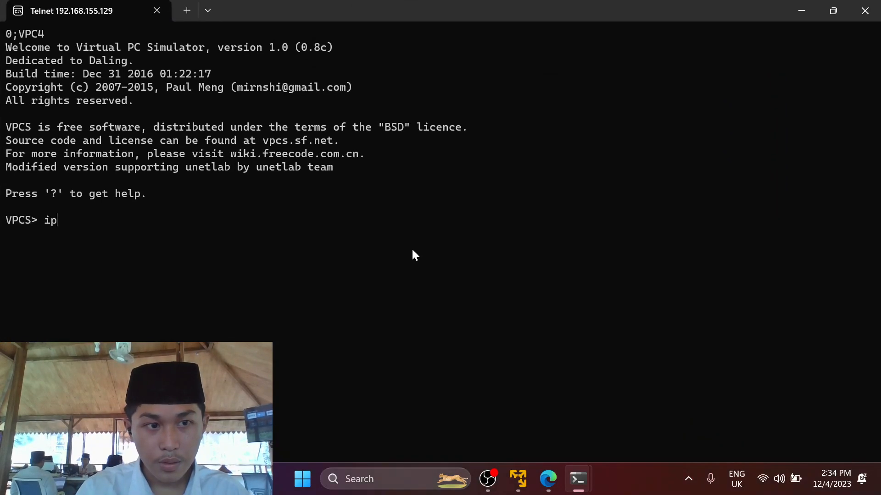
# Complete VPC4's ip command with 10.10.10.2/24 and gateway 10.10.10.1.
pyautogui.write('10.10.10.')
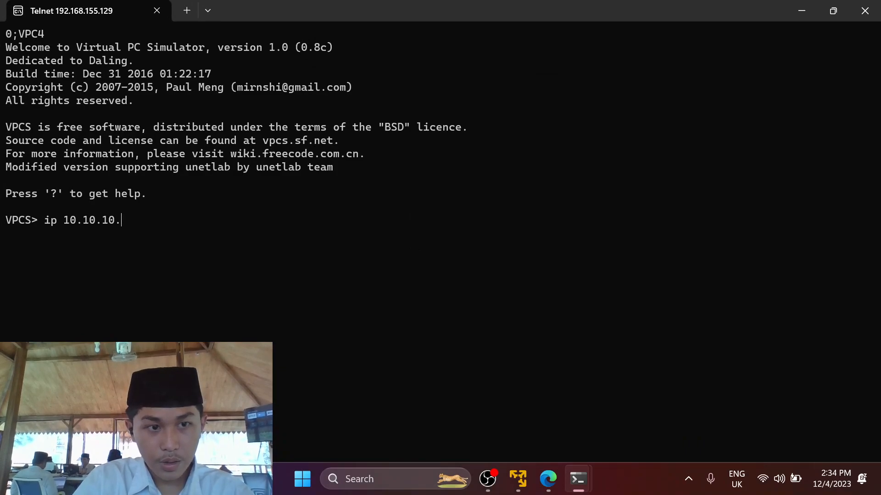
pyautogui.write('2/24')
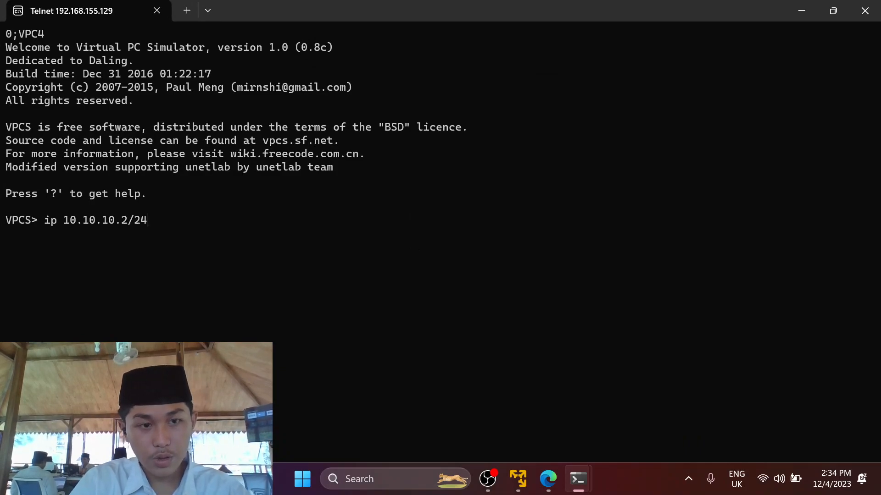
pyautogui.write(' gateway ')
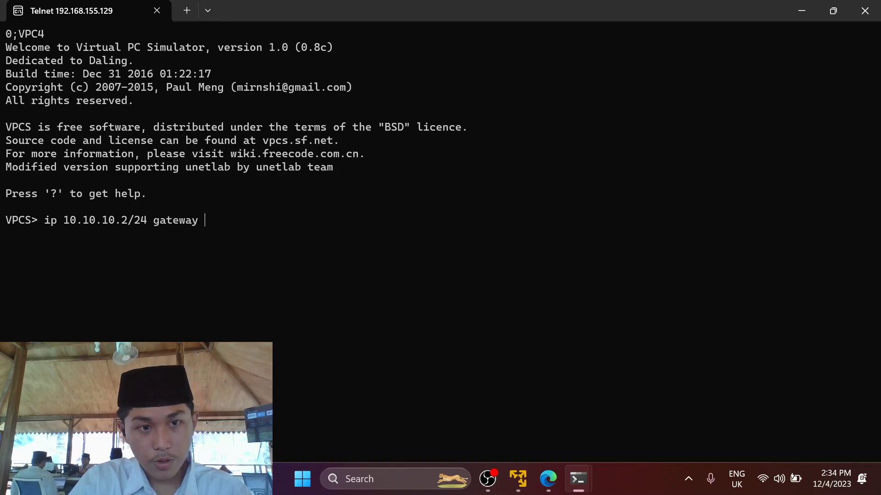
pyautogui.write('10.10.10.1')
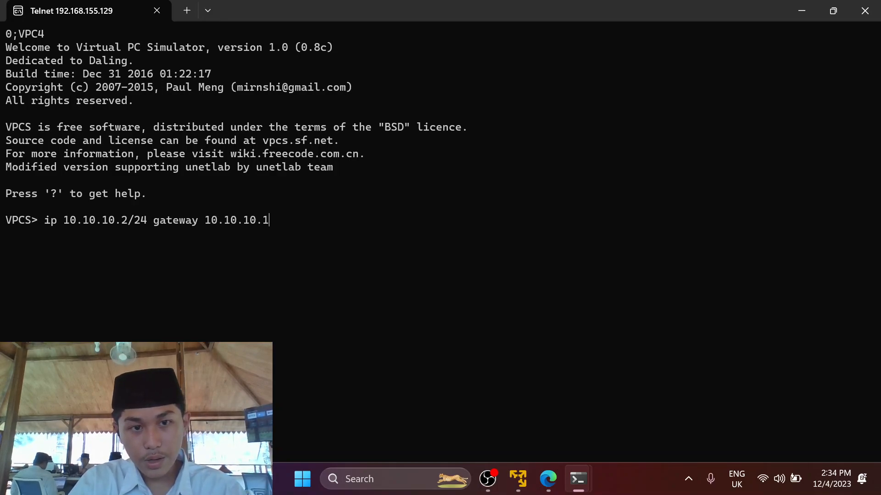
pyautogui.press('Return')
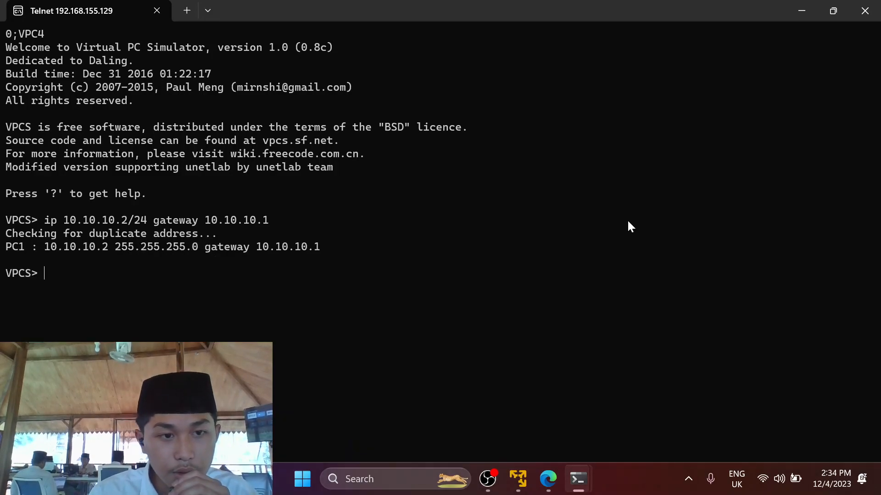
# Switch to VPC3's console and highlight its name line.
pyautogui.moveTo(586, 489)
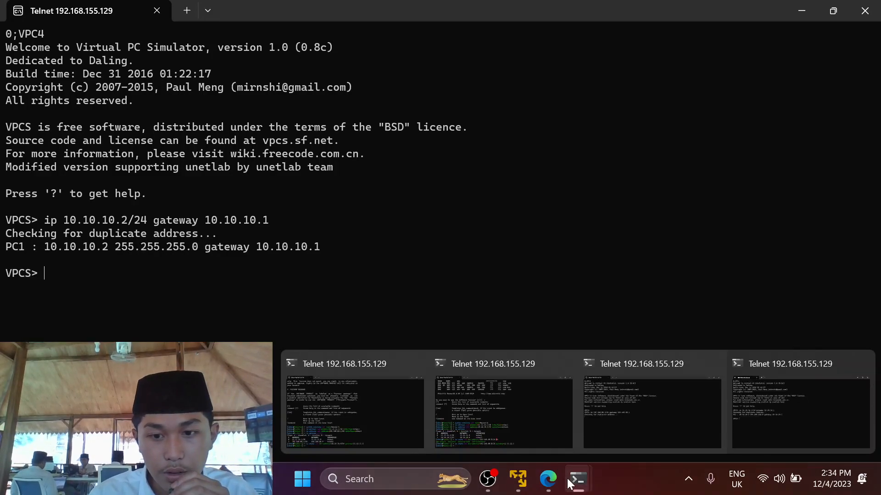
pyautogui.click(657, 408)
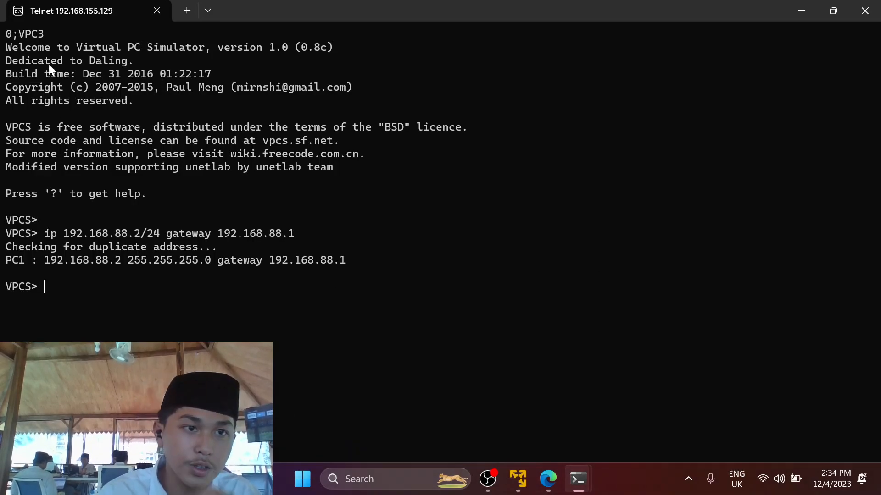
pyautogui.moveTo(50, 35); pyautogui.dragTo(1, 41)
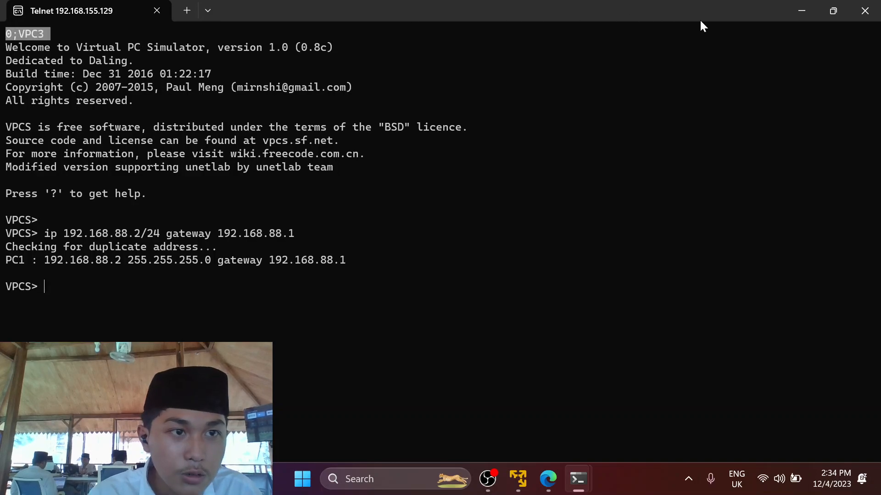
# On the topology, highlight VPC3 and then VPC4 to show their subnets.
pyautogui.click(543, 481)
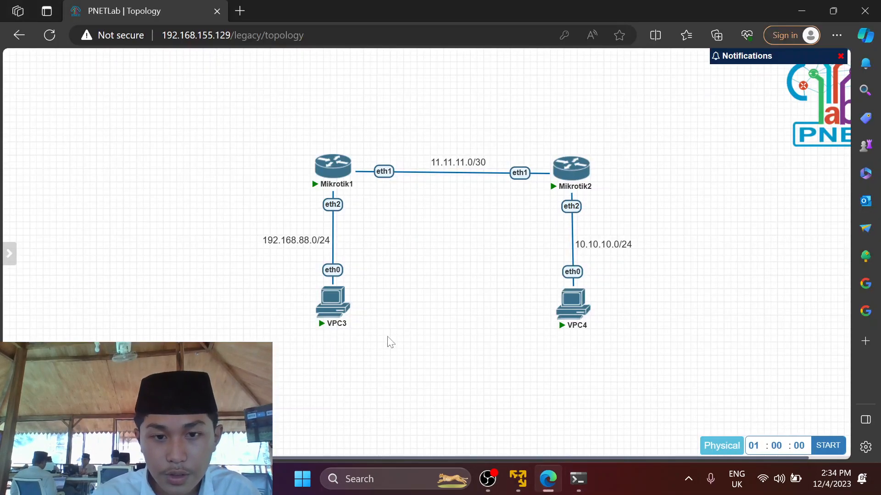
pyautogui.moveTo(260, 276); pyautogui.dragTo(432, 399)
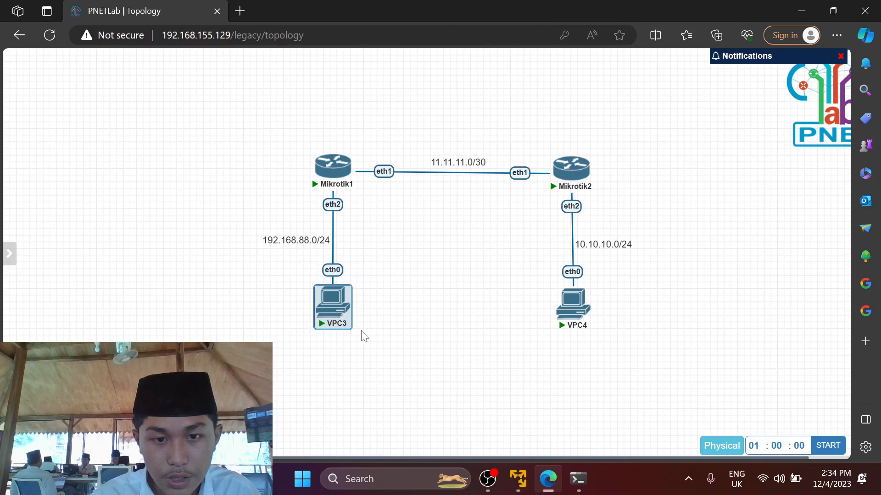
pyautogui.click(499, 296)
pyautogui.moveTo(518, 247); pyautogui.dragTo(659, 369)
pyautogui.click(659, 367)
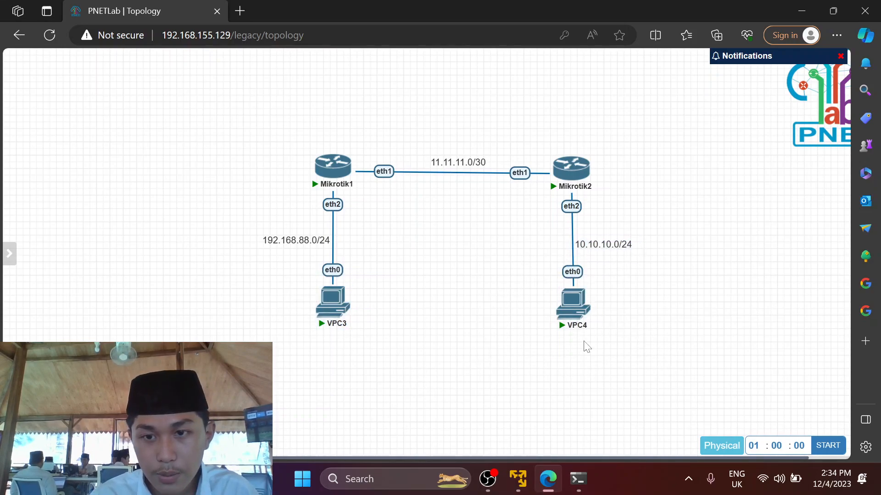
pyautogui.moveTo(577, 478)
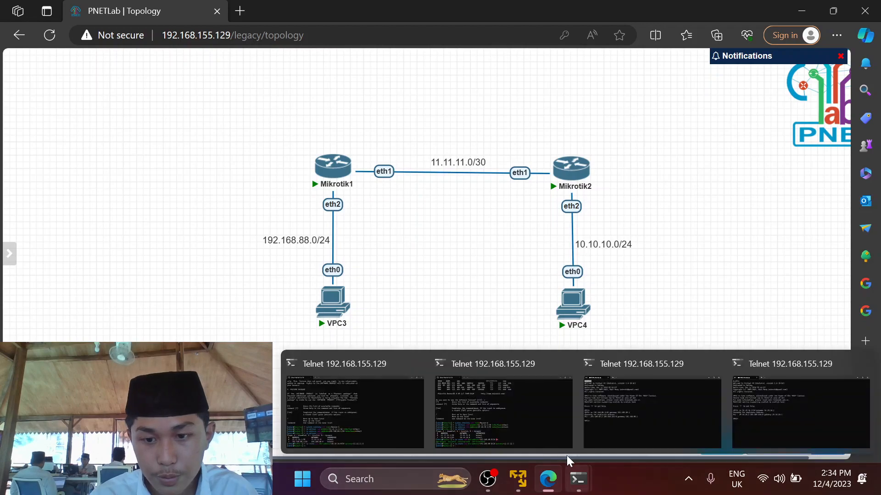
pyautogui.click(604, 427)
# From VPC3, ping 10.10.10.2 and highlight the successful ttl=62 replies.
pyautogui.write('ping ')
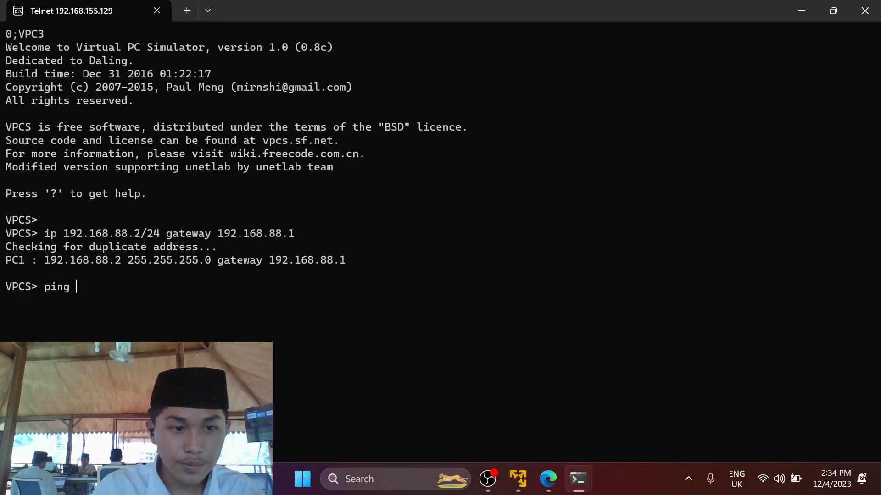
pyautogui.write('10.10.10.1')
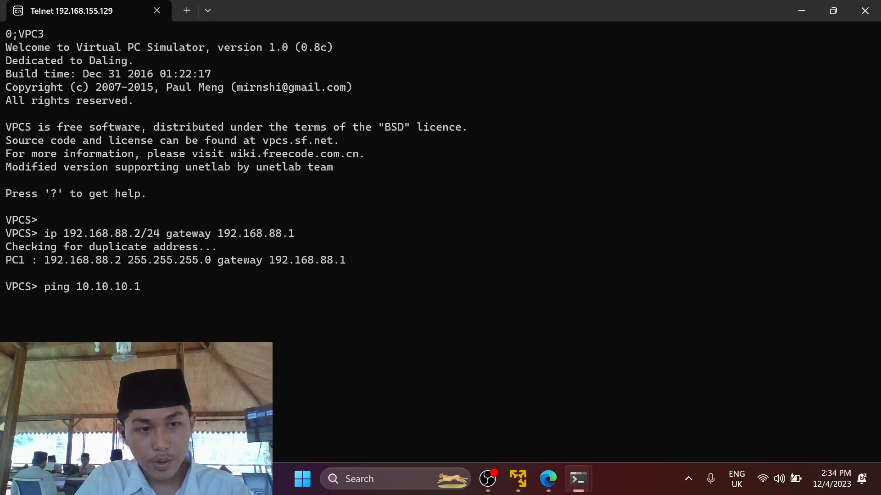
pyautogui.press('BackSpace')
pyautogui.write('2')
pyautogui.press('Return')
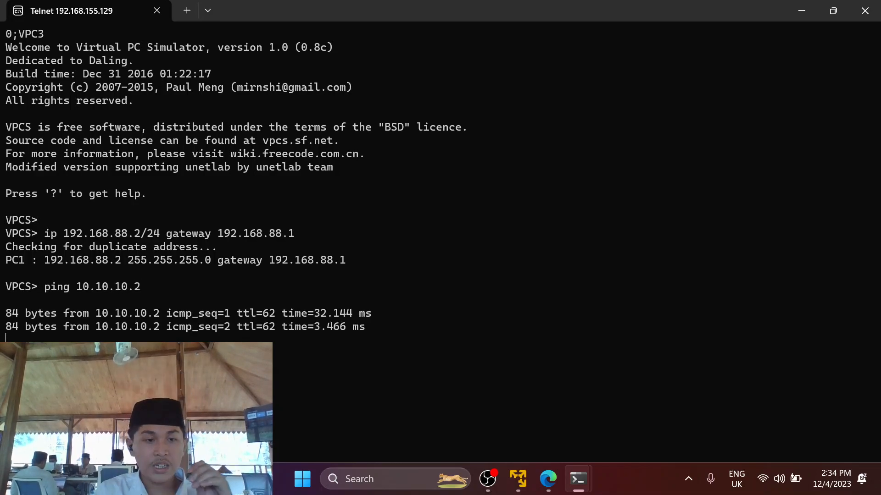
pyautogui.moveTo(7, 313); pyautogui.dragTo(376, 388)
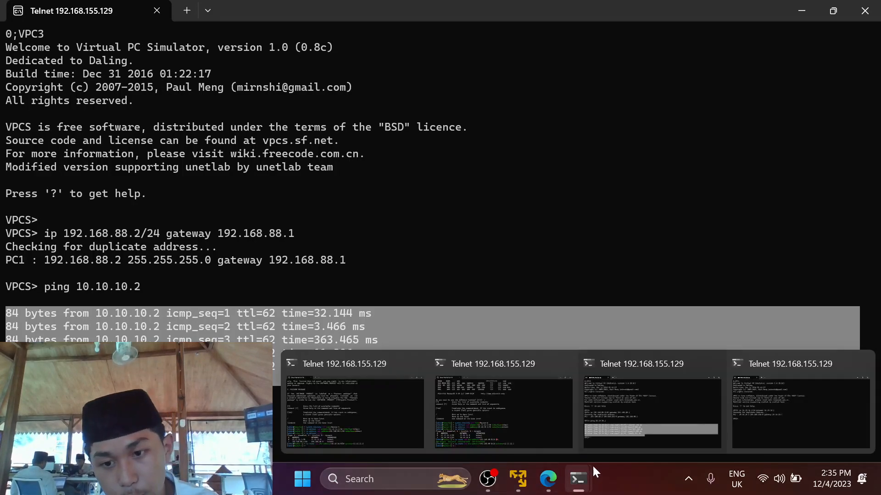
pyautogui.click(760, 420)
# On VPC4, ping 192.168.88.2 and highlight the ttl=62 replies.
pyautogui.moveTo(579, 490)
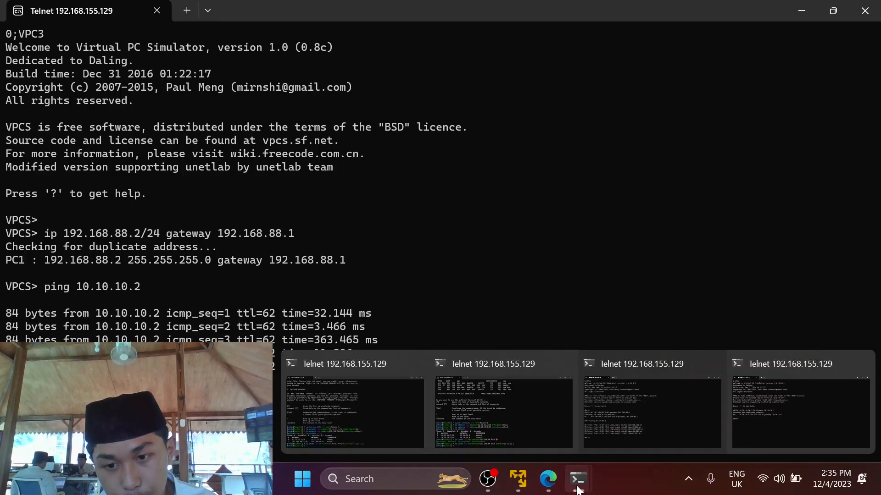
pyautogui.click(787, 419)
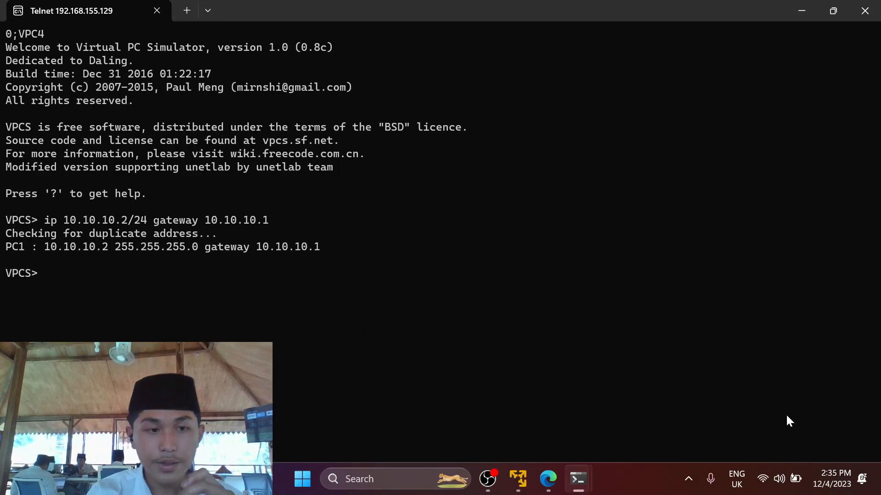
pyautogui.write('ip')
pyautogui.press('BackSpace')
pyautogui.press('BackSpace')
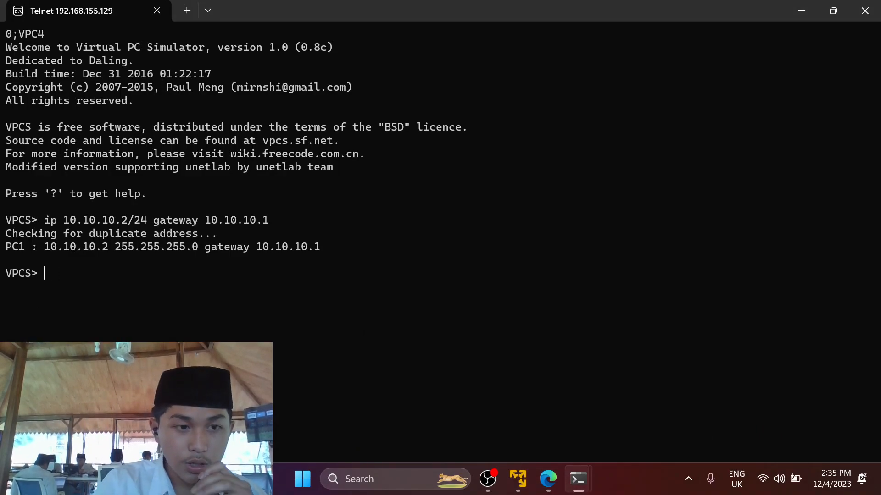
pyautogui.write('ping')
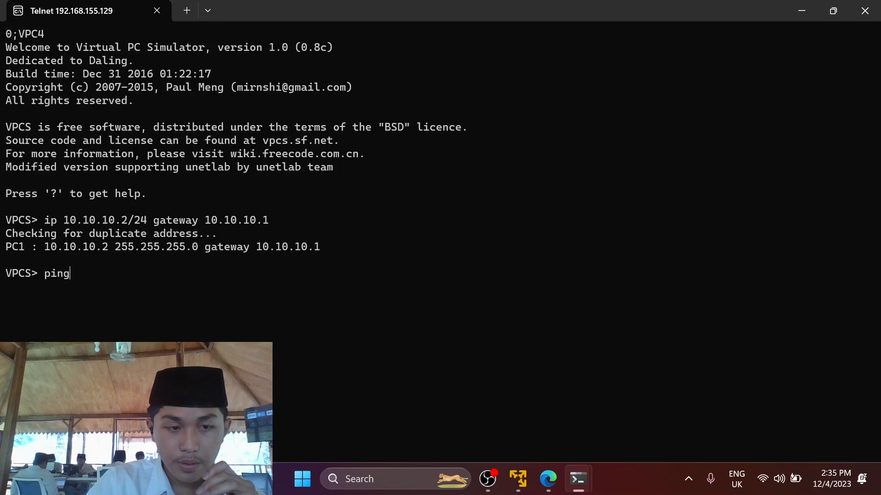
pyautogui.write(' 192.')
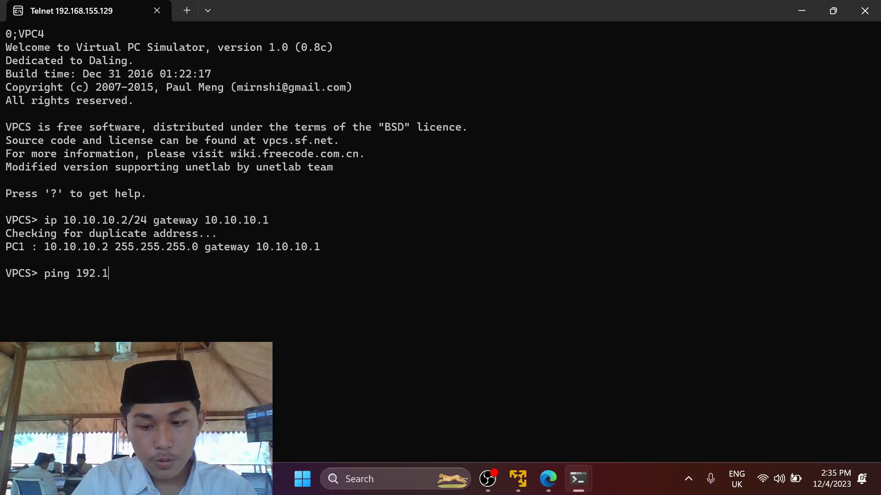
pyautogui.write('168.88')
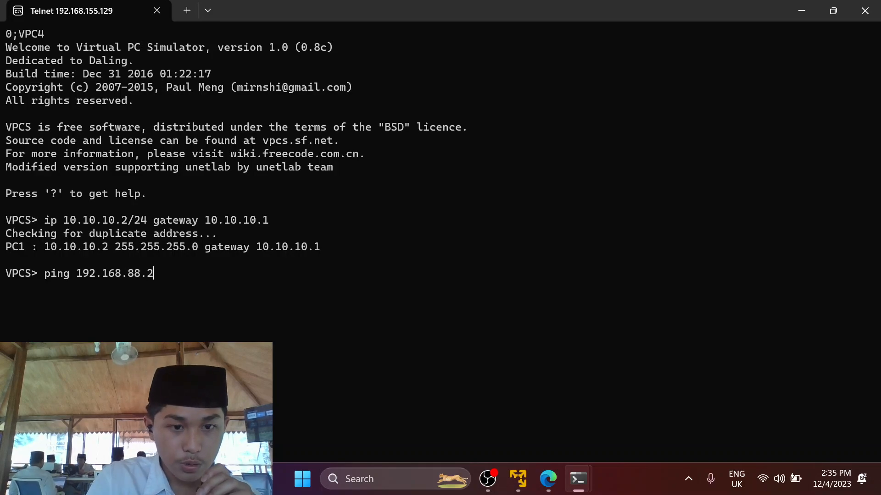
pyautogui.write('.2')
pyautogui.press('Return')
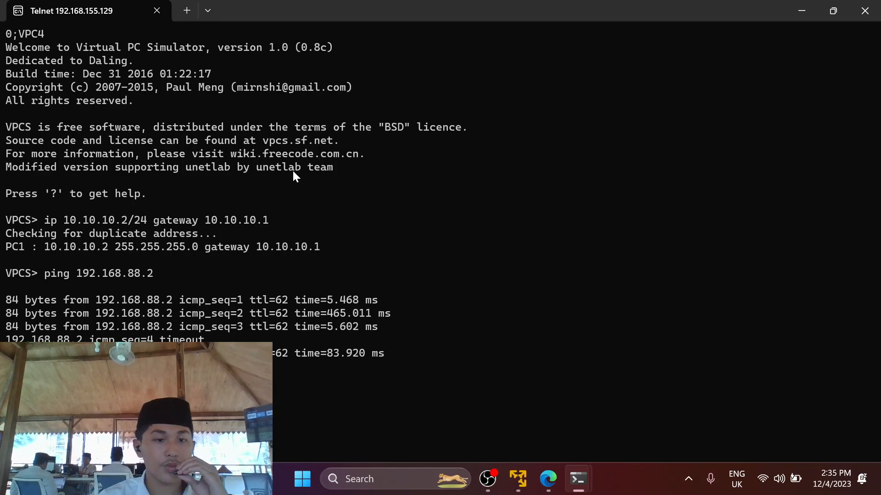
pyautogui.moveTo(7, 290); pyautogui.dragTo(317, 362)
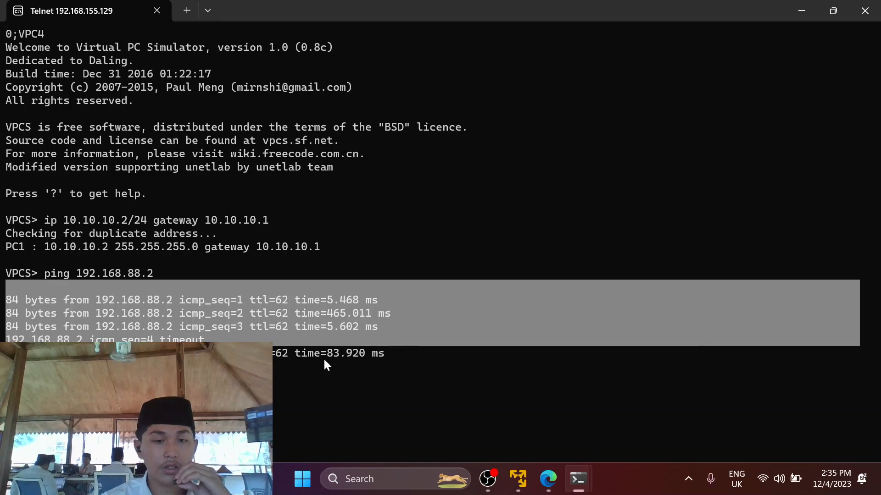
pyautogui.click(323, 360)
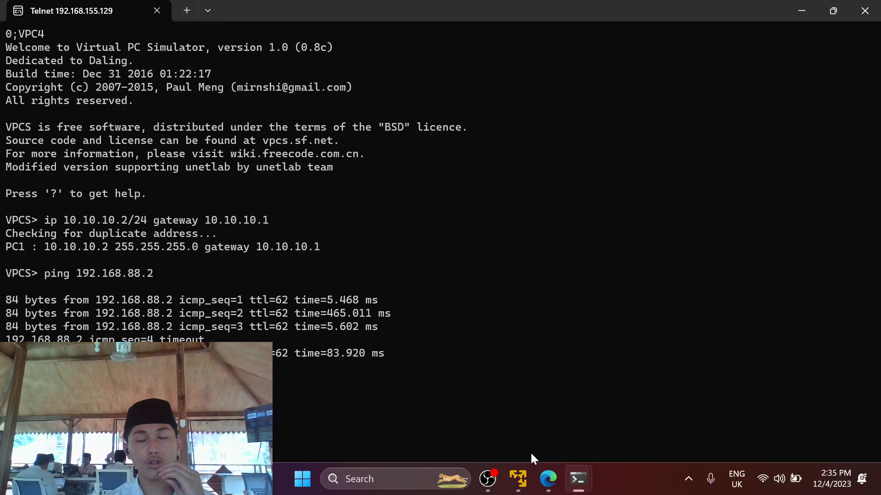
pyautogui.moveTo(487, 479)
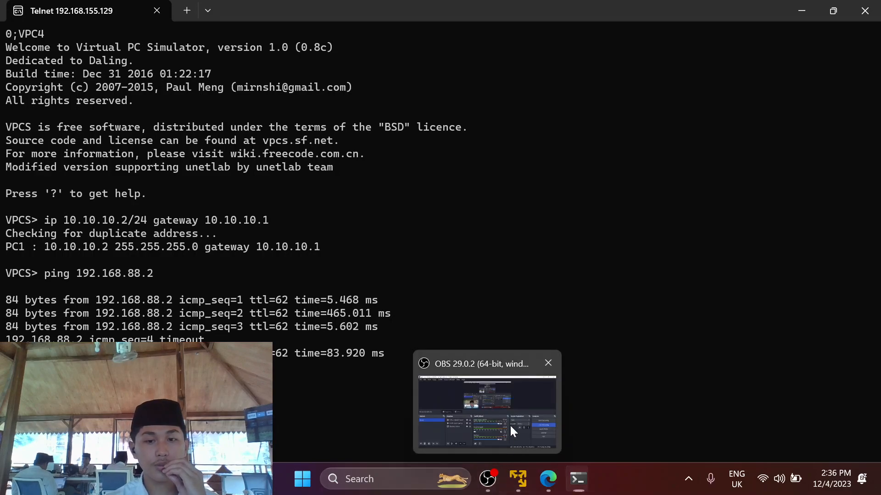